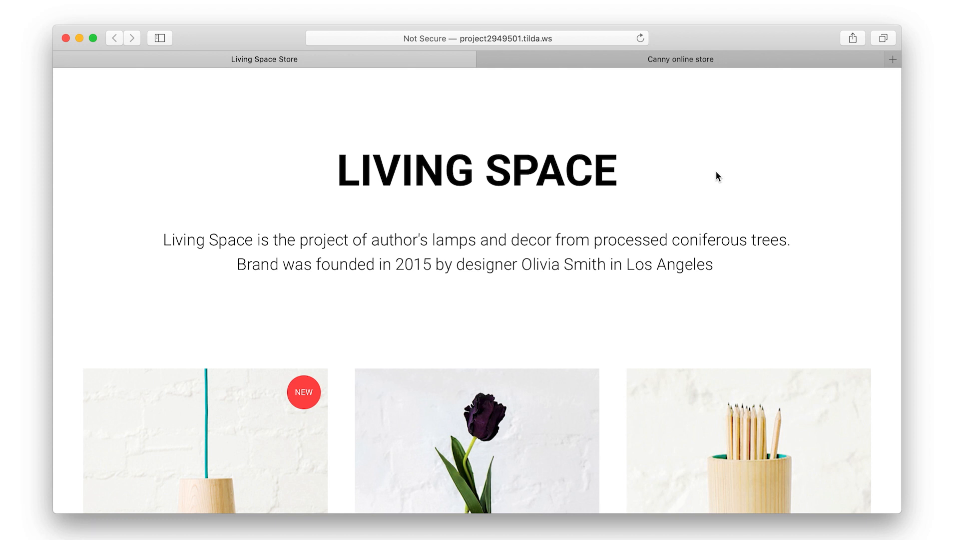
# Open the Hanging lamp GLASS product and add it to the cart with BUY NOW
pyautogui.scroll(-5, 698, 256)
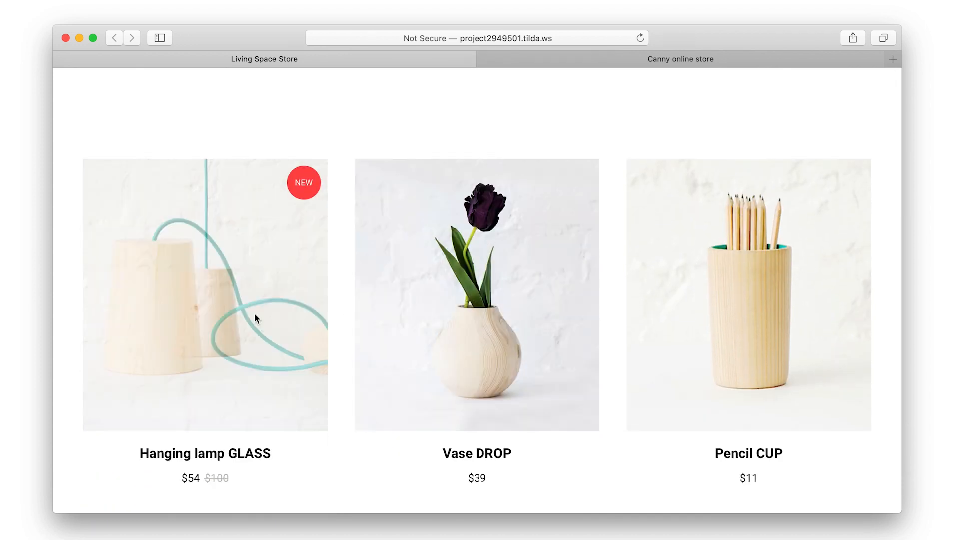
pyautogui.click(256, 319)
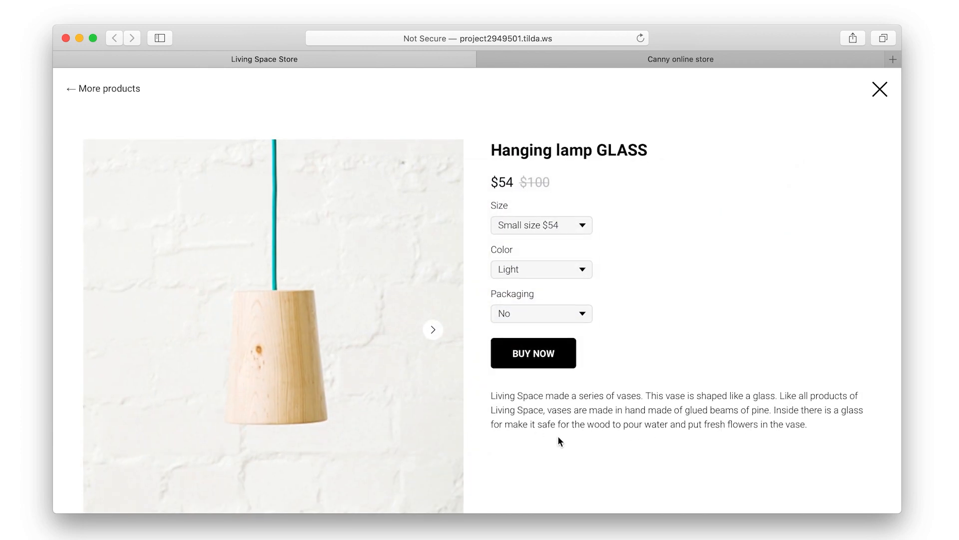
pyautogui.click(547, 365)
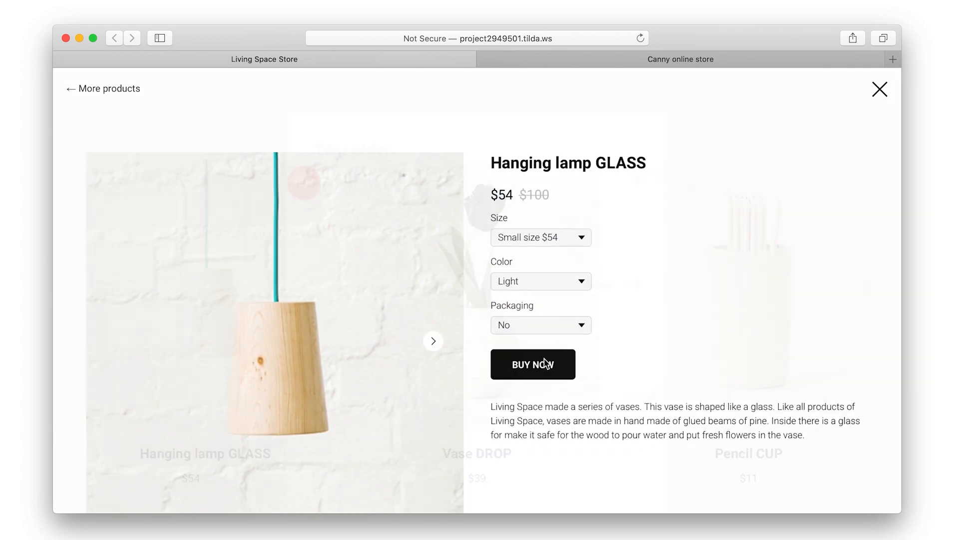
# Raise the lamp quantity to 2, lower it back to 1, then remove it from the cart
pyautogui.click(531, 218)
pyautogui.click(500, 217)
pyautogui.scroll(-5, 505, 274)
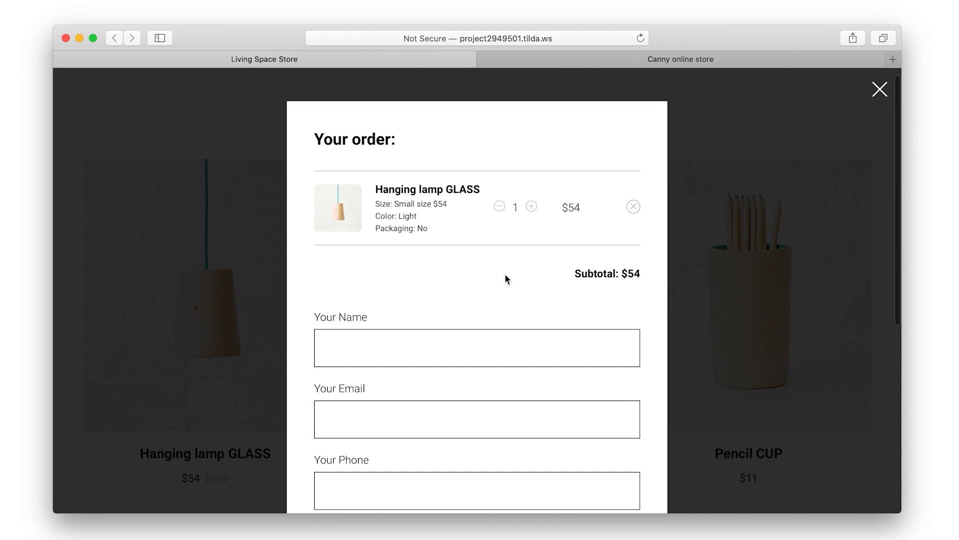
pyautogui.scroll(-4, 505, 274)
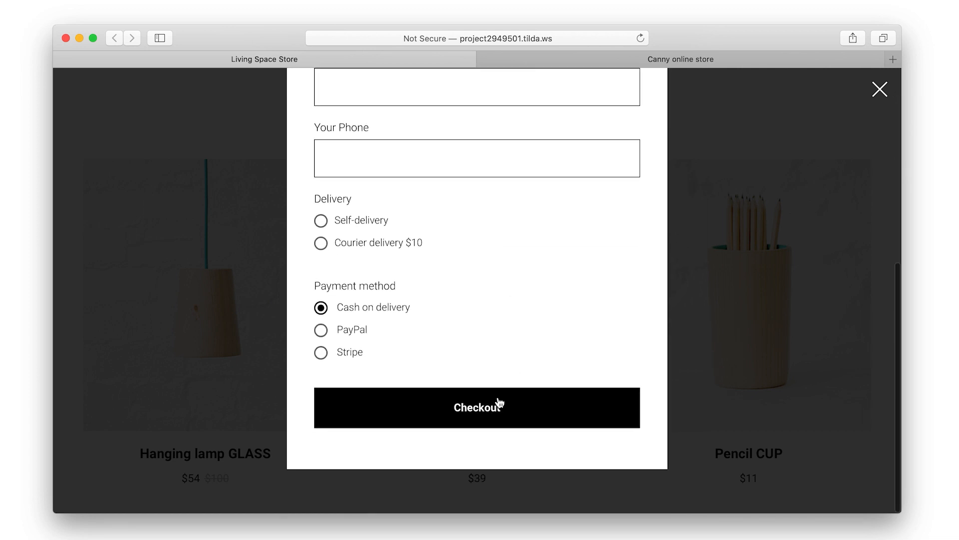
pyautogui.scroll(7, 505, 345)
pyautogui.scroll(2, 504, 339)
pyautogui.click(634, 217)
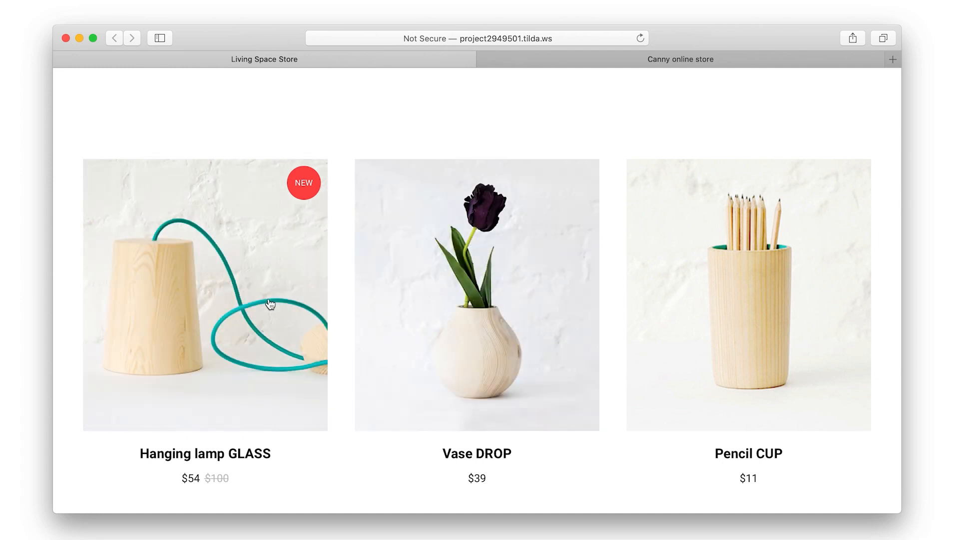
# Set the Hanging lamp GLASS options to Medium size $60 and Dark colour
pyautogui.click(270, 302)
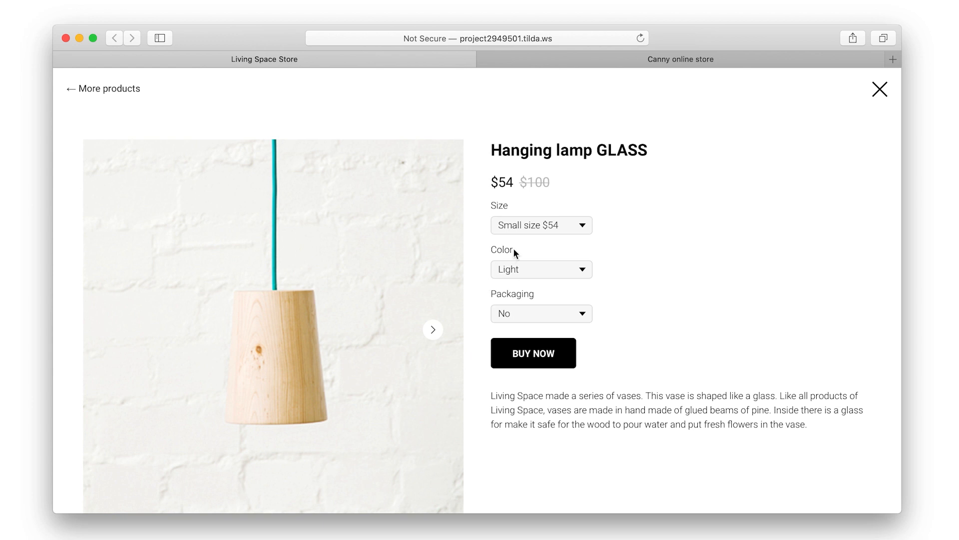
pyautogui.click(533, 229)
pyautogui.click(532, 237)
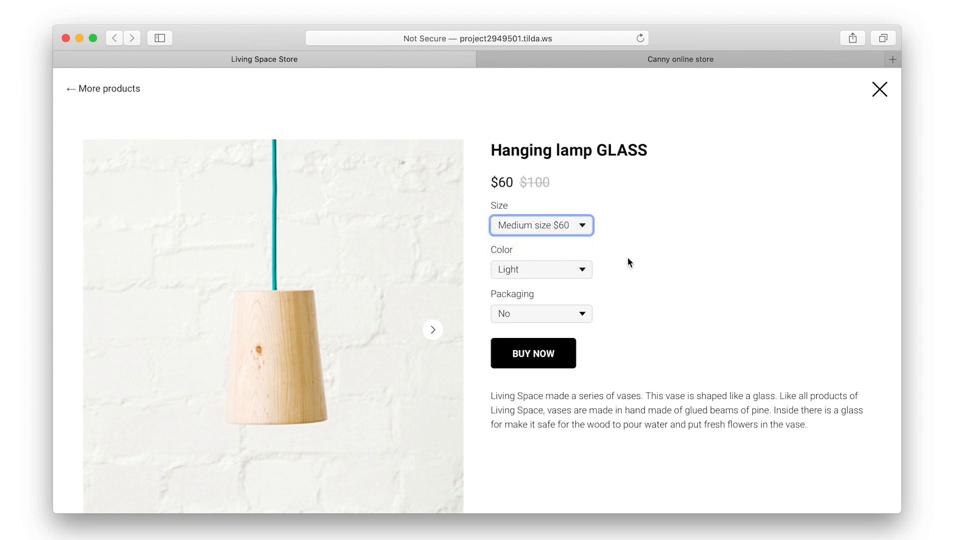
pyautogui.click(567, 270)
pyautogui.click(556, 280)
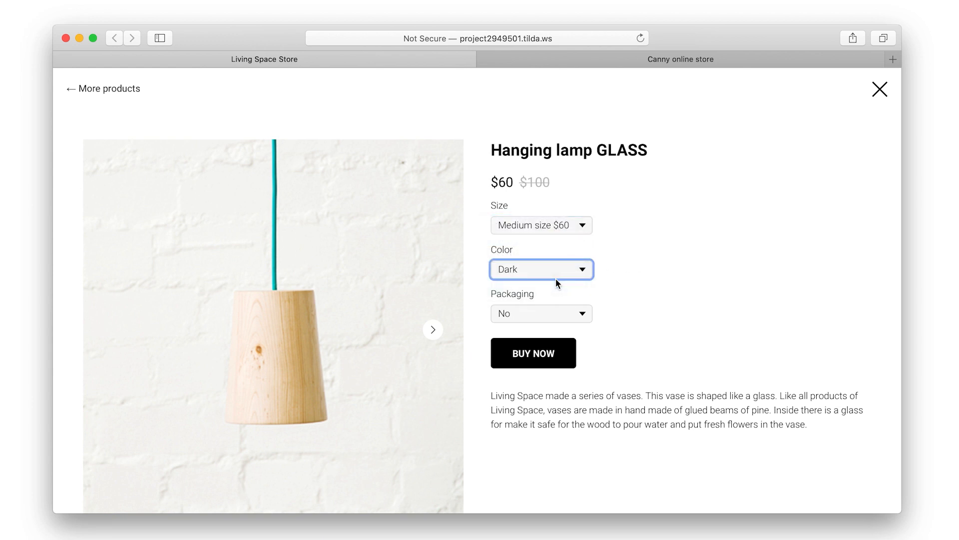
pyautogui.click(881, 89)
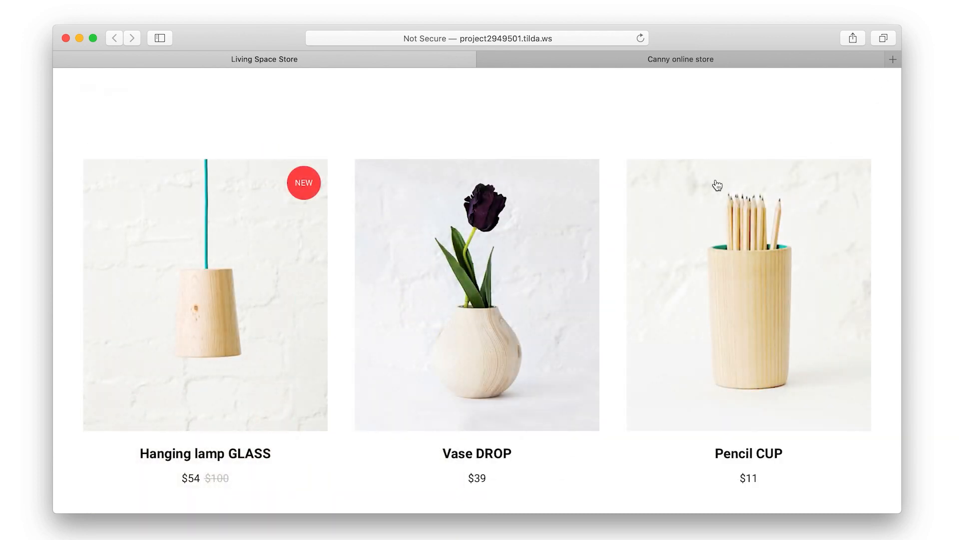
# Add the Medium, Dark lamp to the cart
pyautogui.click(226, 339)
pyautogui.click(510, 362)
pyautogui.scroll(-5, 515, 357)
pyautogui.scroll(-3, 515, 356)
# Try the delivery and payment options, ending on Courier delivery $10 and Stripe, then close the order
pyautogui.click(360, 255)
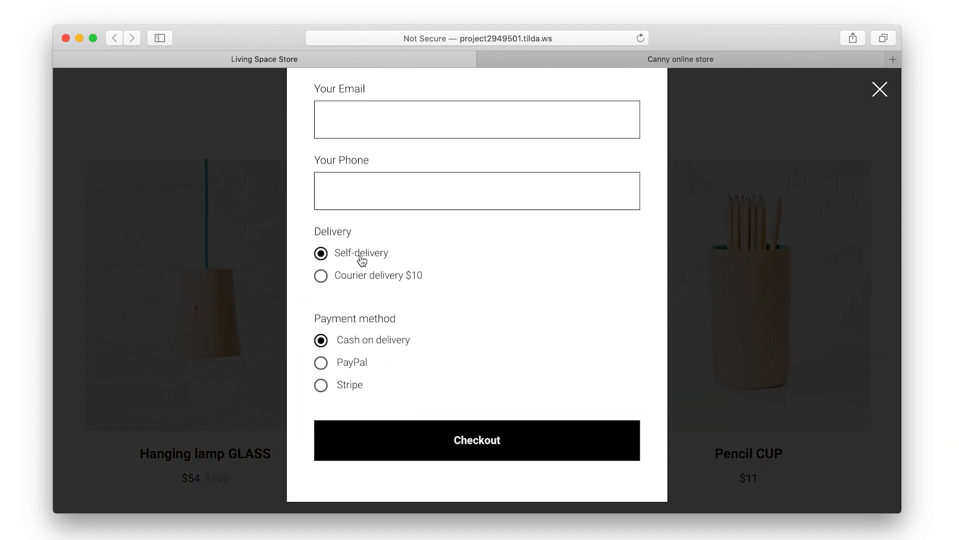
pyautogui.click(358, 280)
pyautogui.click(344, 365)
pyautogui.click(344, 384)
pyautogui.scroll(6, 343, 386)
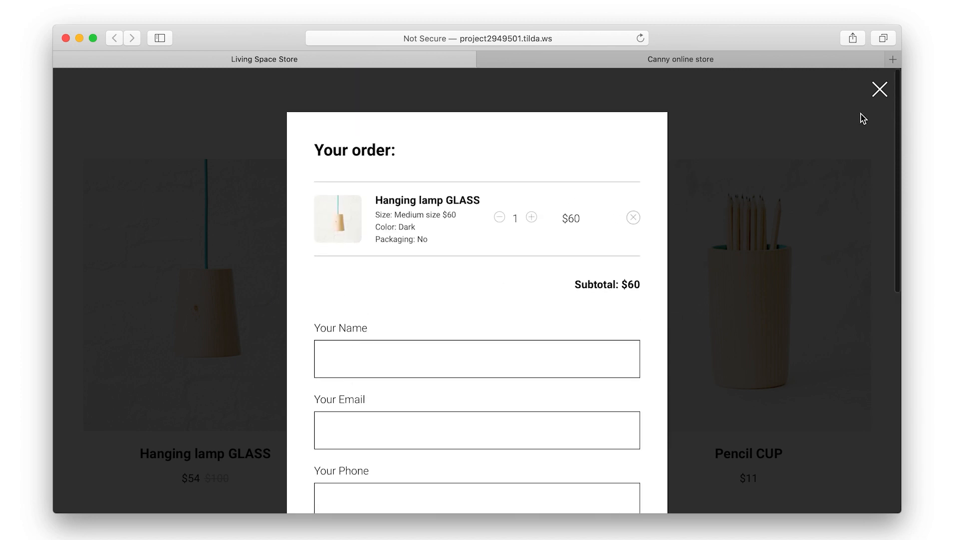
pyautogui.click(846, 128)
# Scroll down the store page and back up to look it over
pyautogui.scroll(-10, 693, 143)
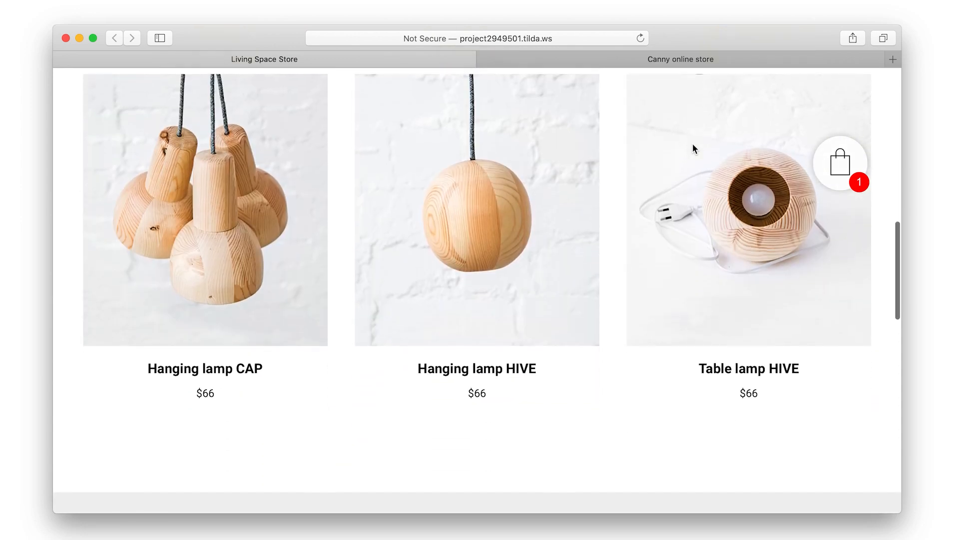
pyautogui.scroll(-15, 692, 143)
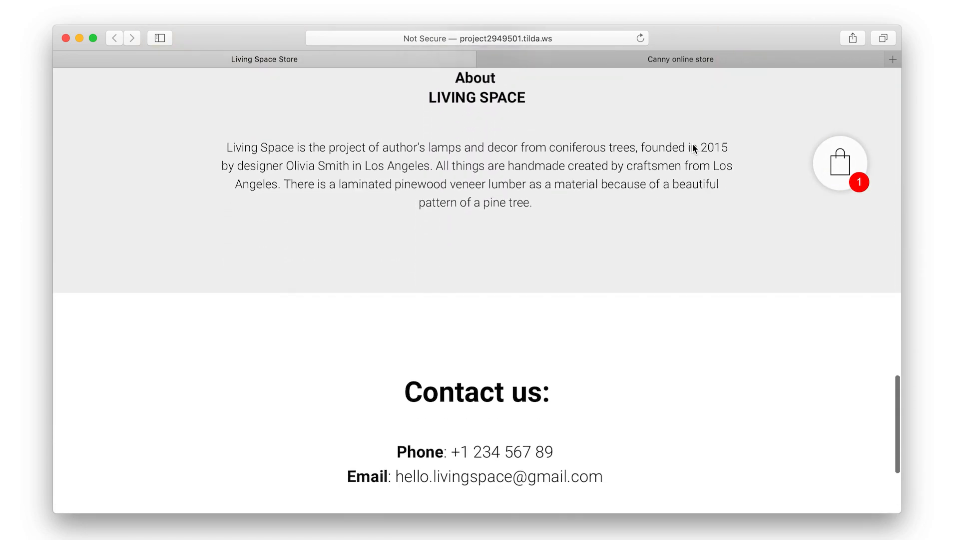
pyautogui.scroll(-4, 693, 143)
pyautogui.scroll(8, 692, 143)
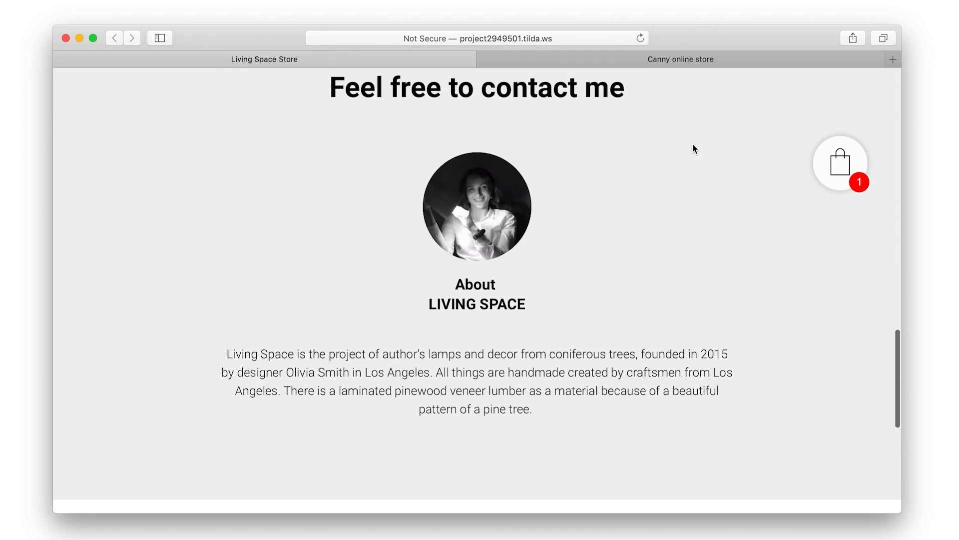
pyautogui.scroll(15, 692, 145)
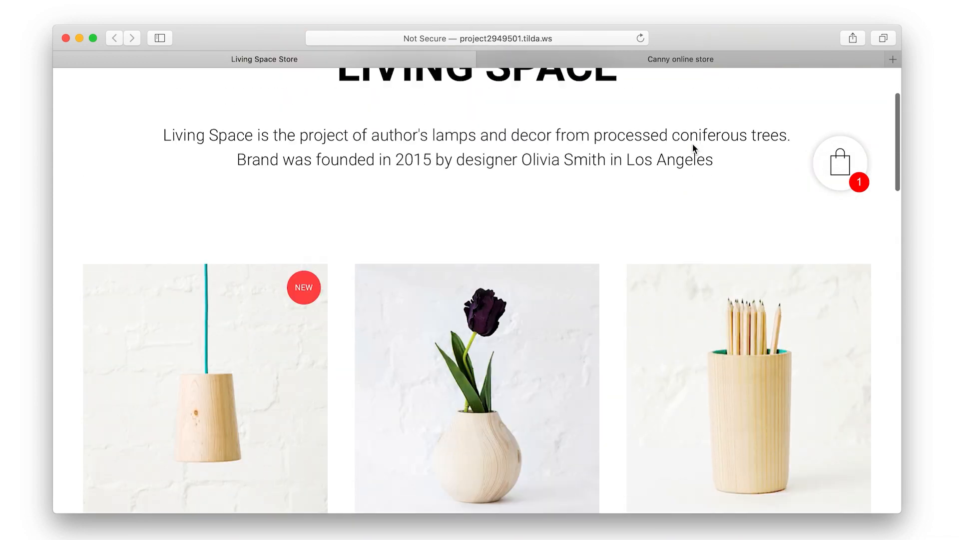
pyautogui.scroll(2, 693, 143)
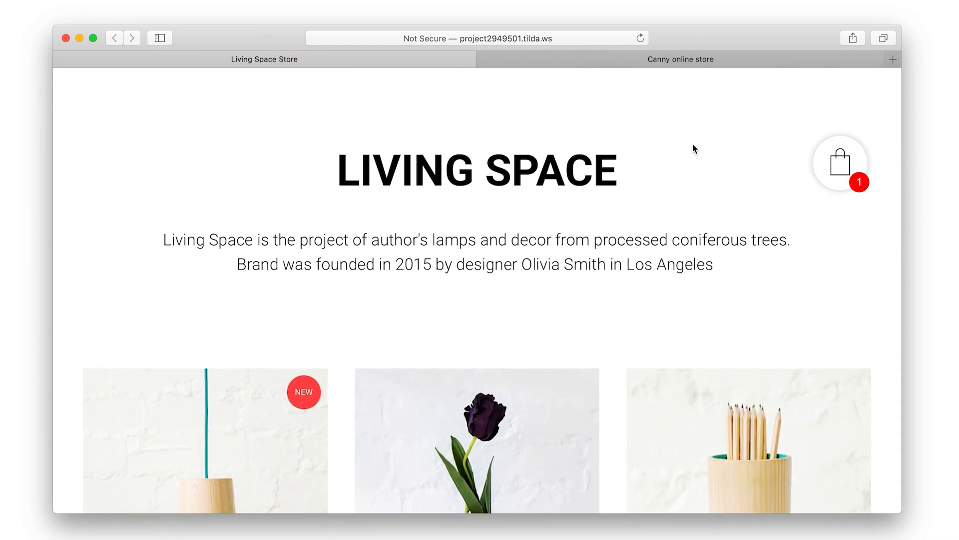
# Switch to the Canny online store and browse its Furniture products page
pyautogui.click(692, 62)
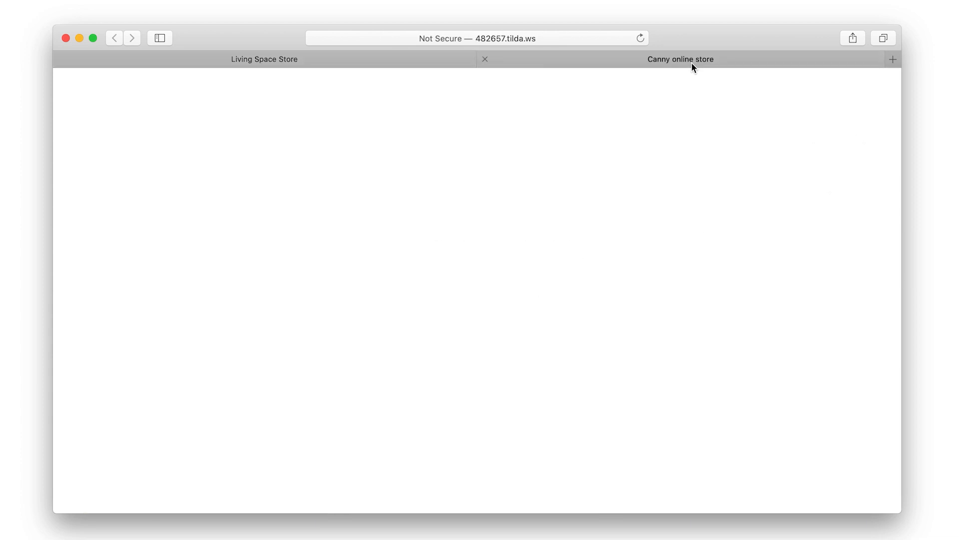
pyautogui.scroll(-10, 712, 175)
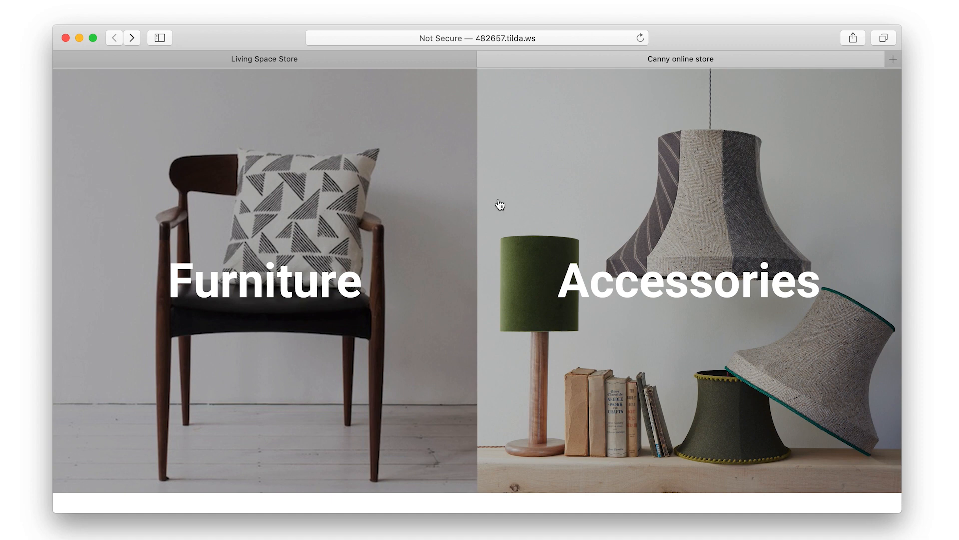
pyautogui.scroll(5, 564, 242)
pyautogui.scroll(-8, 562, 238)
pyautogui.scroll(-1, 562, 238)
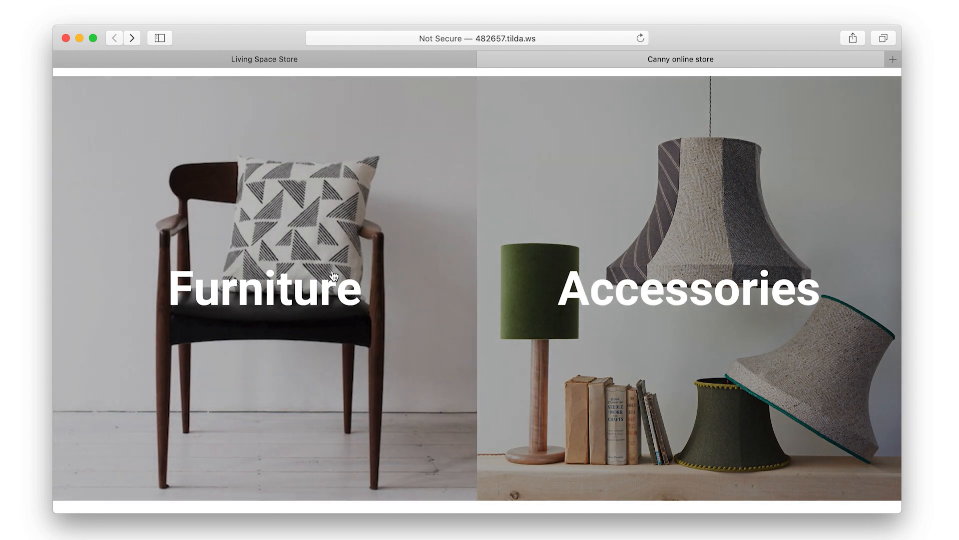
pyautogui.click(332, 269)
pyautogui.scroll(-10, 332, 270)
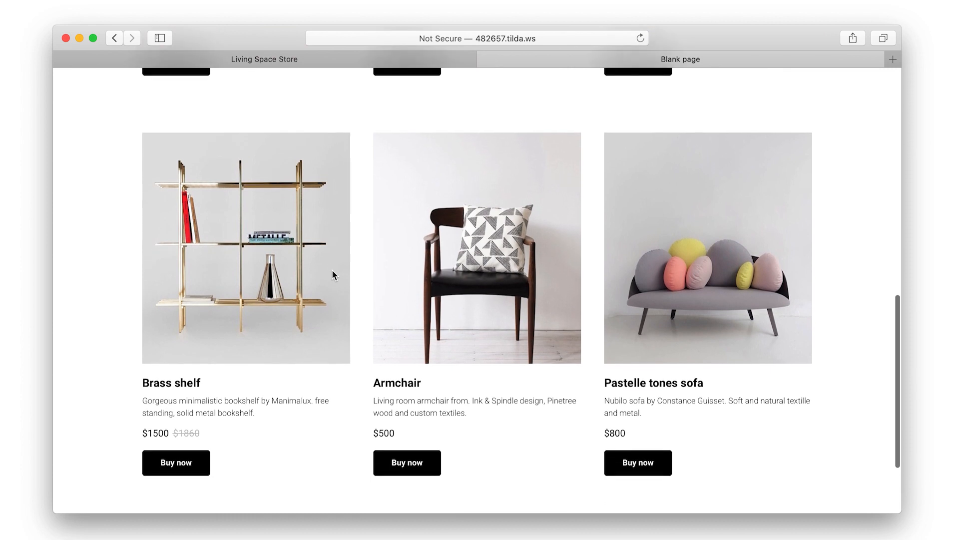
pyautogui.scroll(8, 332, 270)
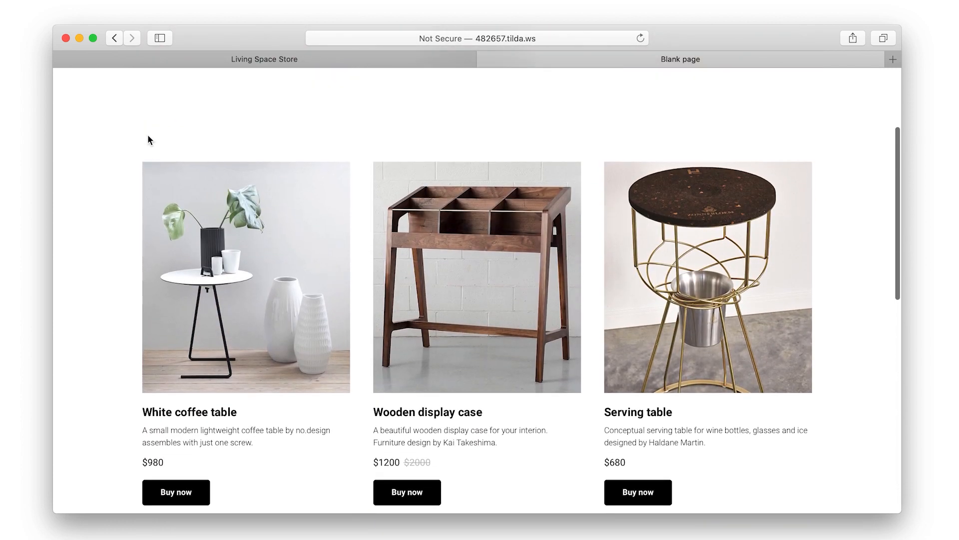
# Go back to the landing page and browse the Accessories products page
pyautogui.click(114, 38)
pyautogui.click(565, 259)
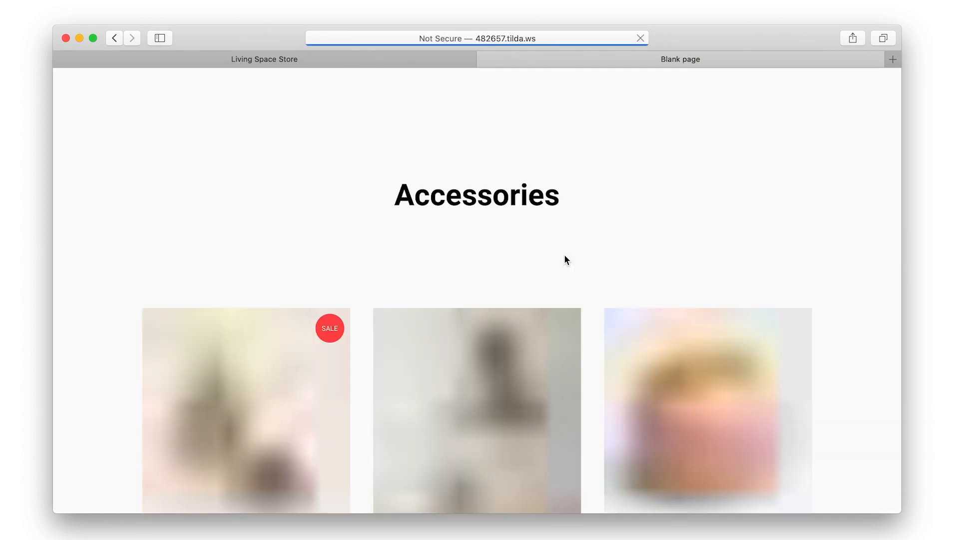
pyautogui.scroll(-10, 565, 259)
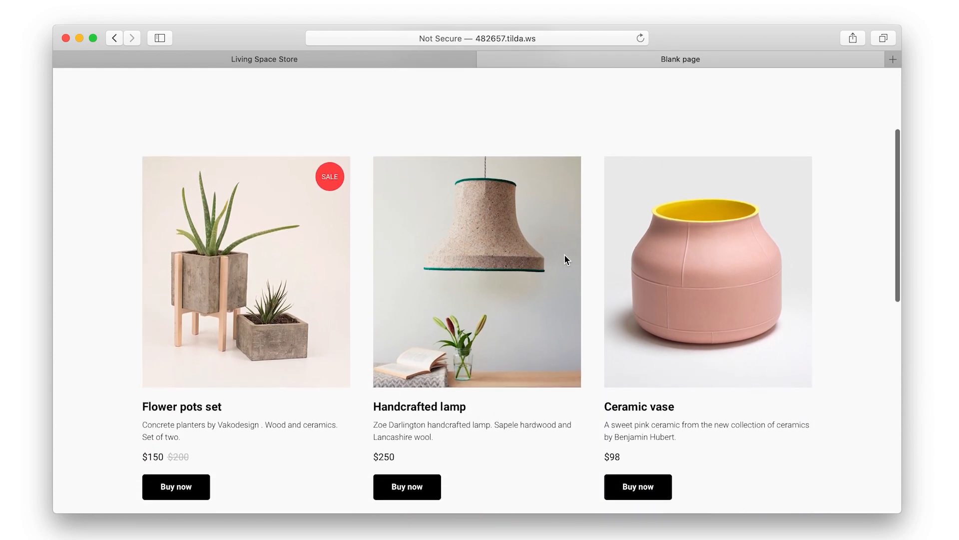
pyautogui.scroll(8, 566, 259)
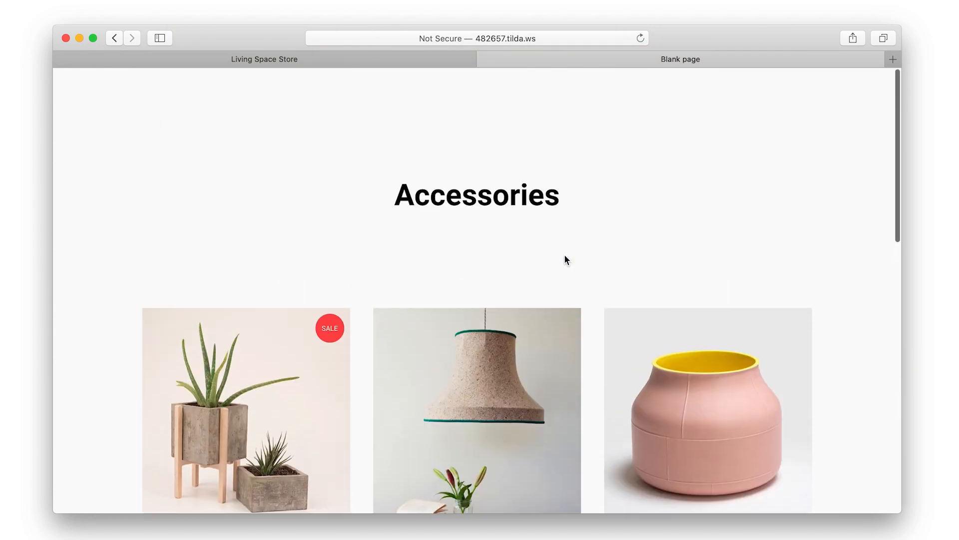
# Sign up for a Tilda account with the user's name, e-mail and password, and create the site 'Living Space Store'
pyautogui.click(115, 39)
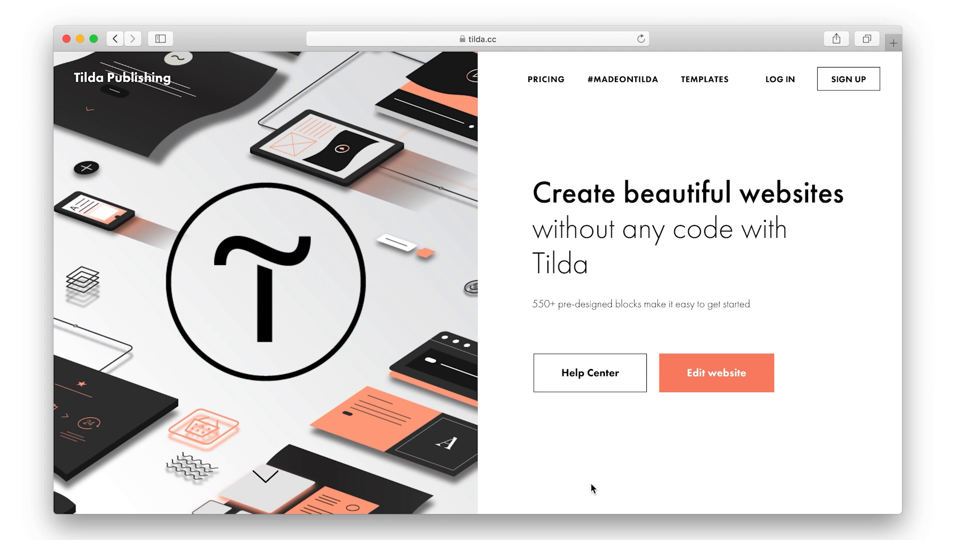
pyautogui.click(843, 85)
pyautogui.click(574, 186)
pyautogui.write('Jessica')
pyautogui.click(512, 220)
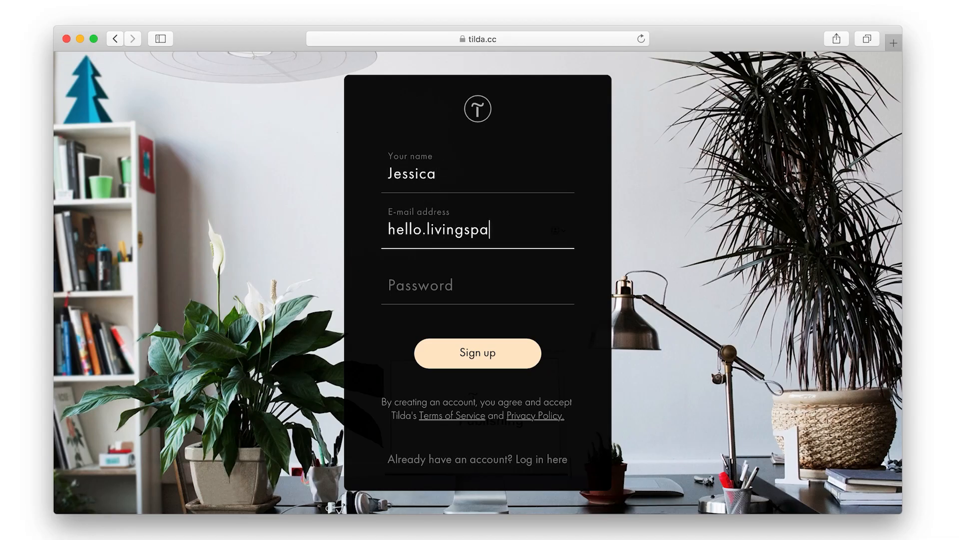
pyautogui.click(495, 280)
pyautogui.write('*********')
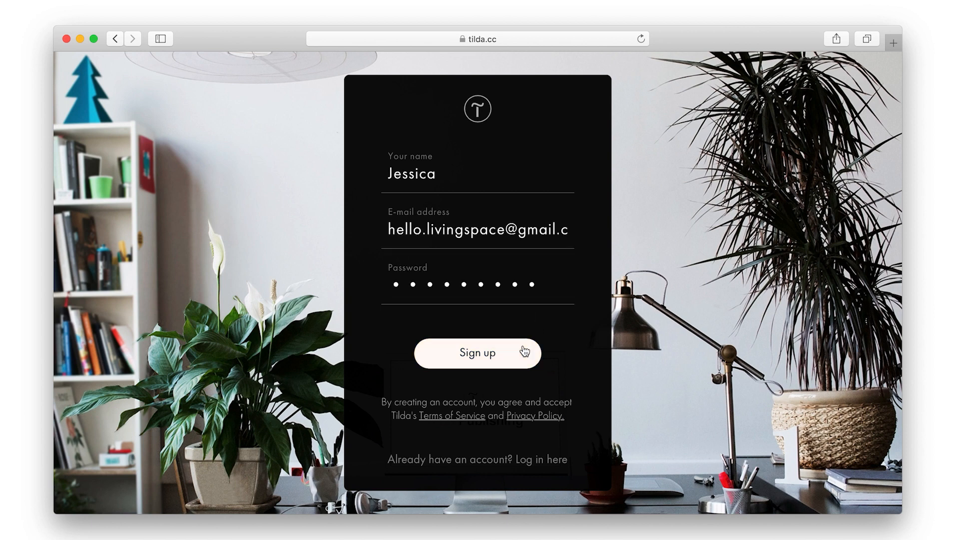
pyautogui.click(525, 353)
pyautogui.write('Living Space Store')
pyautogui.click(668, 302)
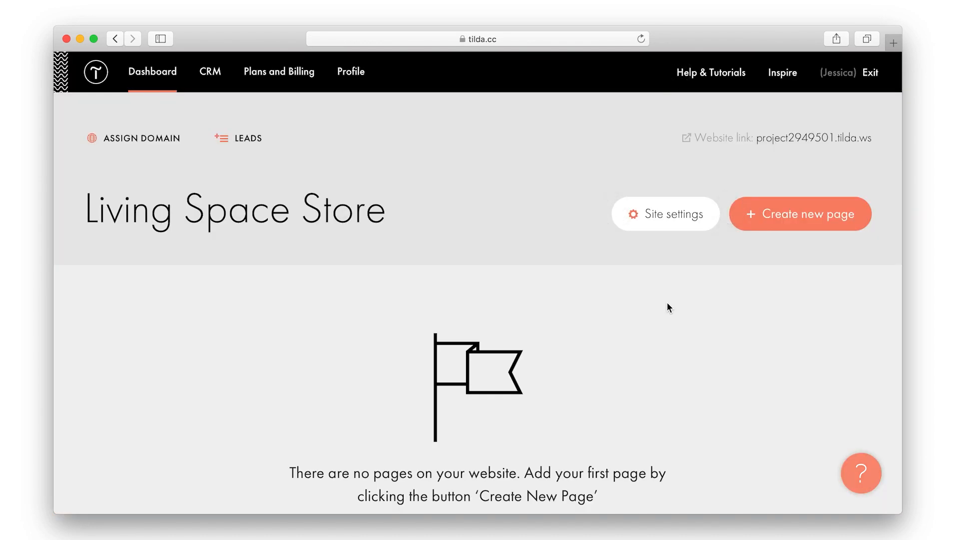
# Start a new page and preview the Shetuka Store template among the Store templates
pyautogui.click(751, 221)
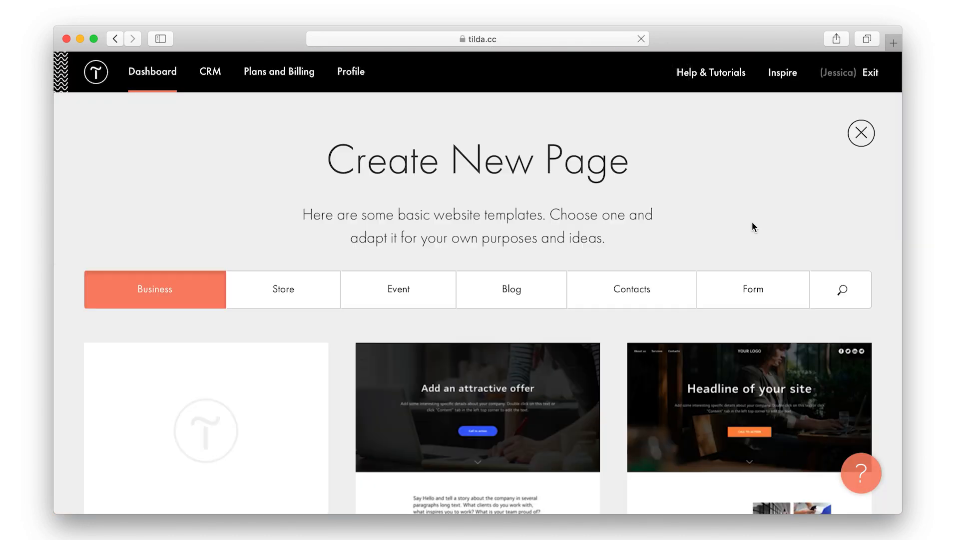
pyautogui.scroll(-3, 752, 221)
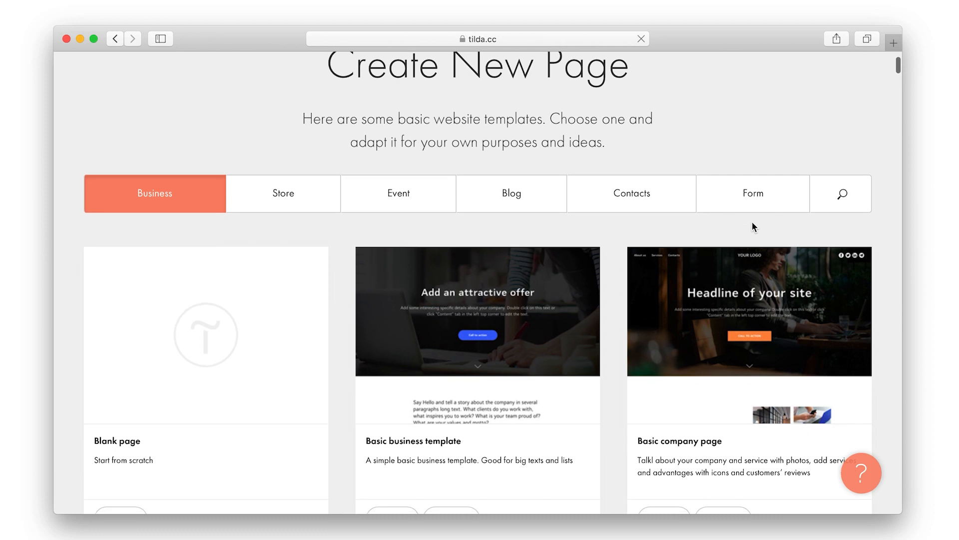
pyautogui.scroll(-1, 753, 226)
pyautogui.scroll(-3, 753, 227)
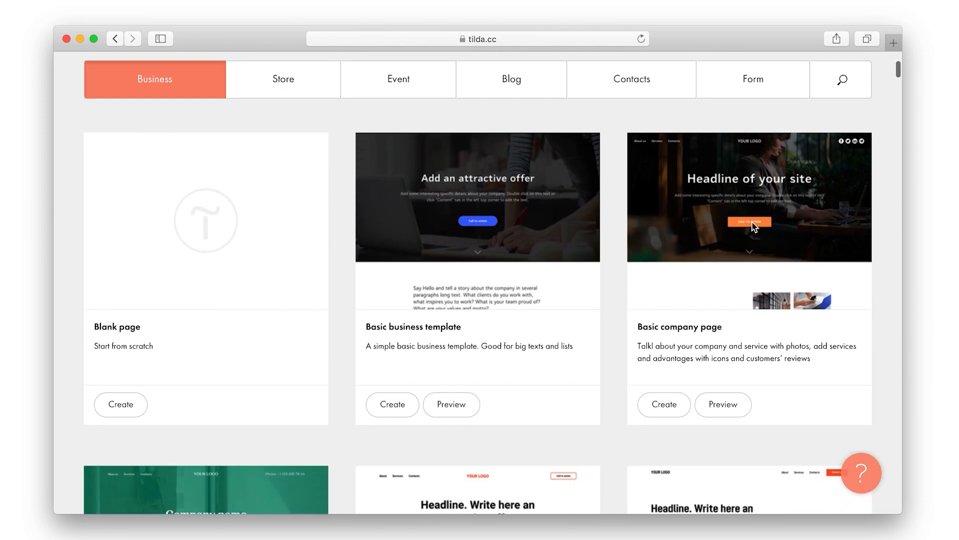
pyautogui.scroll(2, 752, 250)
pyautogui.click(287, 160)
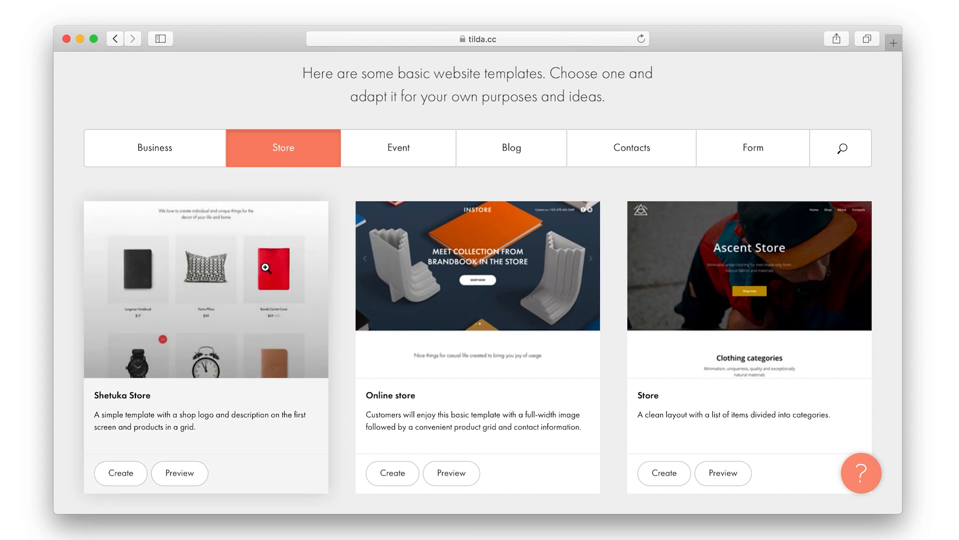
pyautogui.click(265, 272)
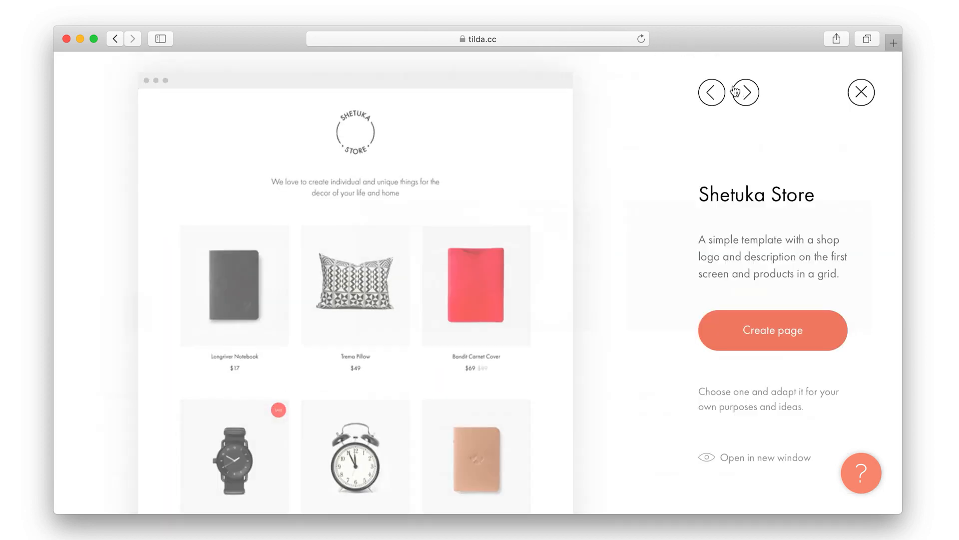
# Flip through the next template previews, then create a Blank page from the Business templates
pyautogui.click(744, 92)
pyautogui.click(744, 94)
pyautogui.click(744, 93)
pyautogui.click(744, 93)
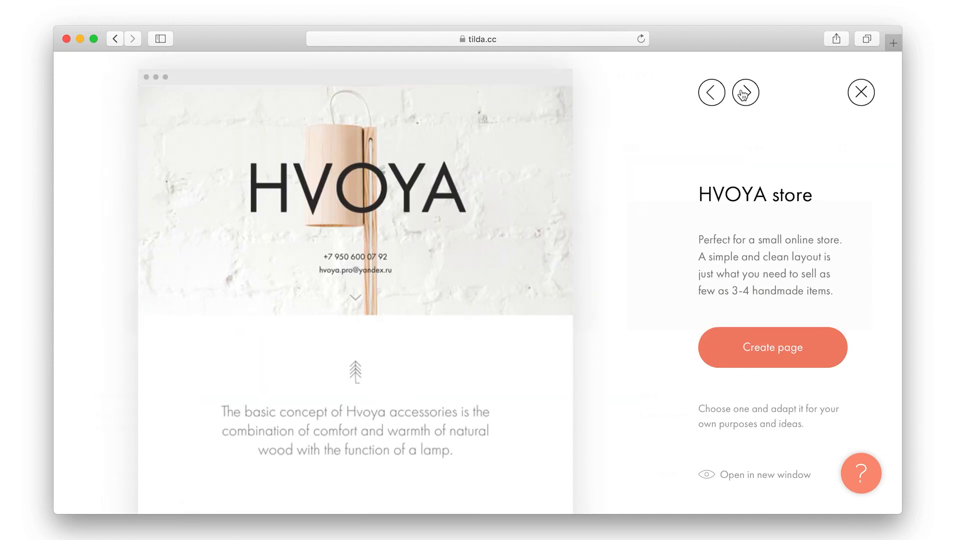
pyautogui.click(744, 93)
pyautogui.click(862, 92)
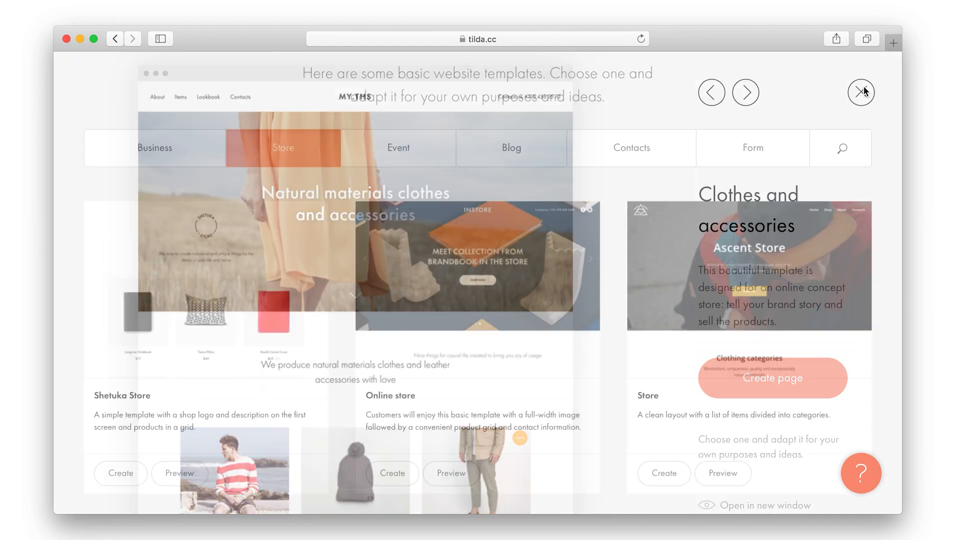
pyautogui.click(198, 153)
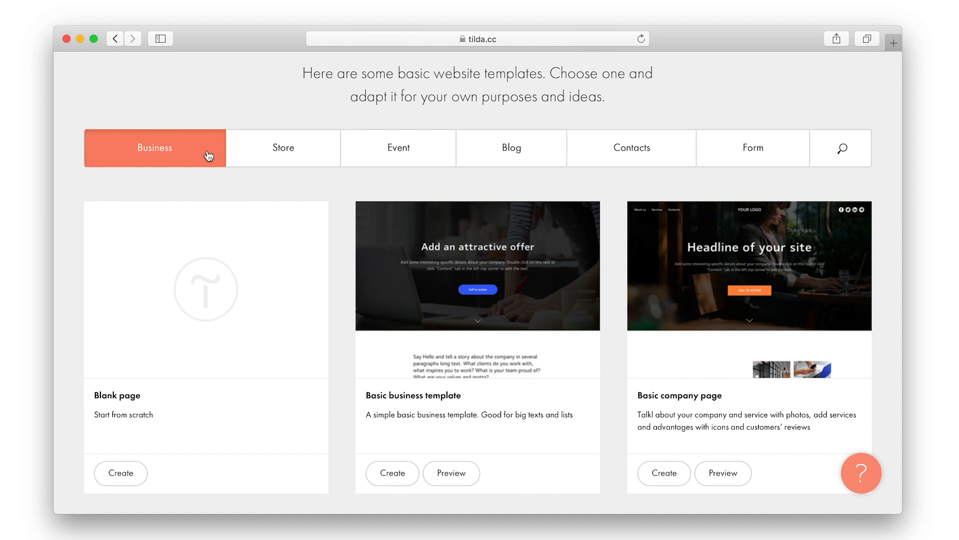
pyautogui.click(232, 272)
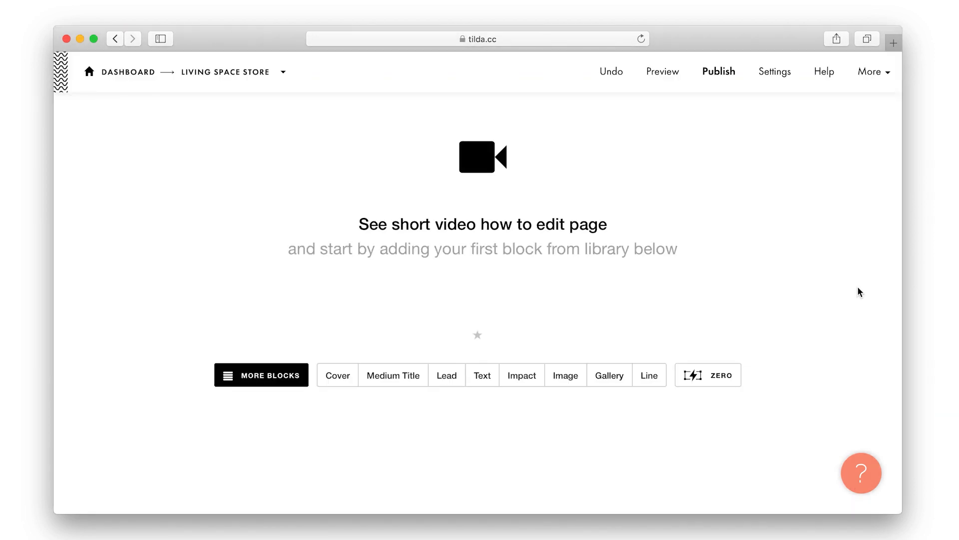
# Add the TL02 Large title block from the Title blocks
pyautogui.click(271, 378)
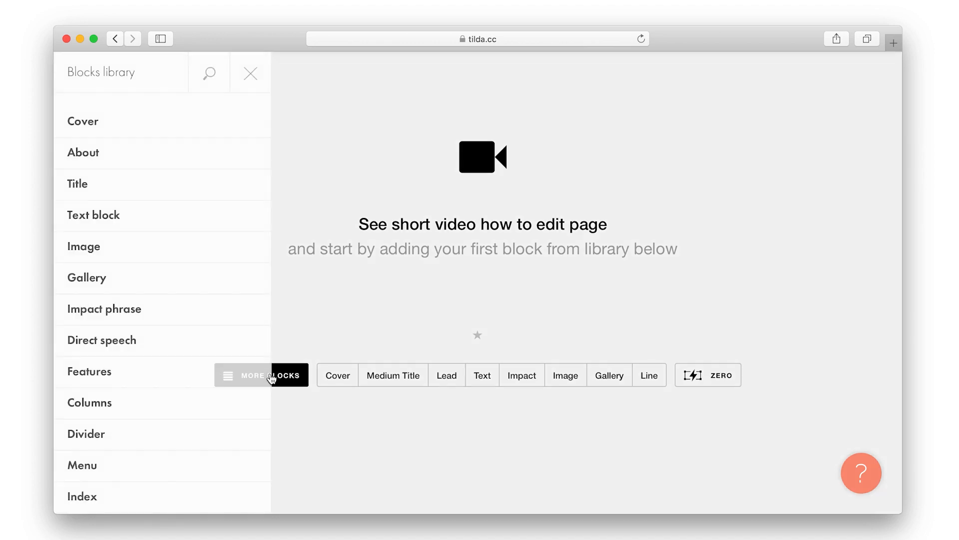
pyautogui.click(161, 189)
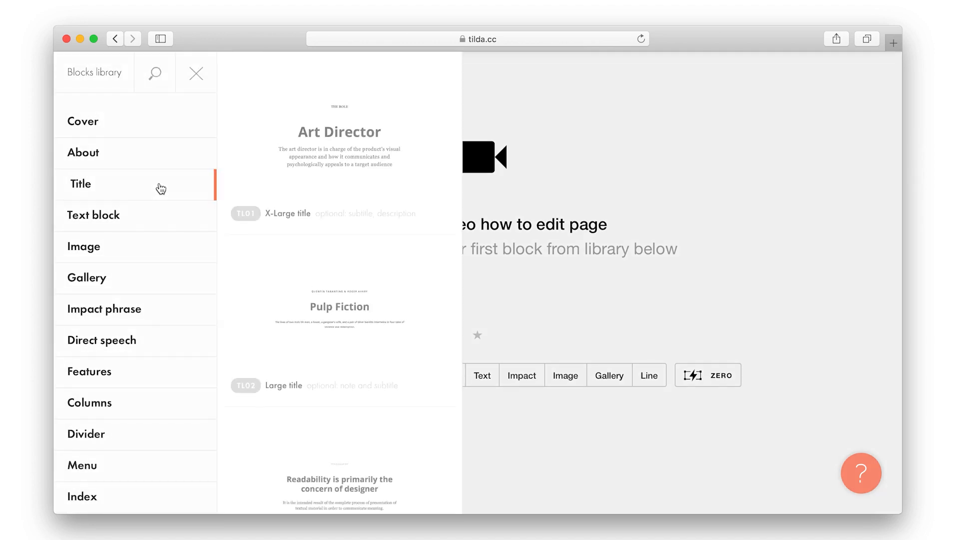
pyautogui.click(337, 312)
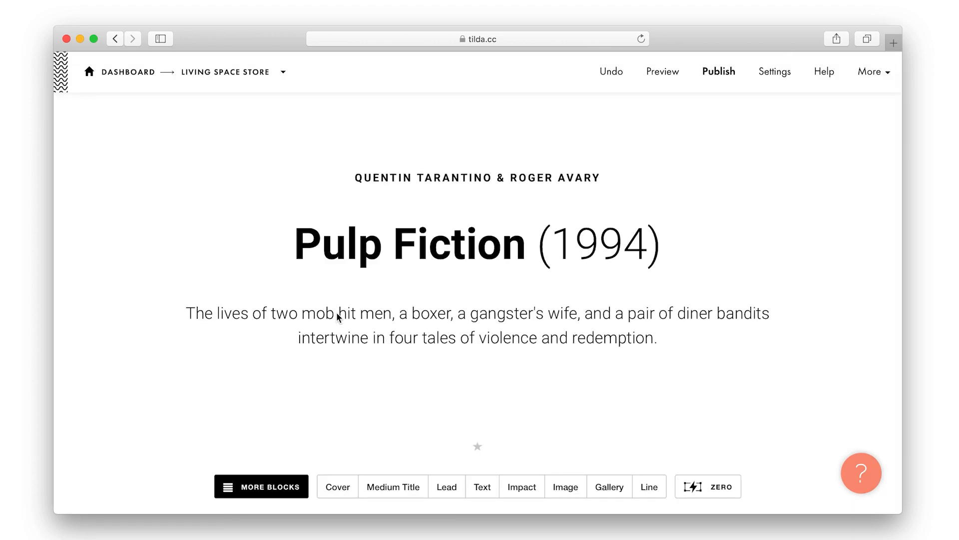
# Delete the subtitle, title the block 'LIVING SPACE', and paste in the brand description
pyautogui.tripleClick(414, 176)
pyautogui.press('BackSpace')
pyautogui.tripleClick(426, 210)
pyautogui.write('LIVING SPACE')
pyautogui.tripleClick(505, 264)
pyautogui.click(557, 527)
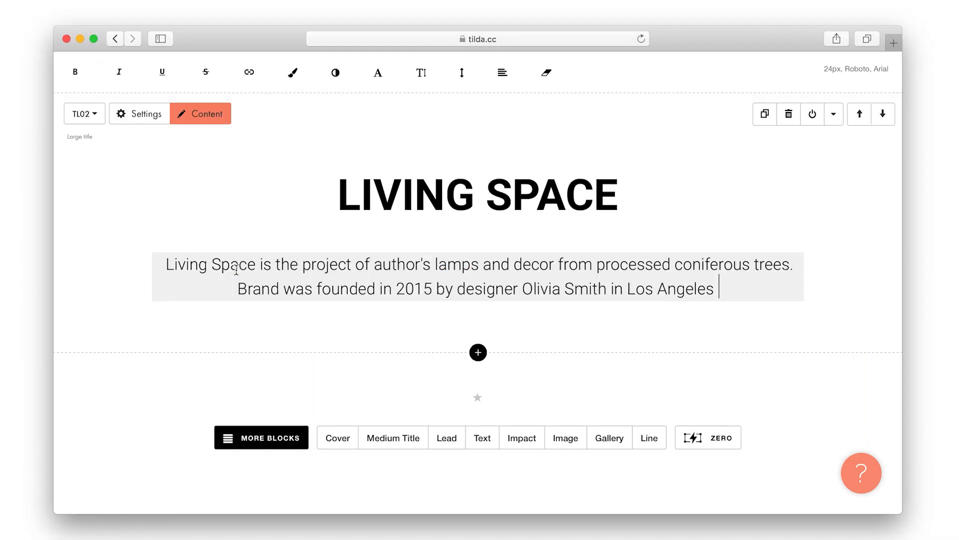
pyautogui.click(760, 390)
pyautogui.click(478, 353)
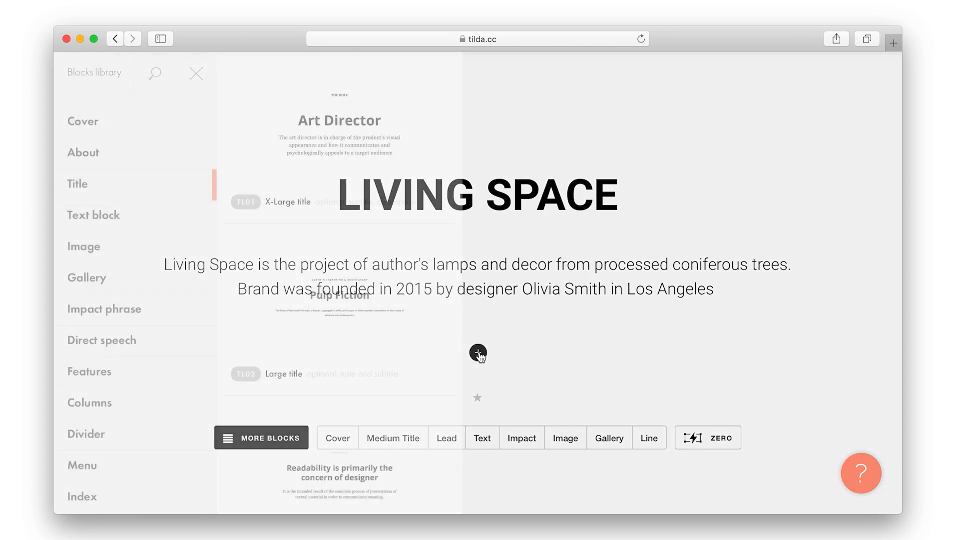
pyautogui.scroll(-12, 114, 385)
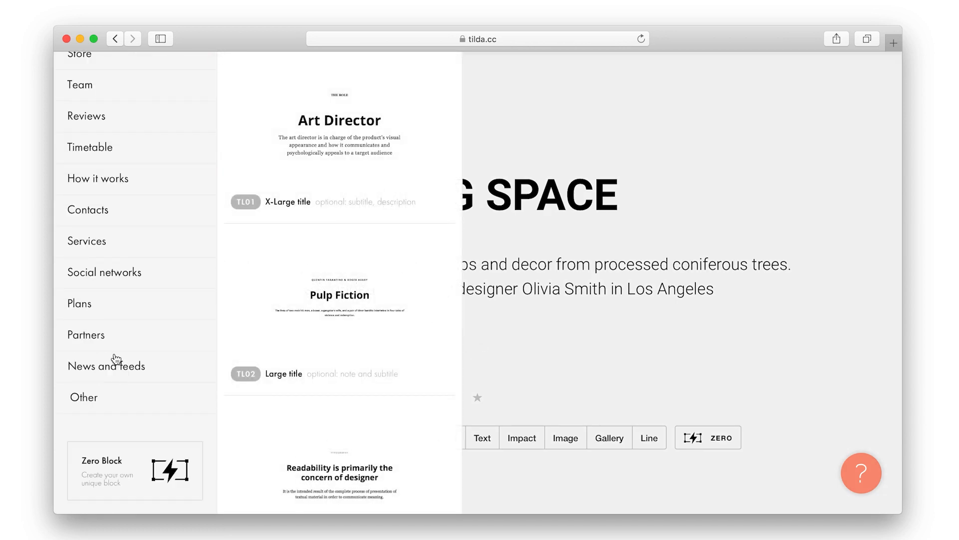
pyautogui.scroll(5, 118, 180)
# Add the ST100 Cart block with order form from the Store category
pyautogui.doubleClick(117, 197)
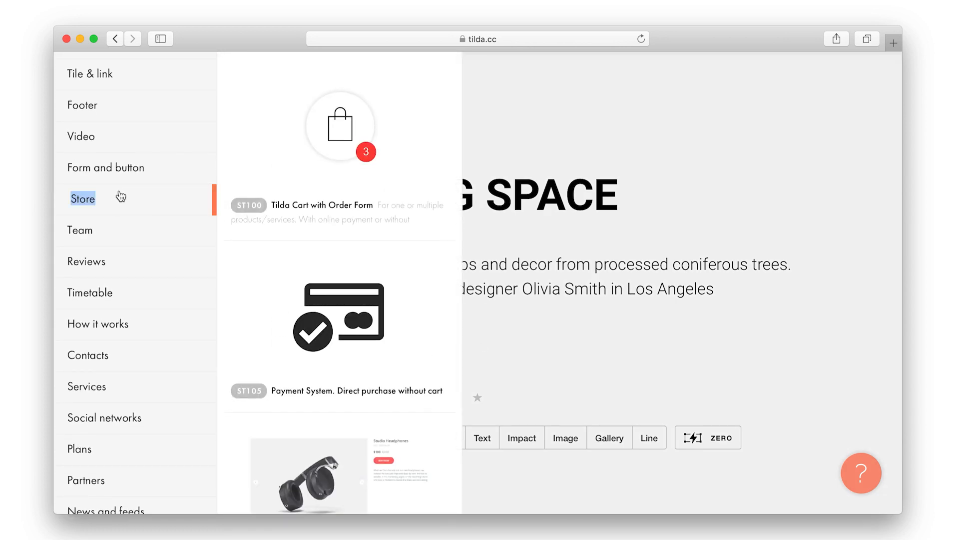
pyautogui.click(349, 145)
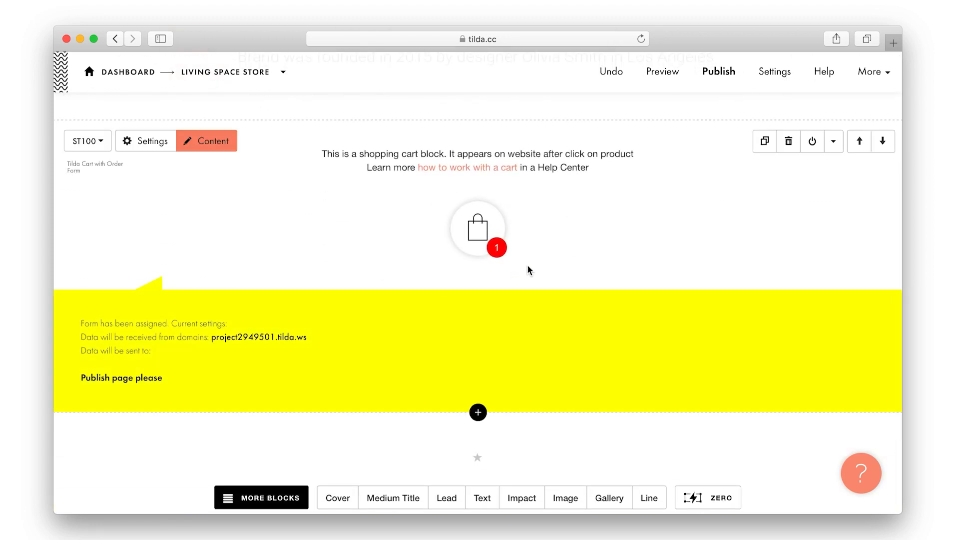
pyautogui.scroll(5, 526, 267)
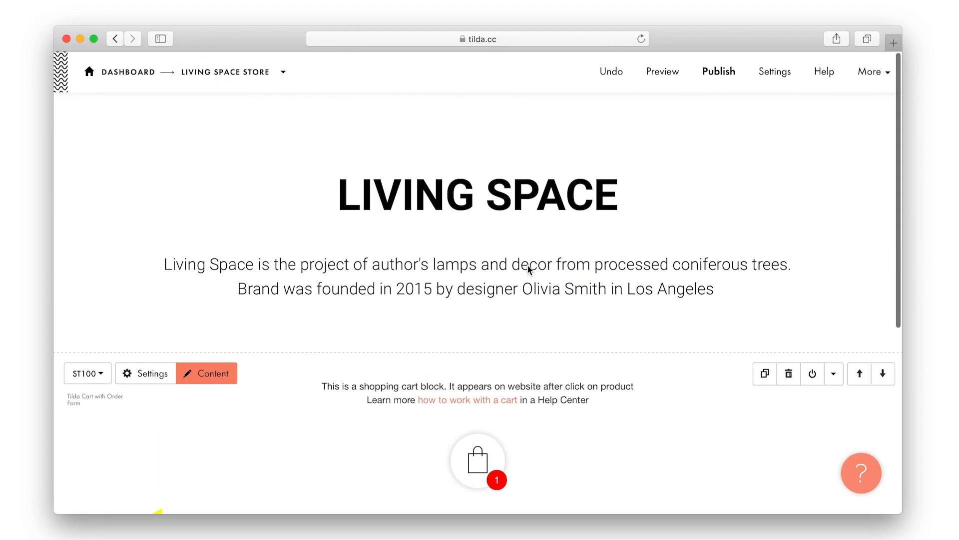
# Add the ST300 three-column product cards block below the title
pyautogui.click(478, 353)
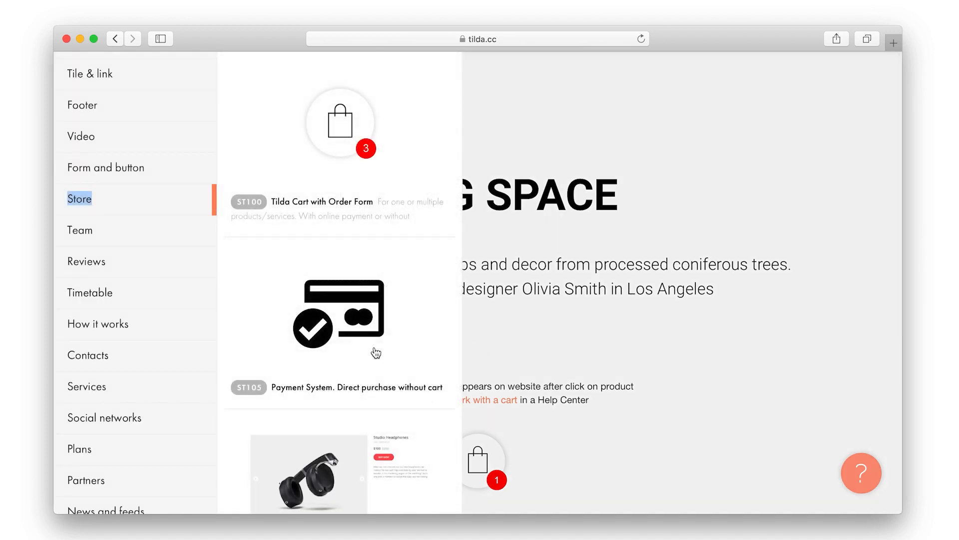
pyautogui.scroll(-10, 374, 350)
pyautogui.scroll(-6, 376, 352)
pyautogui.scroll(2, 375, 354)
pyautogui.click(354, 283)
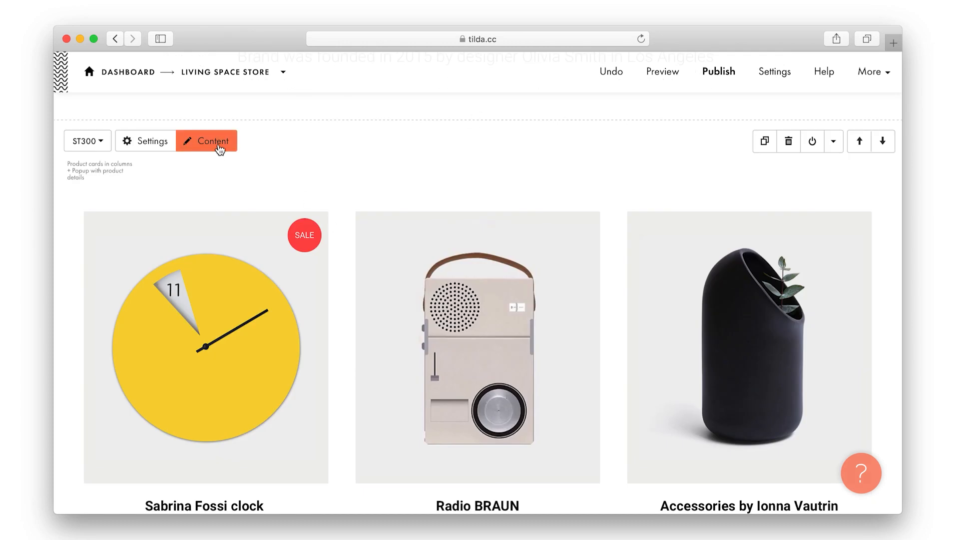
pyautogui.scroll(-3, 176, 245)
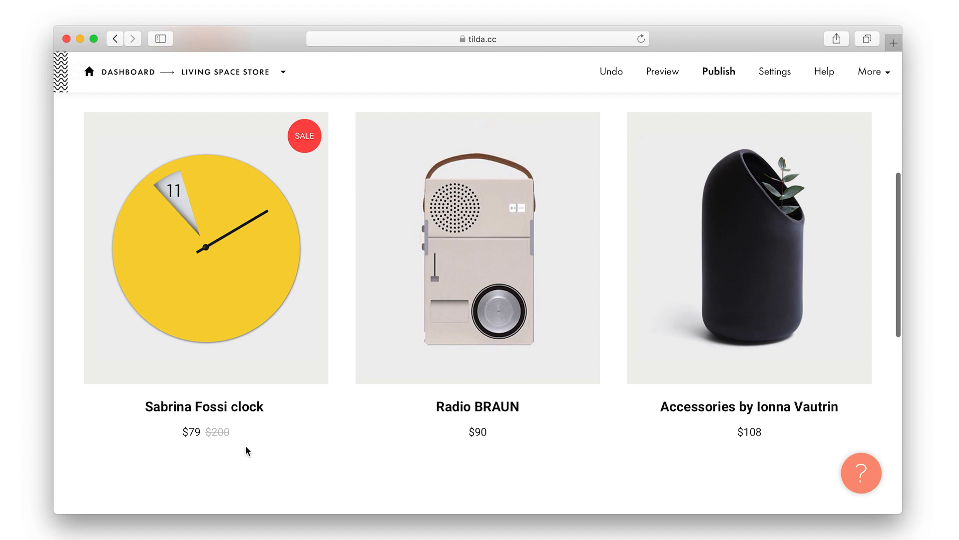
pyautogui.scroll(3, 246, 447)
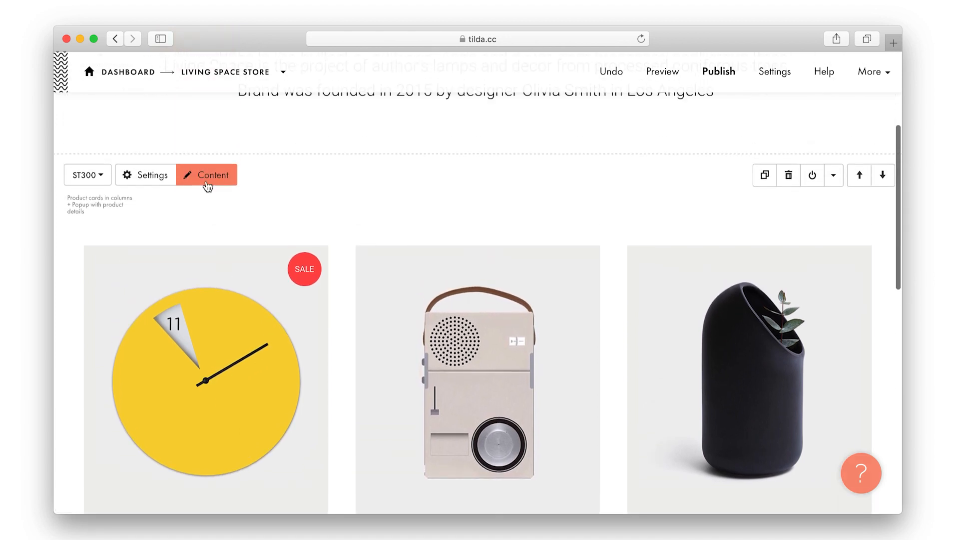
pyautogui.click(206, 180)
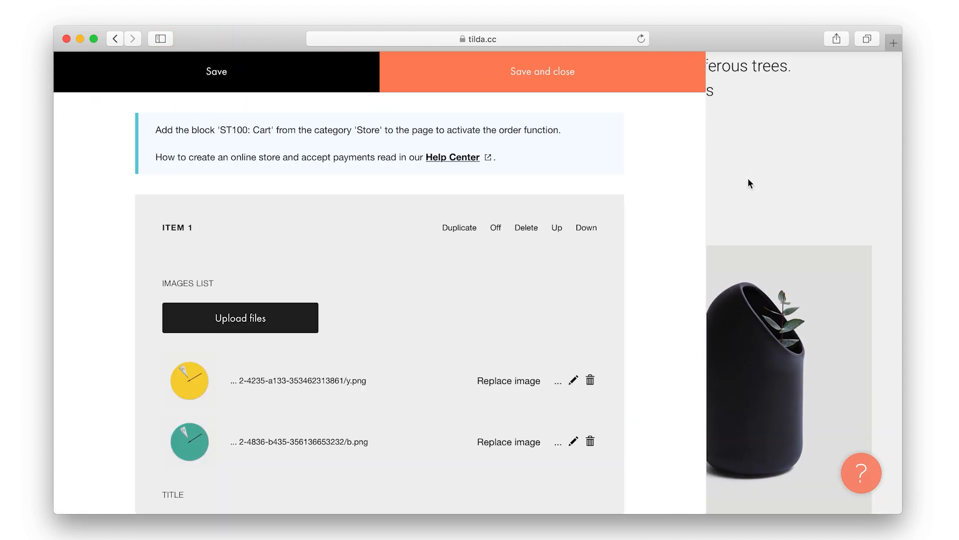
# Upload photos 1_1 and 1_2 from the Living Space folder to the first product item
pyautogui.click(748, 178)
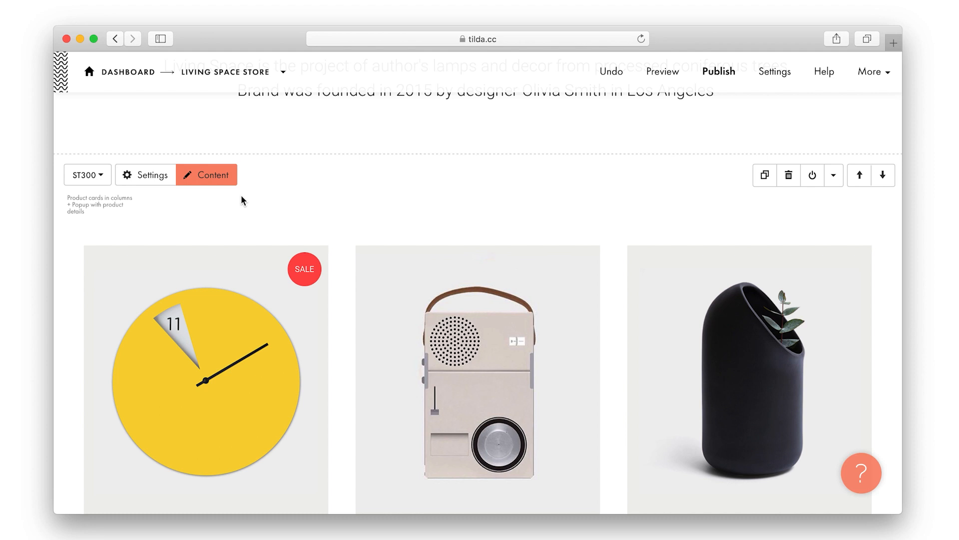
pyautogui.click(215, 176)
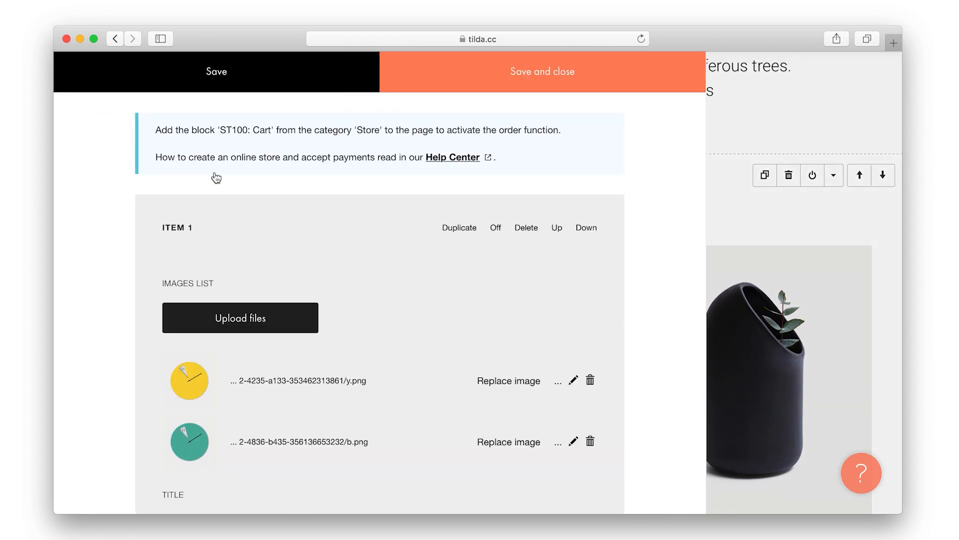
pyautogui.scroll(-4, 216, 178)
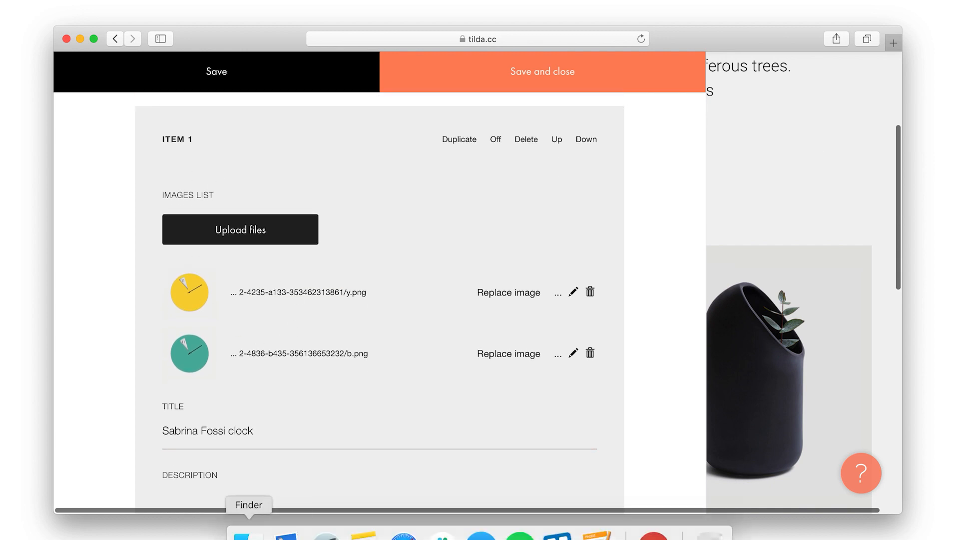
pyautogui.click(242, 534)
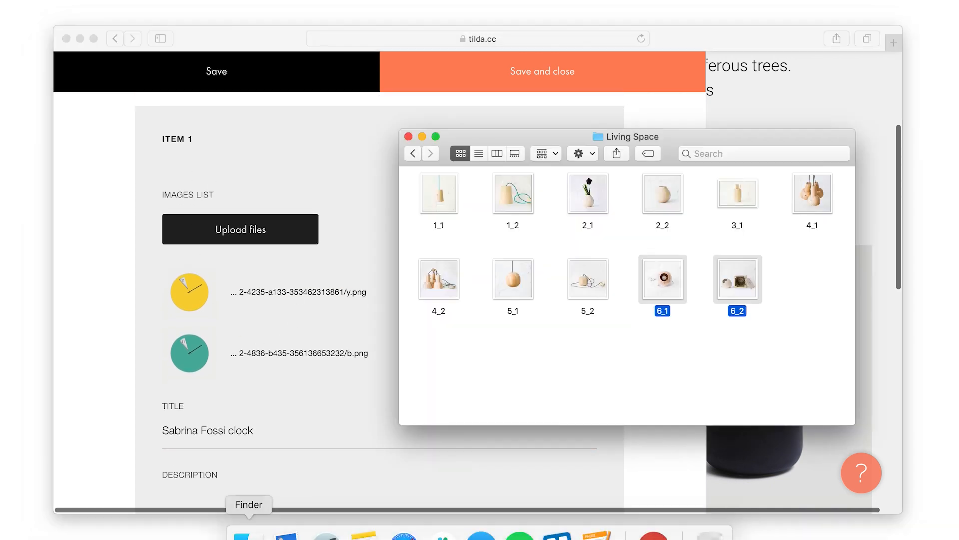
pyautogui.click(446, 203)
pyautogui.click(507, 205)
pyautogui.keyDown('super'); pyautogui.click(439, 207); pyautogui.keyUp('super')
pyautogui.moveTo(436, 209); pyautogui.dragTo(251, 230)
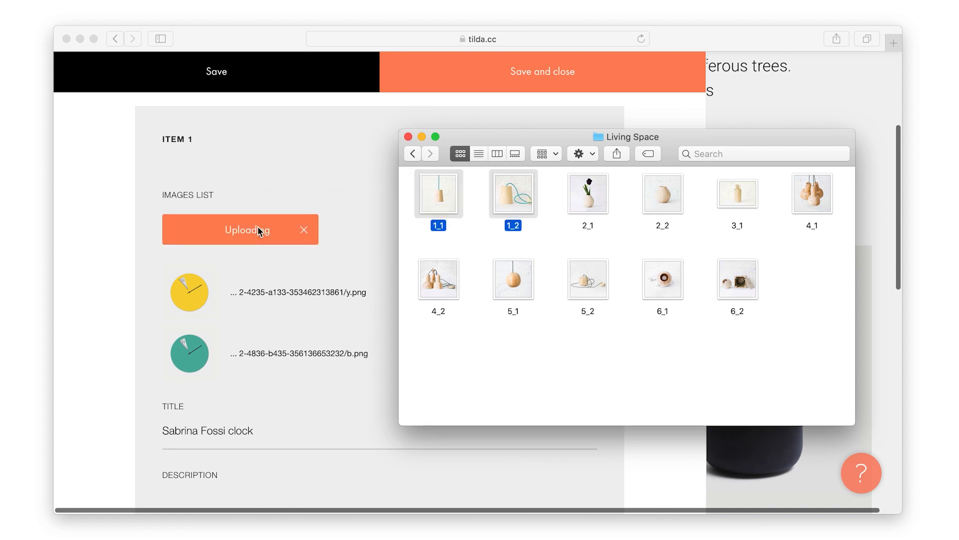
# Remove the yellow clock image from the first item, add the remaining item photos, and save
pyautogui.click(338, 163)
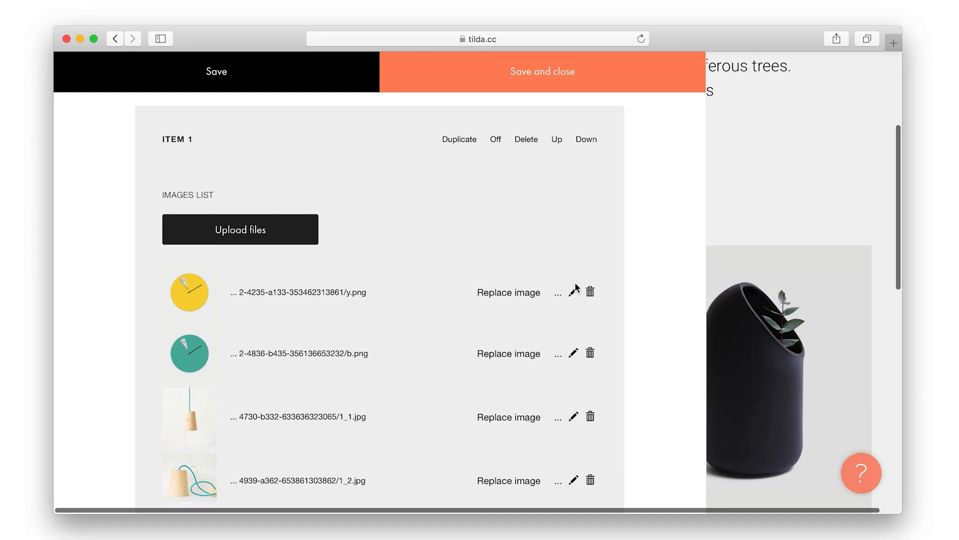
pyautogui.click(590, 293)
pyautogui.click(591, 293)
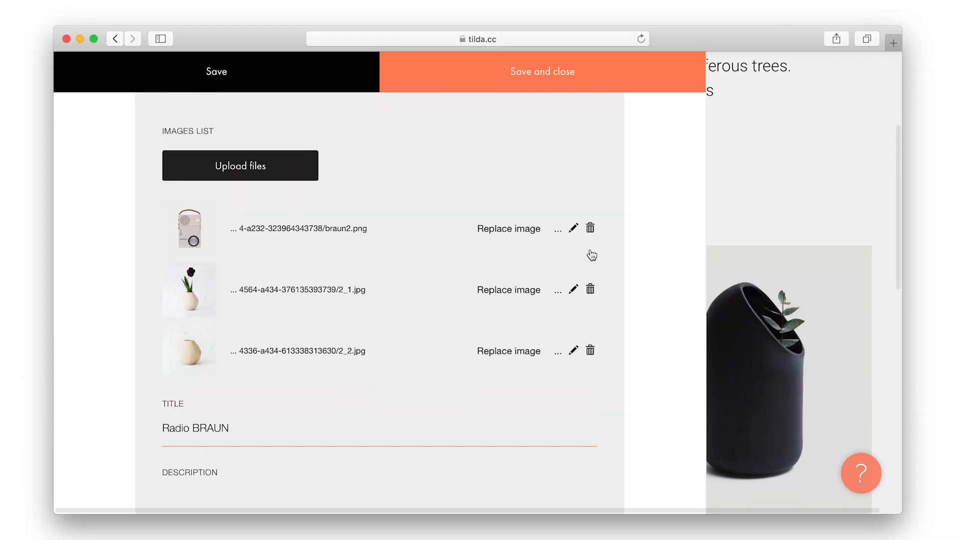
pyautogui.scroll(-8, 566, 368)
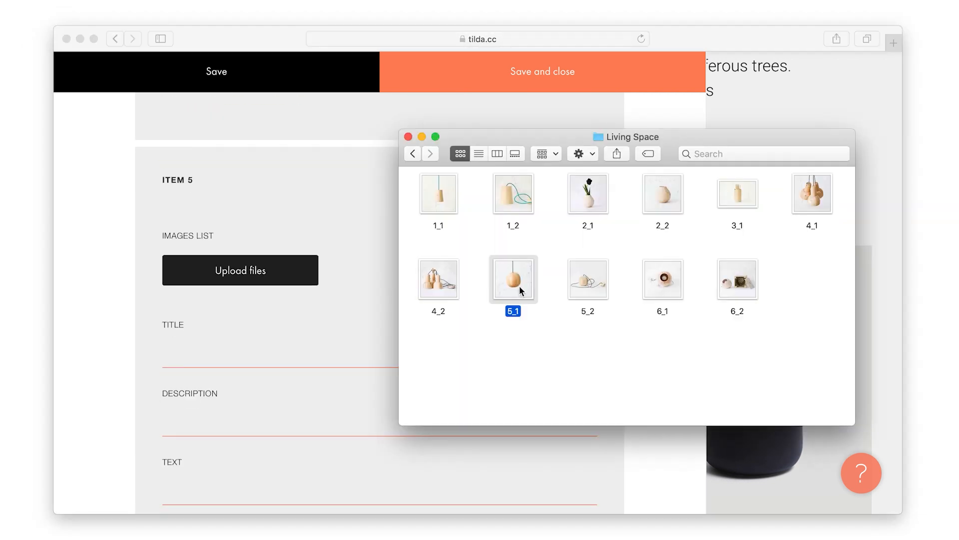
pyautogui.keyDown('super'); pyautogui.click(588, 280); pyautogui.keyUp('super')
pyautogui.scroll(-5, 378, 358)
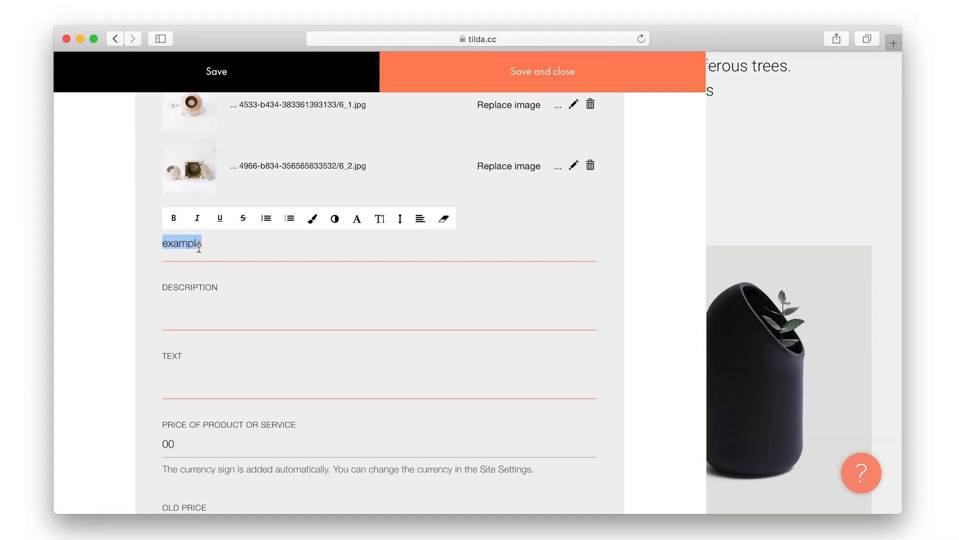
pyautogui.scroll(-5, 196, 259)
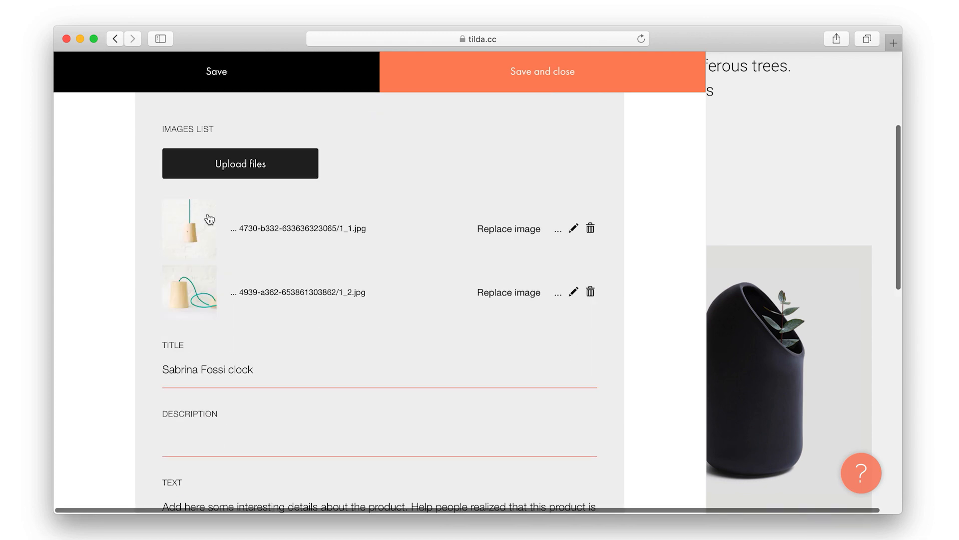
pyautogui.click(500, 78)
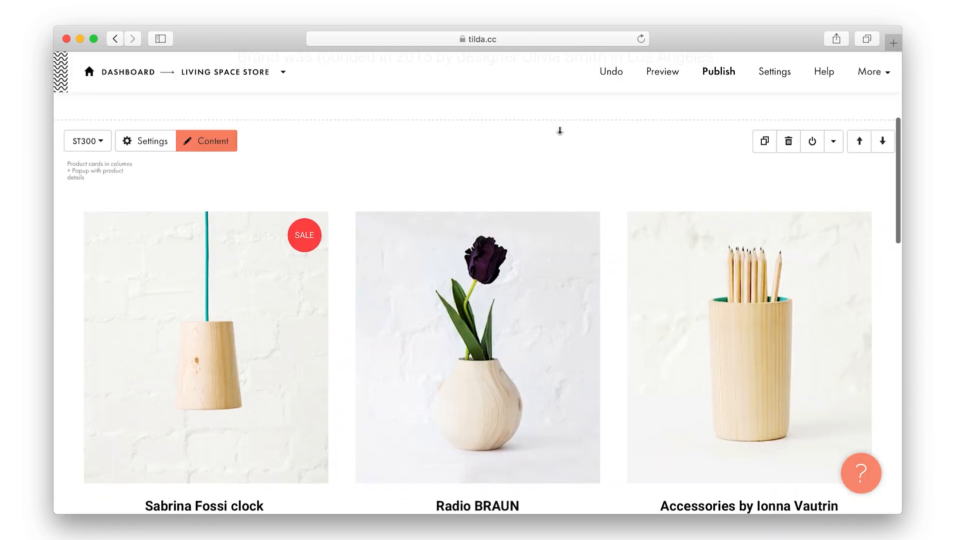
# Title the first card 'Hanging lamp GLASS' and edit its prices, setting the old price to 100
pyautogui.scroll(-3, 561, 131)
pyautogui.scroll(-8, 501, 404)
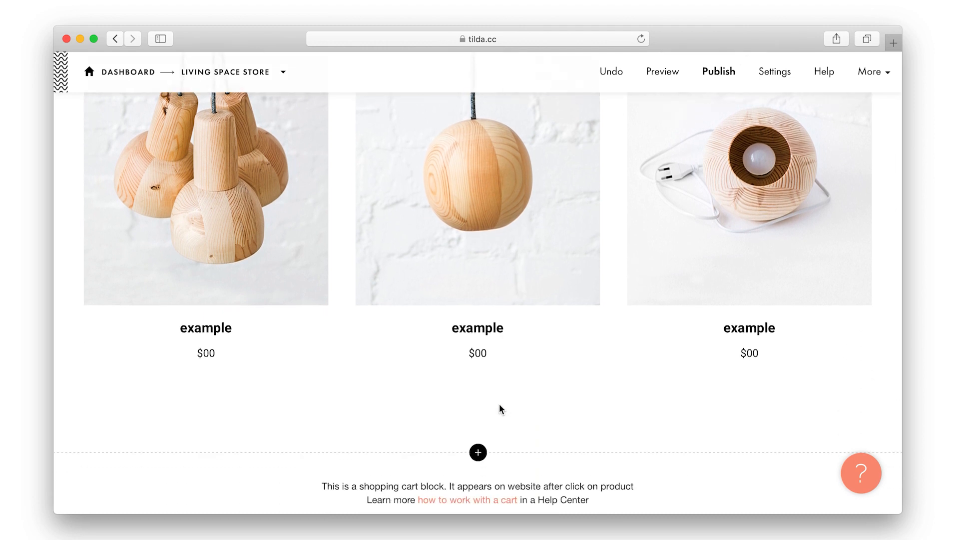
pyautogui.scroll(7, 501, 409)
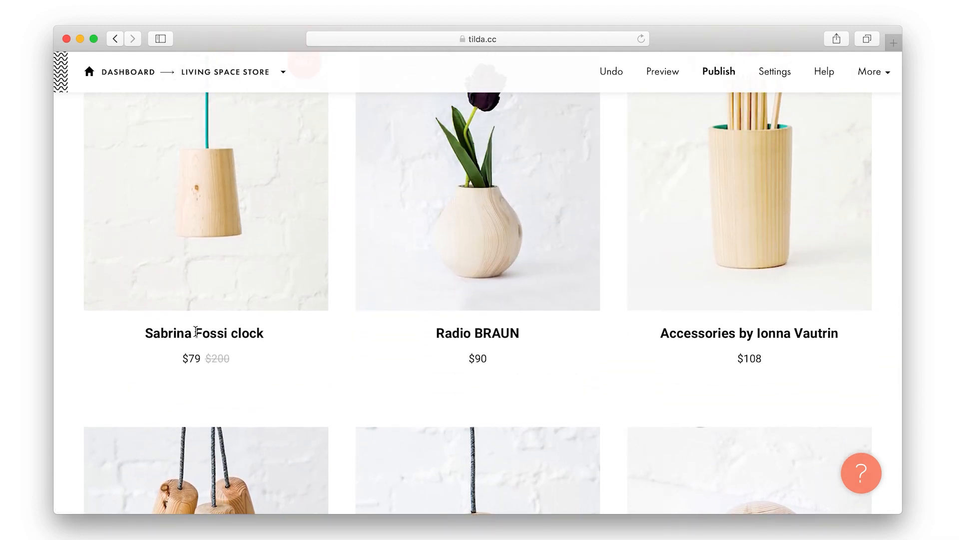
pyautogui.tripleClick(196, 332)
pyautogui.write('Hanging lamp GLASS')
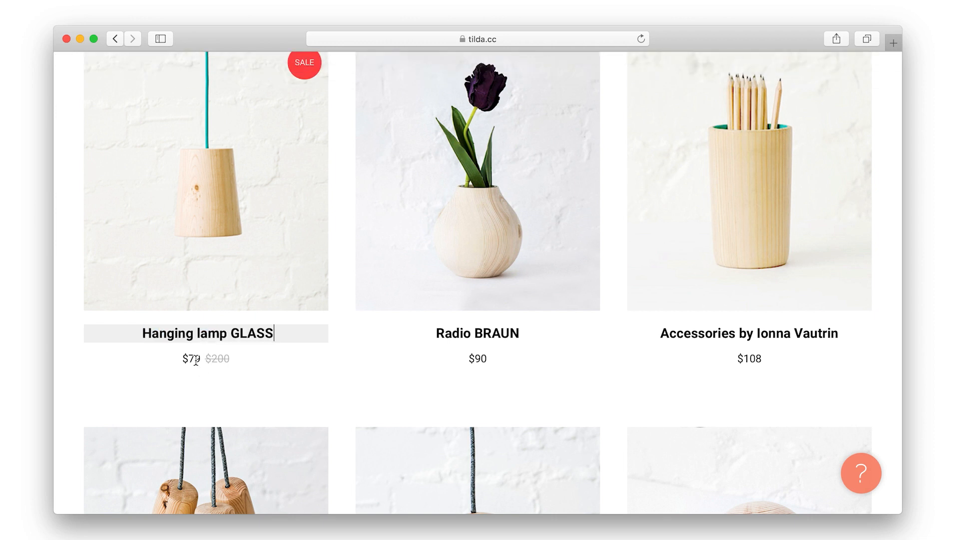
pyautogui.doubleClick(196, 358)
pyautogui.doubleClick(219, 358)
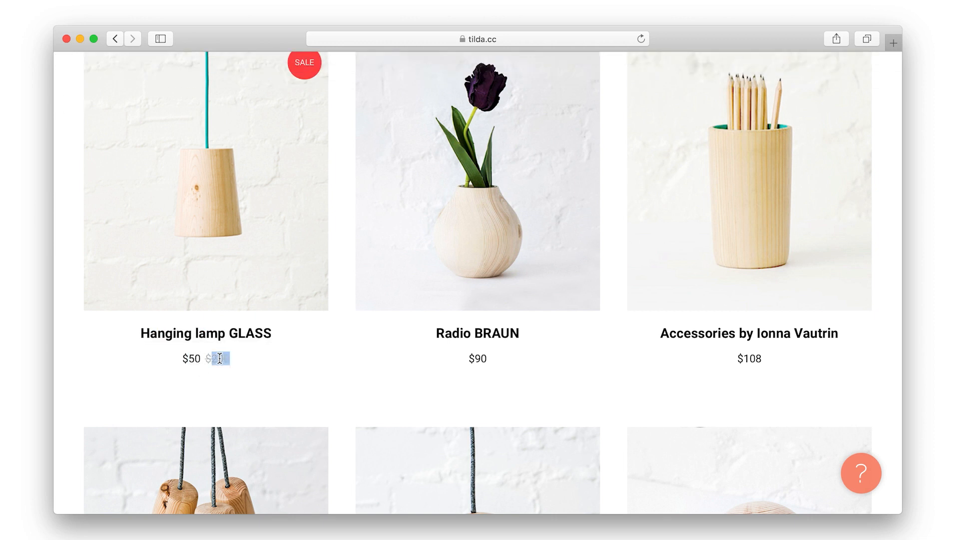
pyautogui.write('100')
pyautogui.click(244, 372)
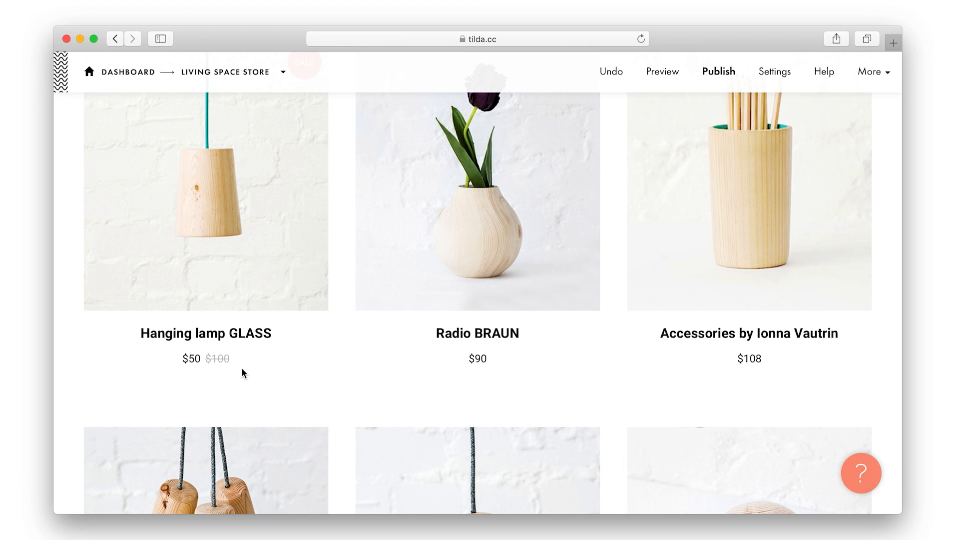
pyautogui.scroll(3, 242, 373)
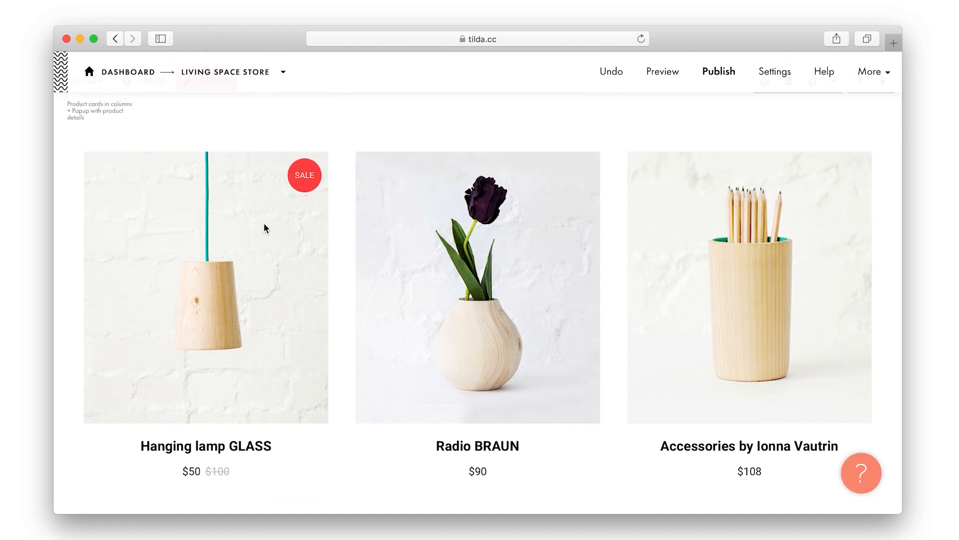
pyautogui.scroll(3, 265, 228)
# Replace SALE with NEW in the lamp item's Card Mark field and save the content
pyautogui.click(218, 172)
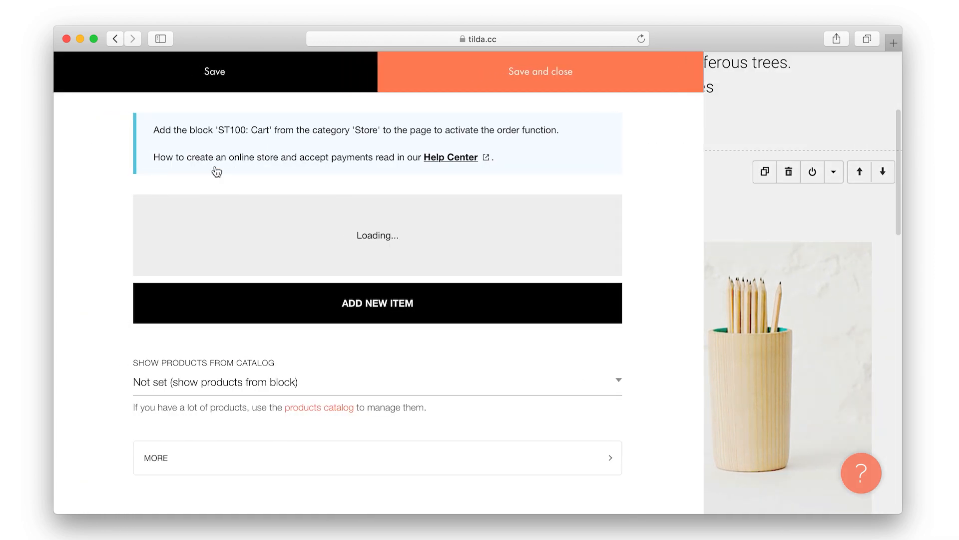
pyautogui.scroll(-10, 253, 310)
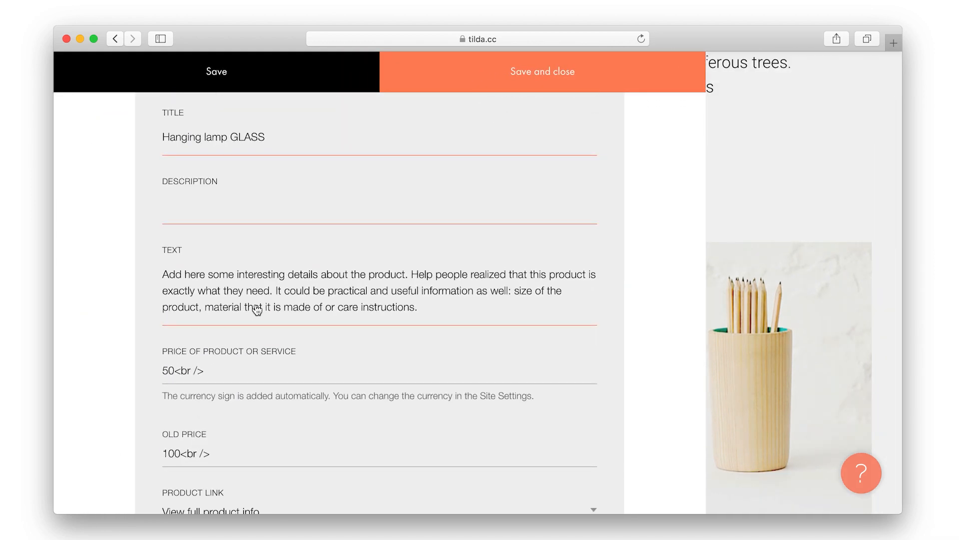
pyautogui.scroll(-3, 257, 310)
pyautogui.click(250, 419)
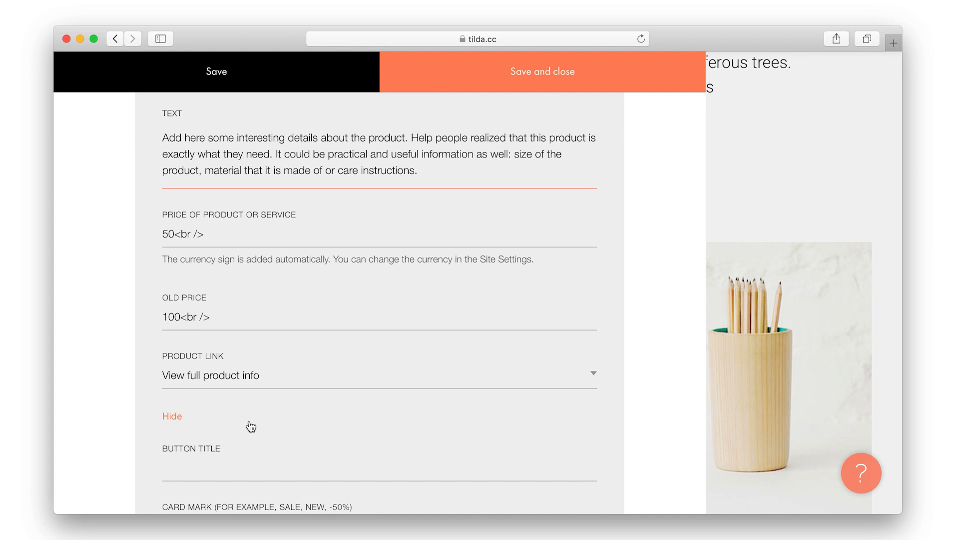
pyautogui.scroll(-5, 252, 427)
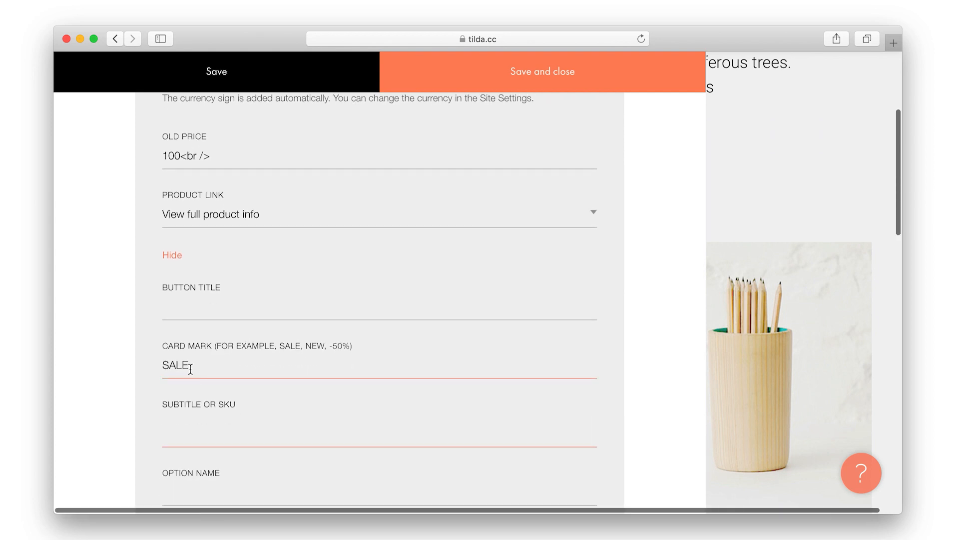
pyautogui.doubleClick(188, 368)
pyautogui.press('BackSpace')
pyautogui.write('NEW')
pyautogui.scroll(-2, 343, 255)
pyautogui.click(528, 83)
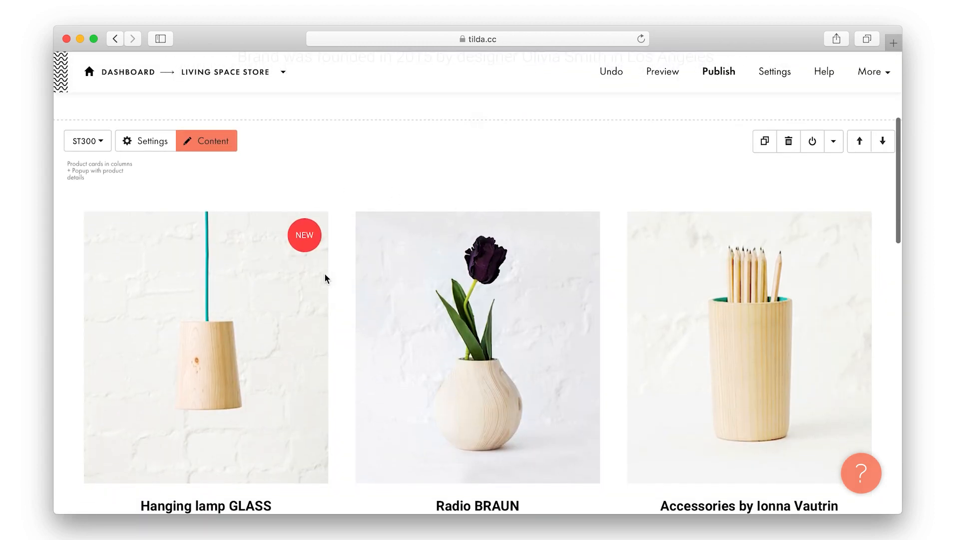
# Edit the product card texts to names and prices like Hanging lamp GLASS $54 and Table lamp HIVE $66
pyautogui.scroll(-1, 320, 277)
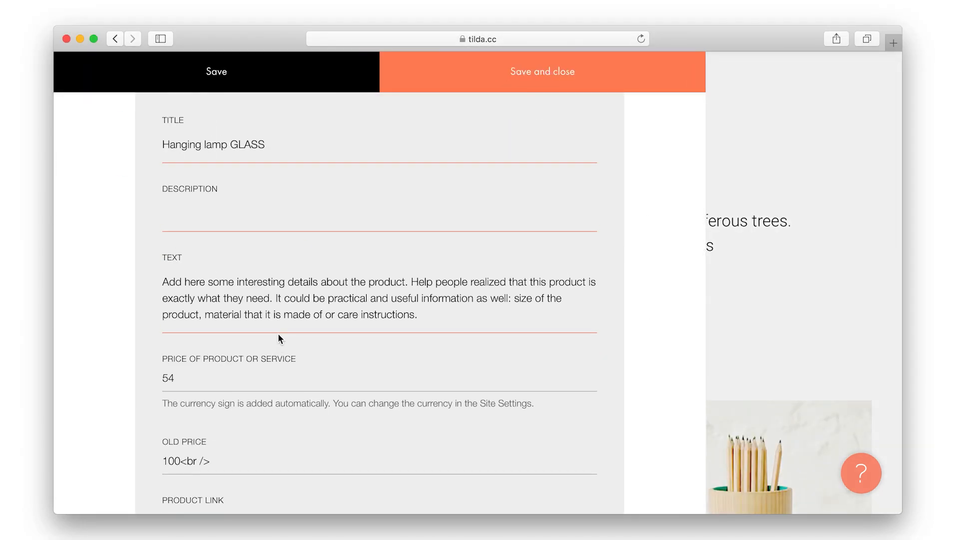
pyautogui.click(260, 319)
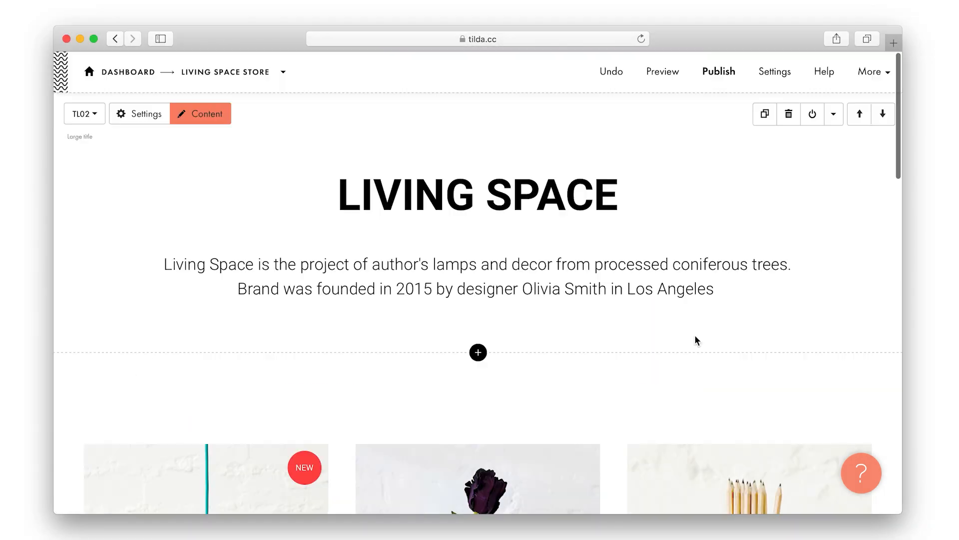
pyautogui.scroll(-8, 696, 340)
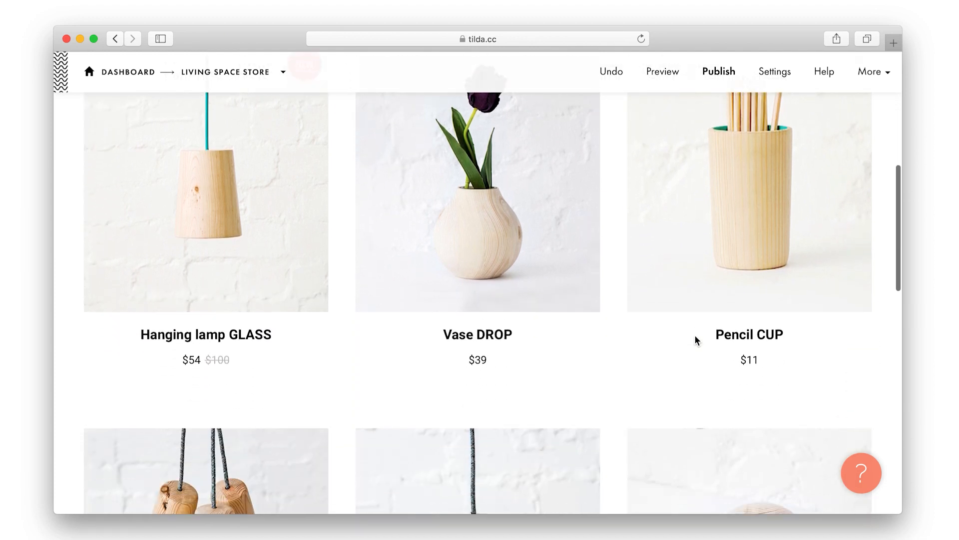
pyautogui.scroll(-8, 695, 335)
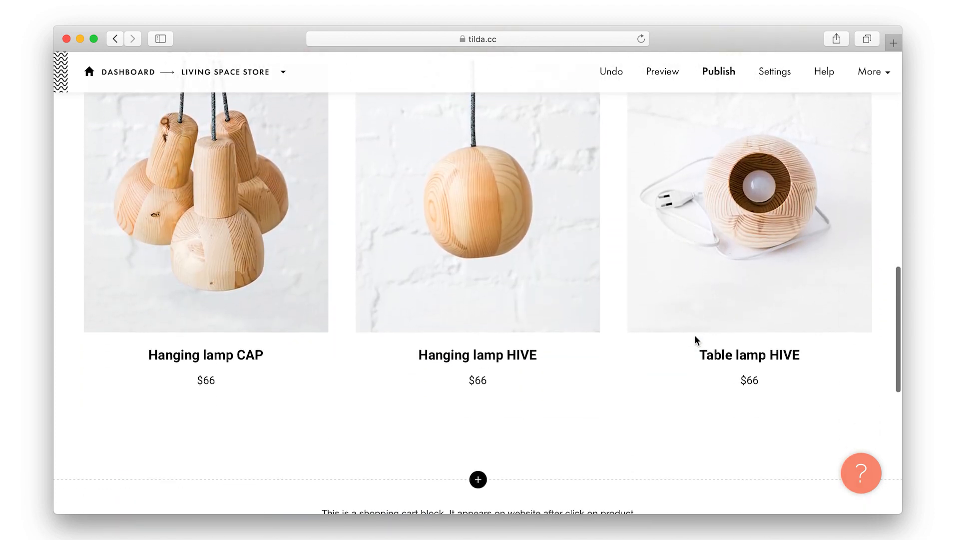
pyautogui.scroll(-4, 696, 340)
pyautogui.scroll(8, 696, 340)
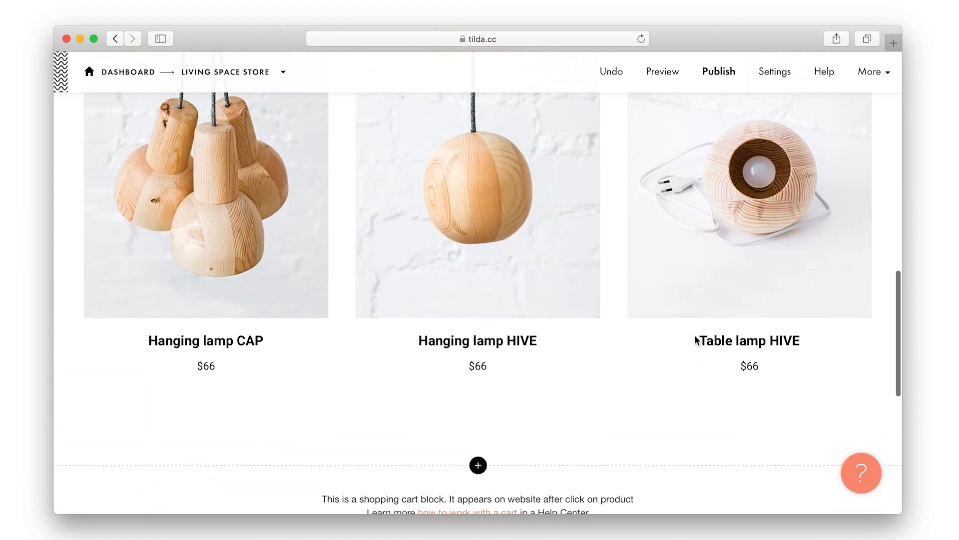
pyautogui.scroll(12, 696, 338)
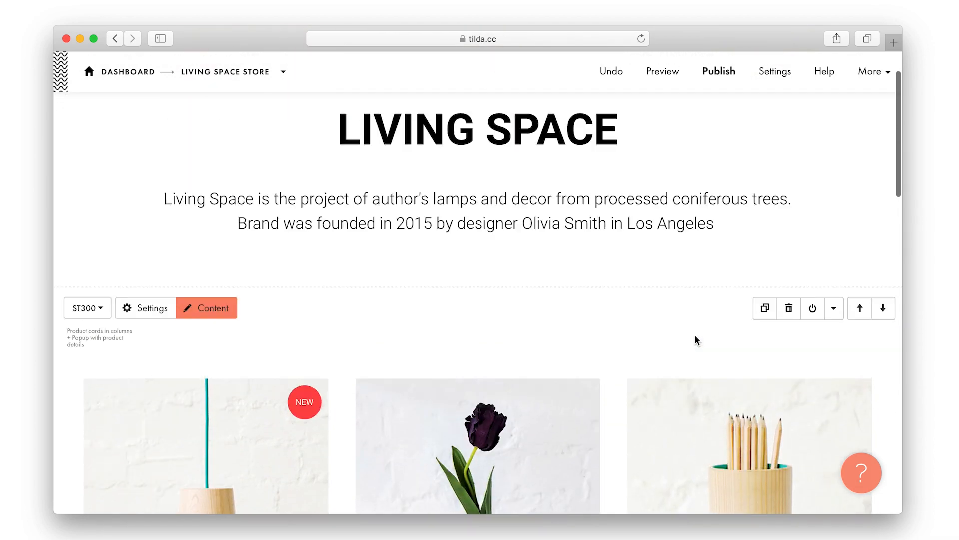
# Publish the page at its site address and scroll through the live store
pyautogui.click(720, 72)
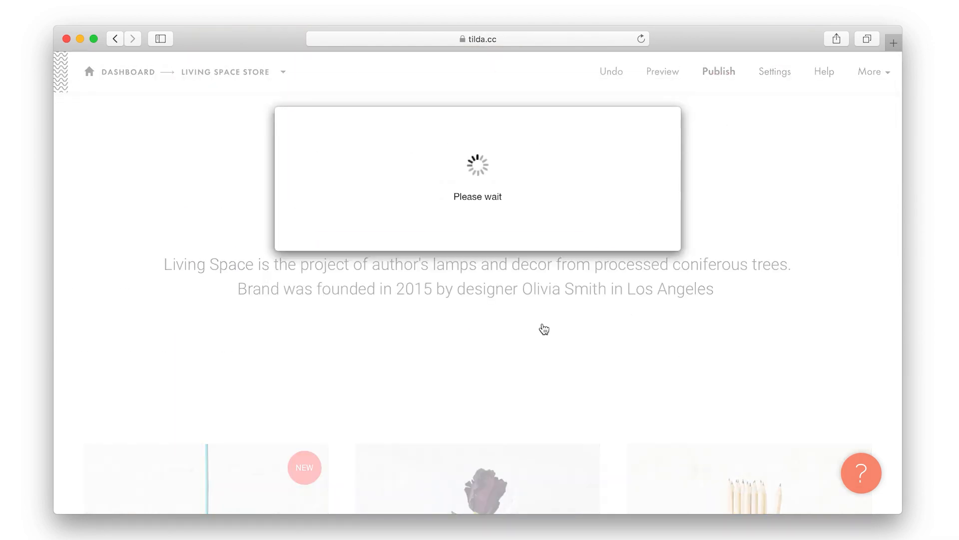
pyautogui.click(543, 322)
pyautogui.click(481, 278)
pyautogui.scroll(-3, 481, 278)
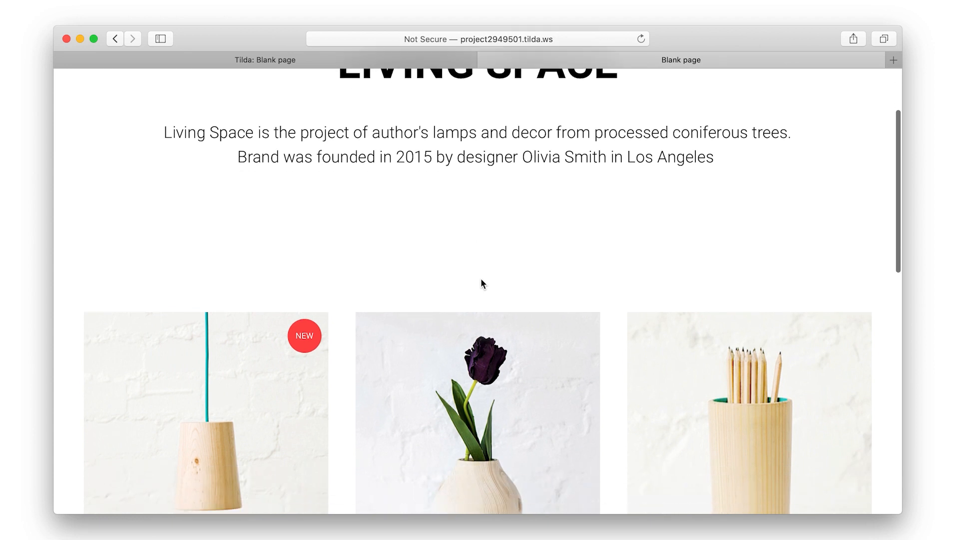
pyautogui.scroll(-5, 481, 283)
pyautogui.scroll(2, 481, 282)
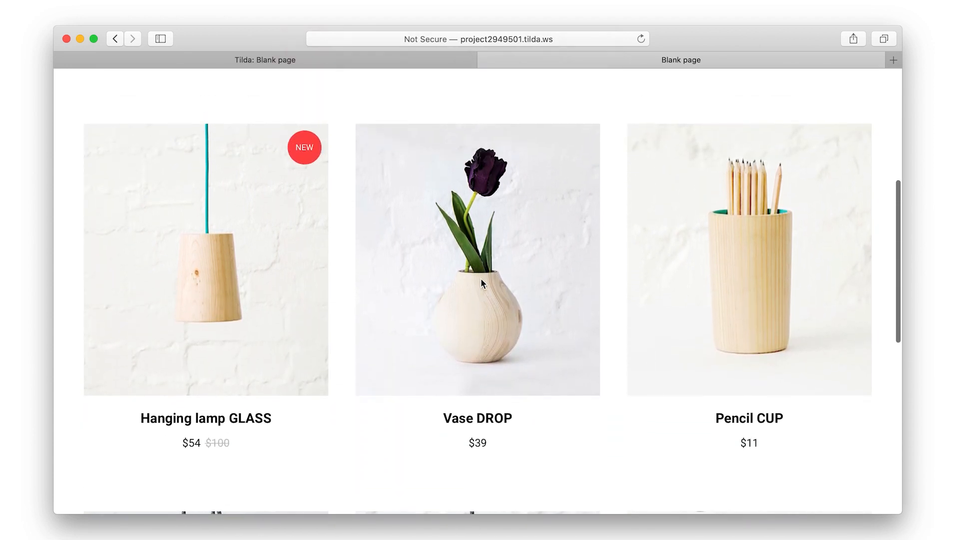
# Submit a test order for Hanging lamp GLASS, filling in name, email and phone
pyautogui.click(273, 302)
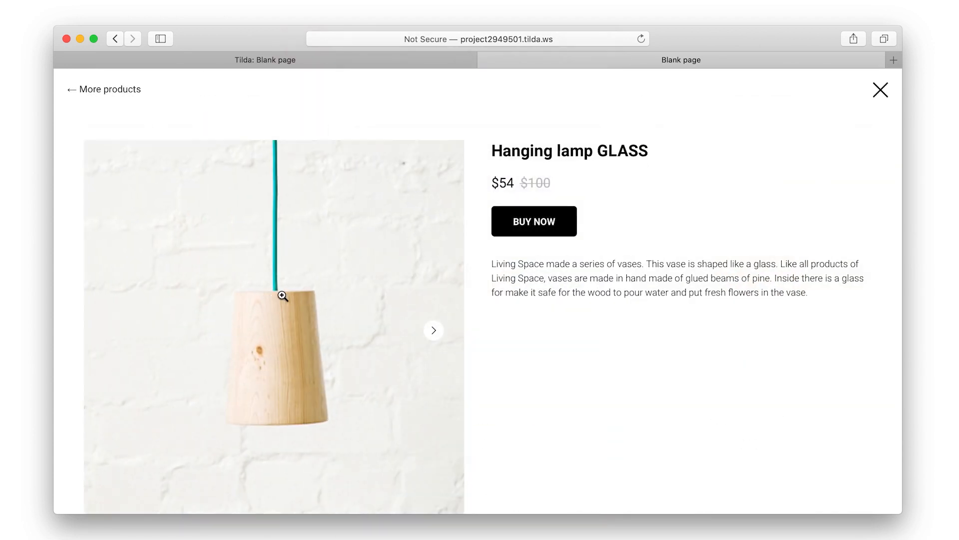
pyautogui.click(531, 222)
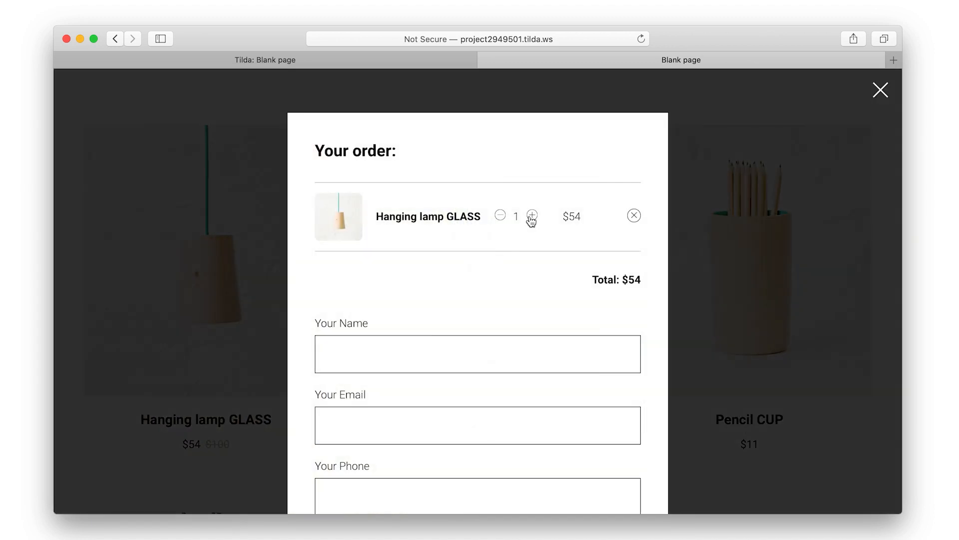
pyautogui.scroll(-3, 553, 263)
pyautogui.click(553, 257)
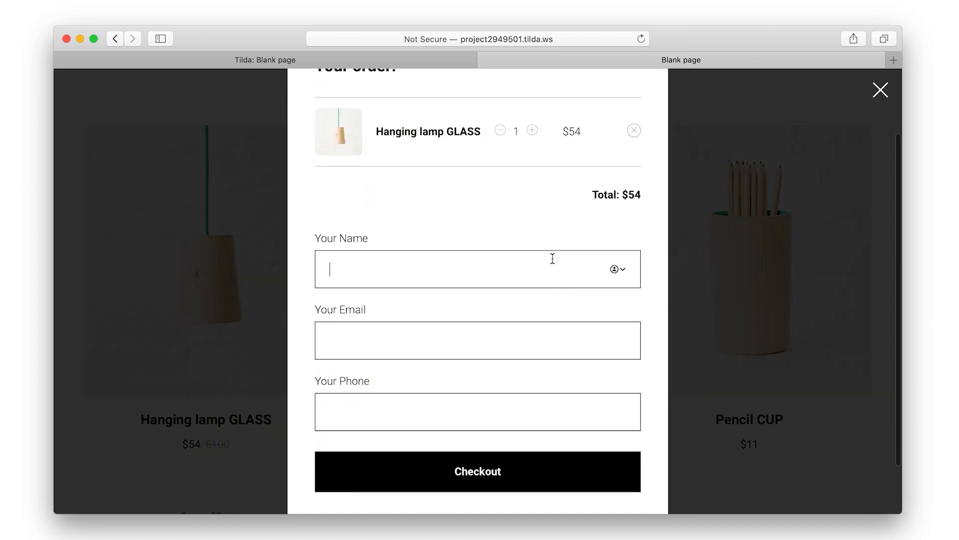
pyautogui.press('Tab')
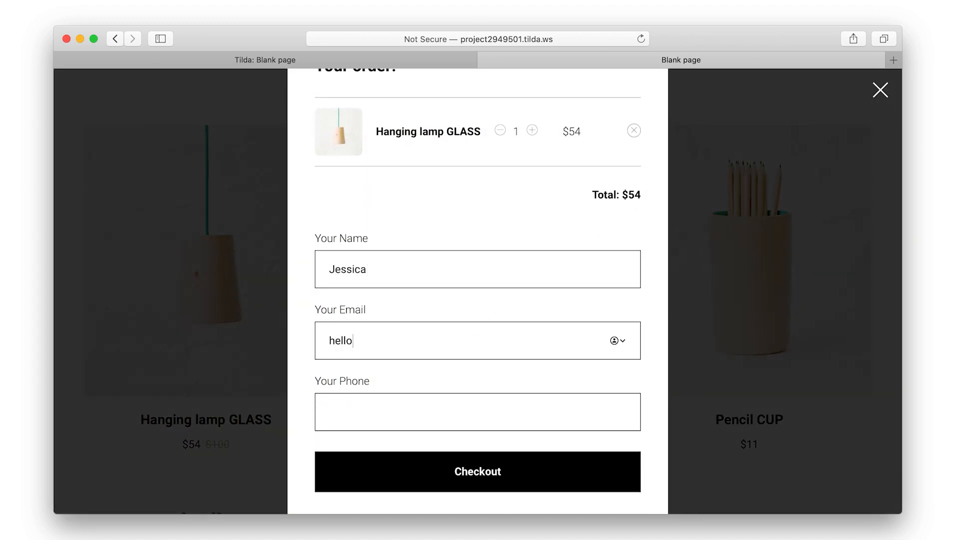
pyautogui.click(474, 396)
pyautogui.write('+1 234 567 89')
pyautogui.click(429, 471)
# Close the order confirmation and return to the editor, dismissing the publish message
pyautogui.click(880, 90)
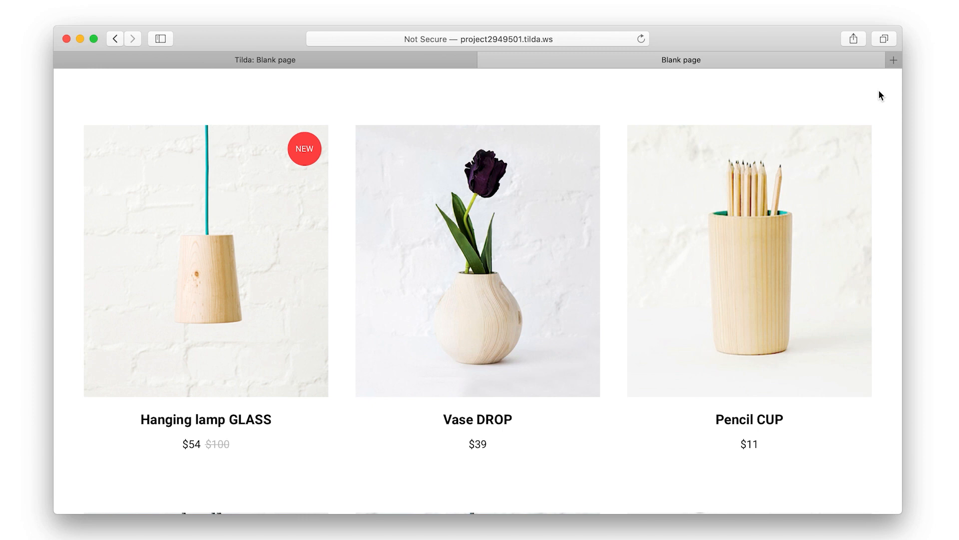
pyautogui.scroll(6, 861, 151)
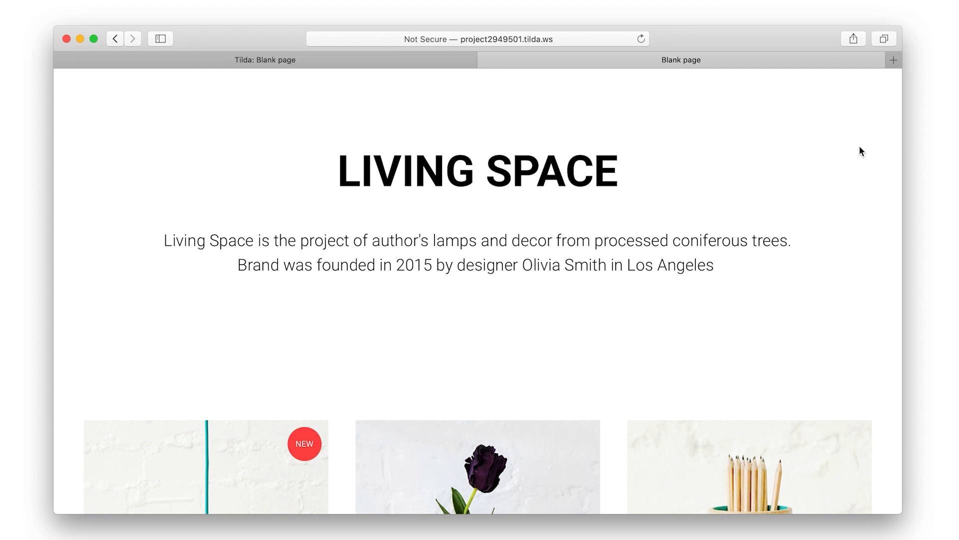
pyautogui.click(367, 59)
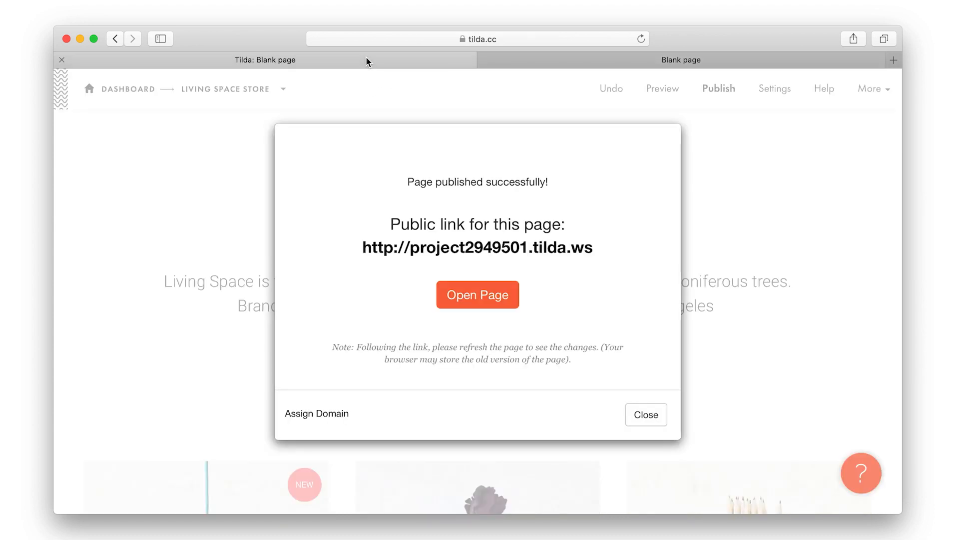
pyautogui.click(641, 411)
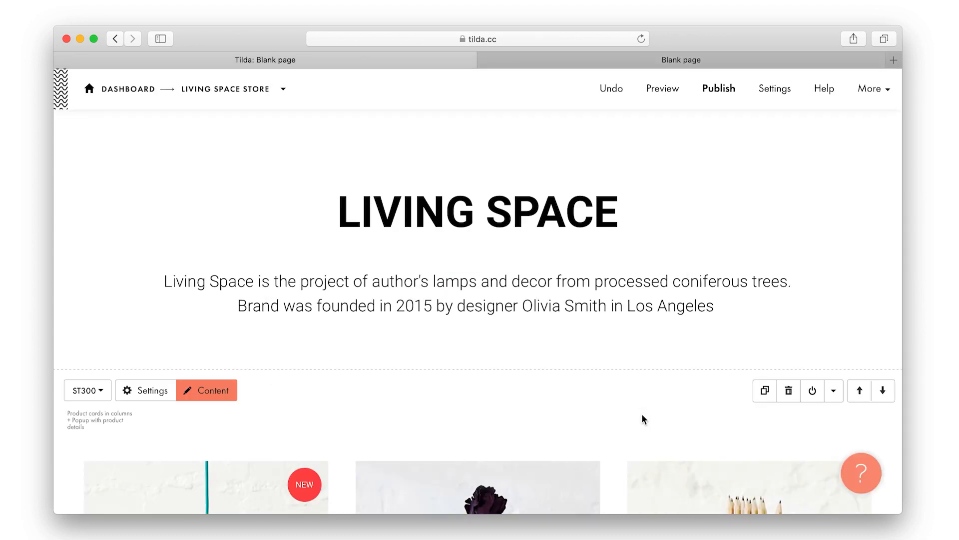
# Check the Hanging lamp GLASS order in the project's form leads, then return to the Living Space Store dashboard
pyautogui.click(243, 89)
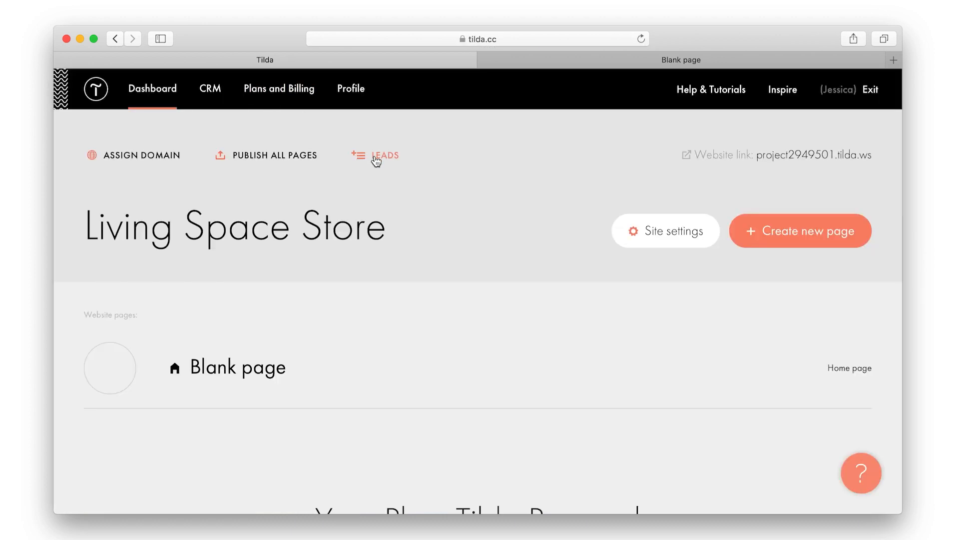
pyautogui.click(374, 156)
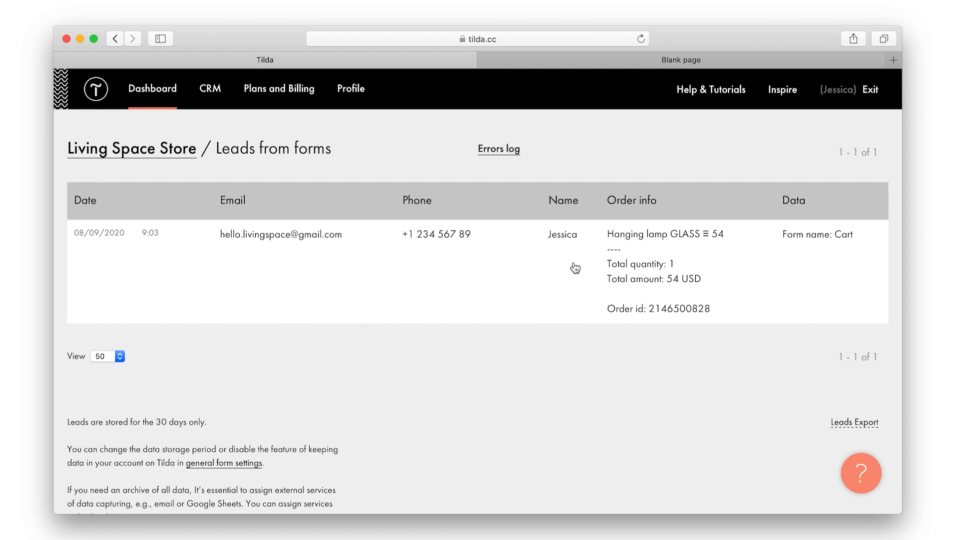
pyautogui.scroll(-3, 576, 269)
pyautogui.scroll(3, 576, 269)
pyautogui.click(169, 145)
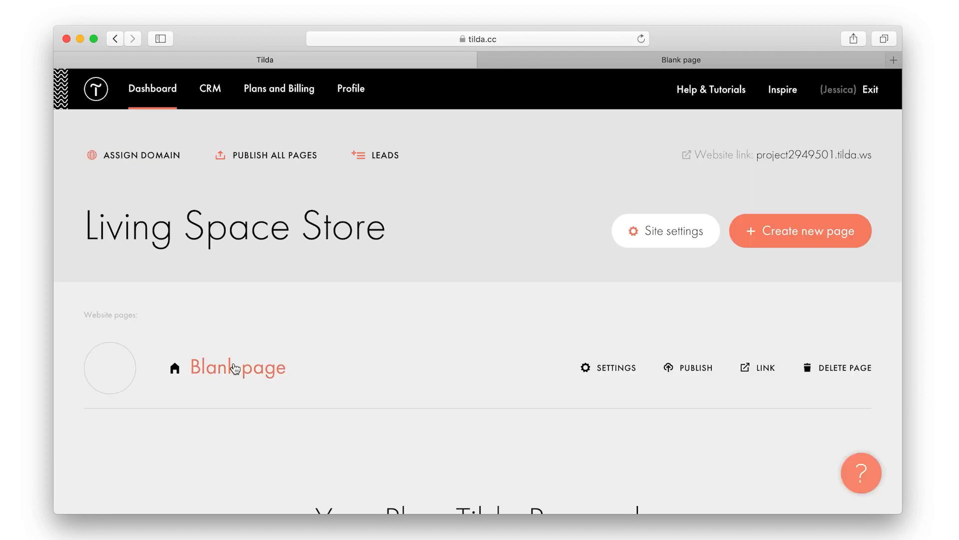
# Reopen the Blank page, scroll the product grid, then open Site Settings from the More menu
pyautogui.click(234, 368)
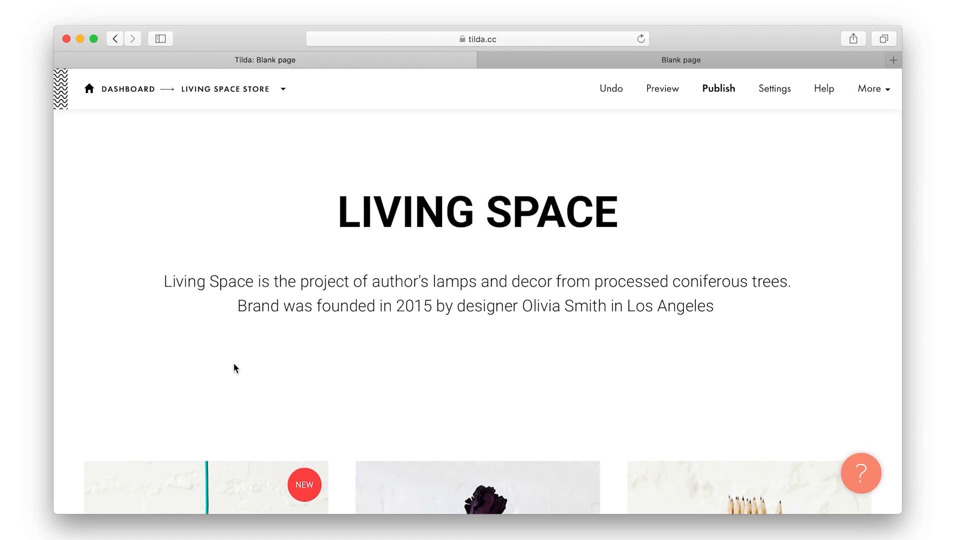
pyautogui.scroll(-6, 234, 364)
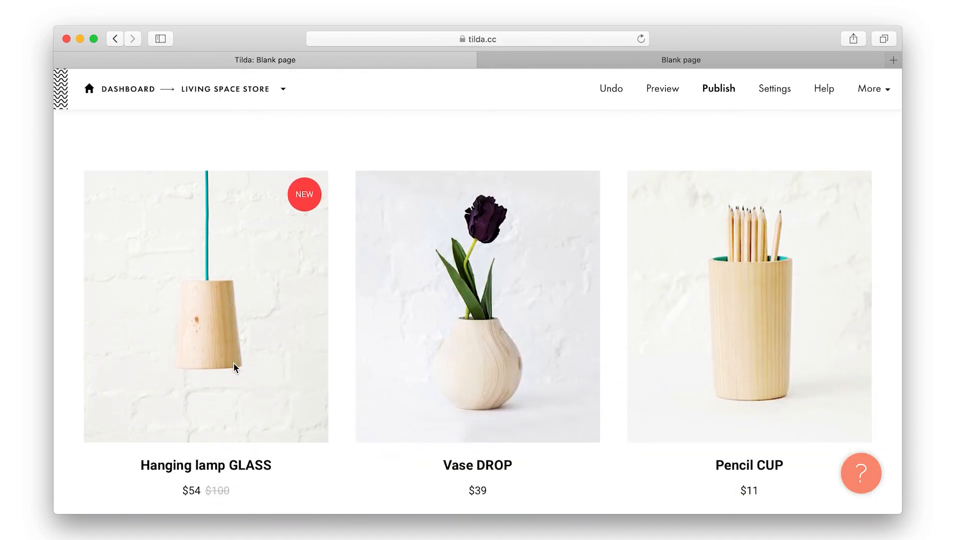
pyautogui.scroll(-3, 234, 365)
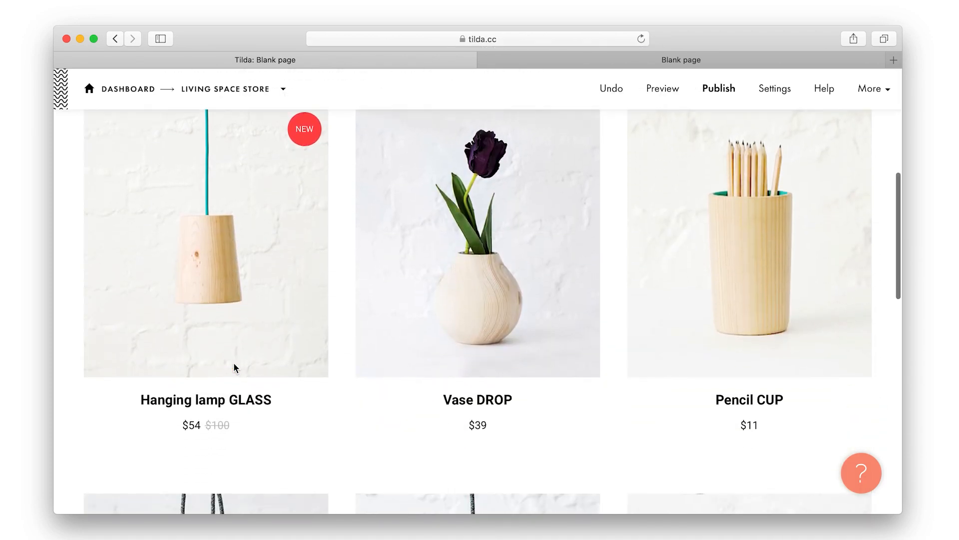
pyautogui.scroll(4, 233, 362)
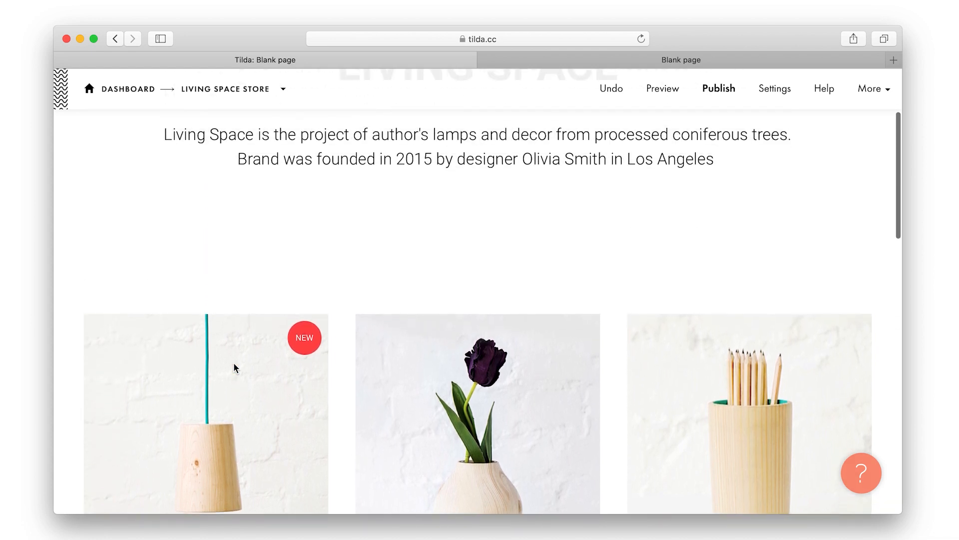
pyautogui.scroll(-4, 233, 362)
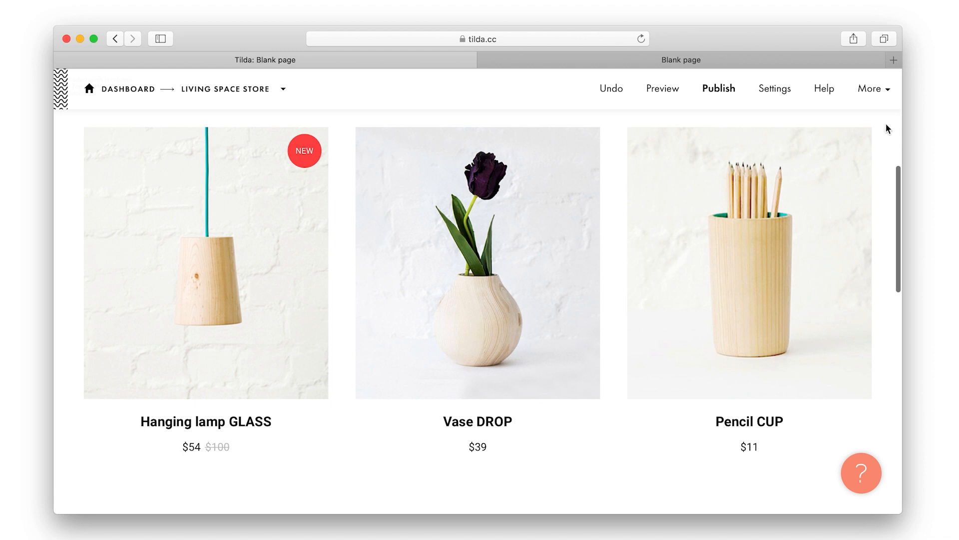
pyautogui.click(875, 102)
pyautogui.click(855, 126)
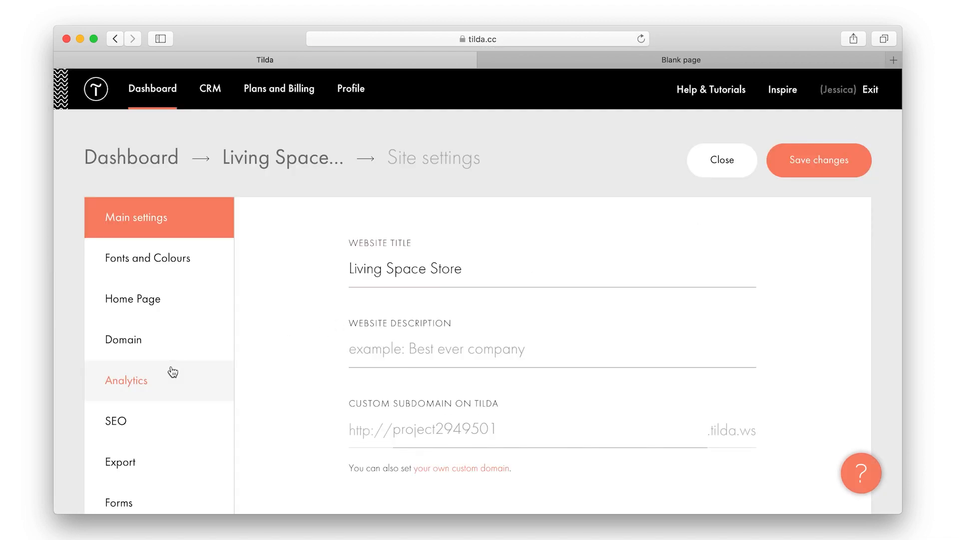
# In Payment systems, keep US Dollar as currency with the $ sign left of the price
pyautogui.scroll(-5, 199, 370)
pyautogui.click(171, 387)
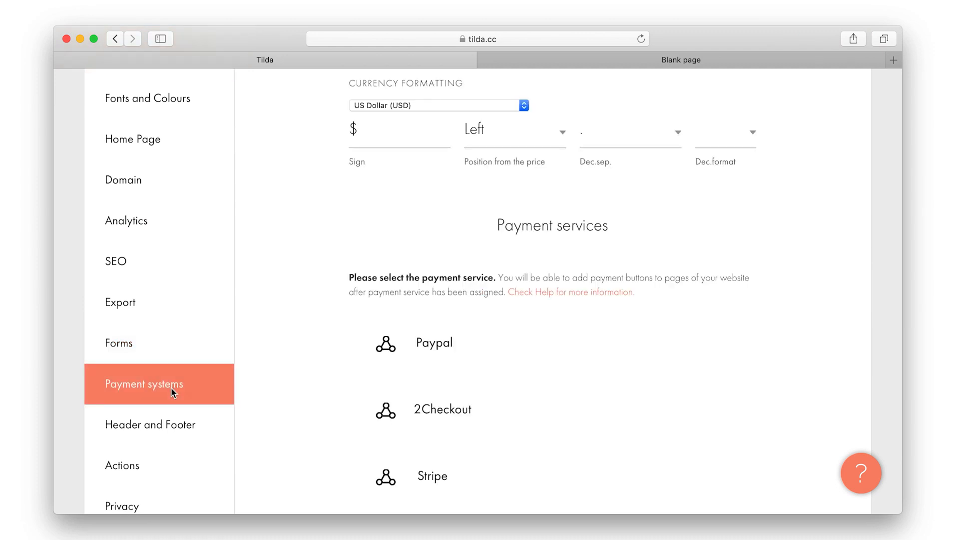
pyautogui.scroll(3, 337, 219)
pyautogui.click(384, 241)
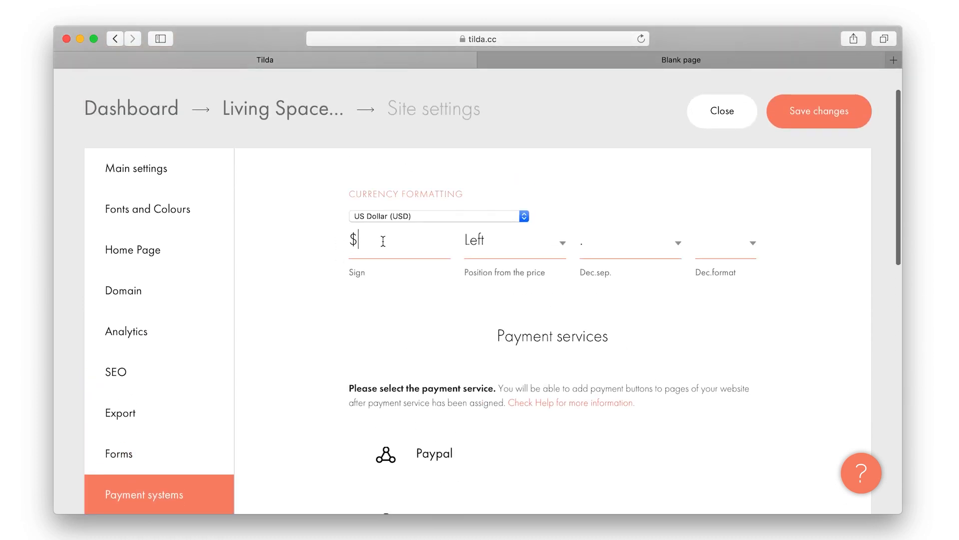
pyautogui.click(422, 213)
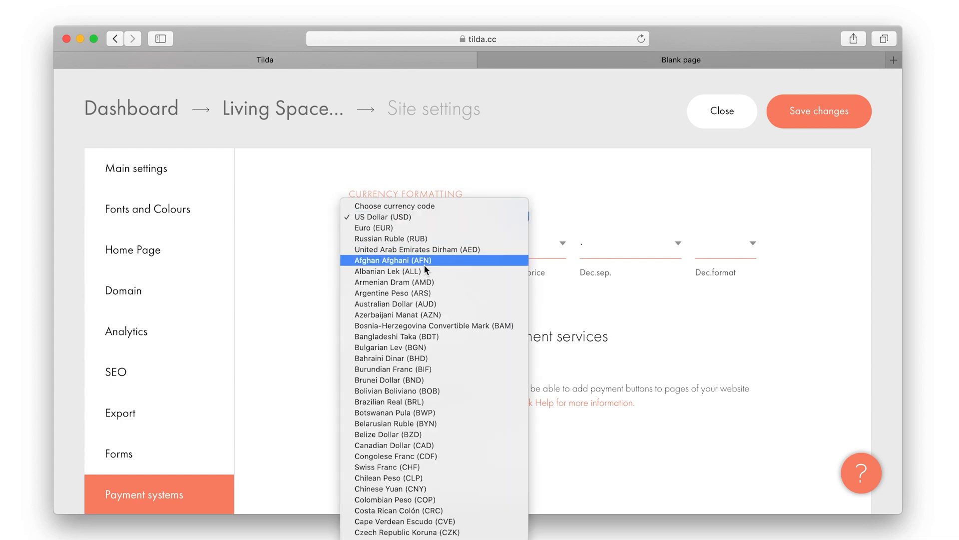
pyautogui.scroll(-10, 424, 265)
pyautogui.click(289, 278)
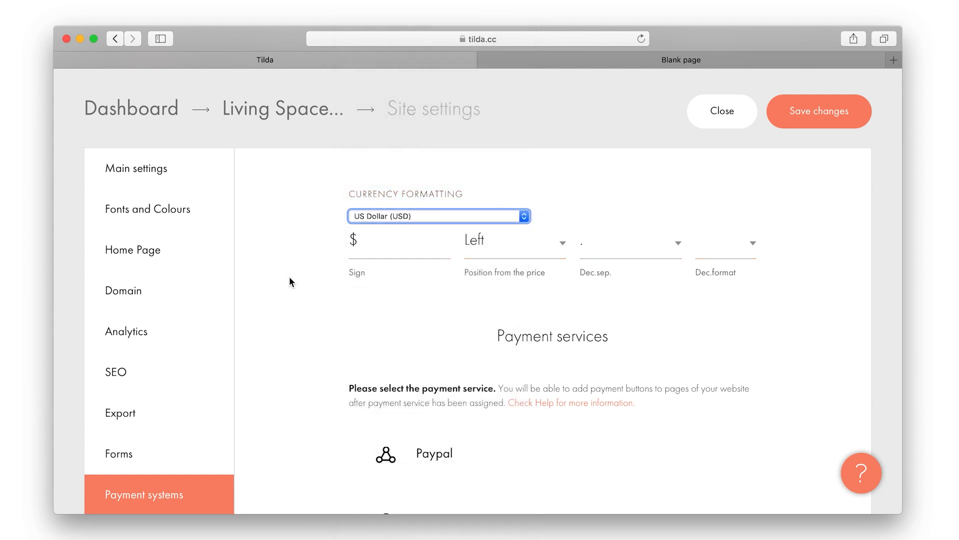
pyautogui.click(486, 253)
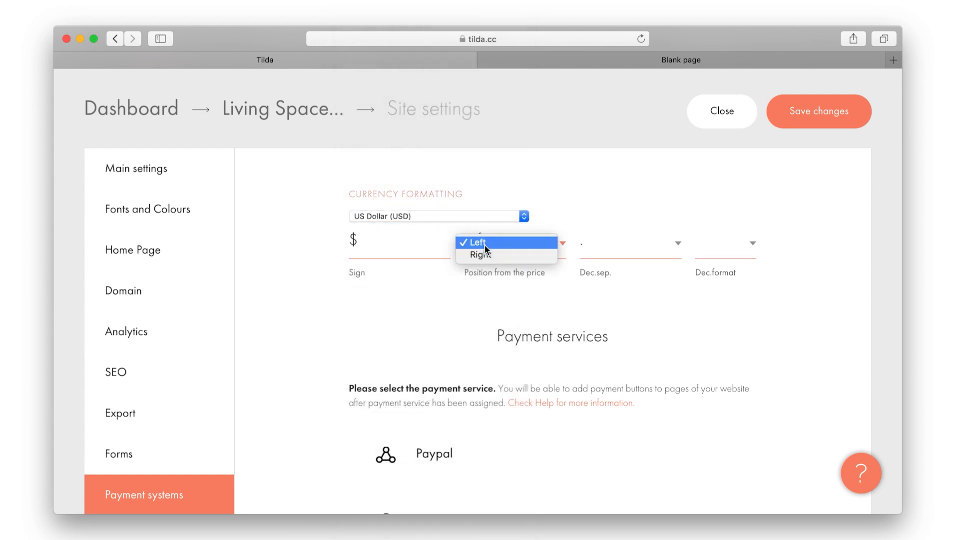
pyautogui.click(407, 310)
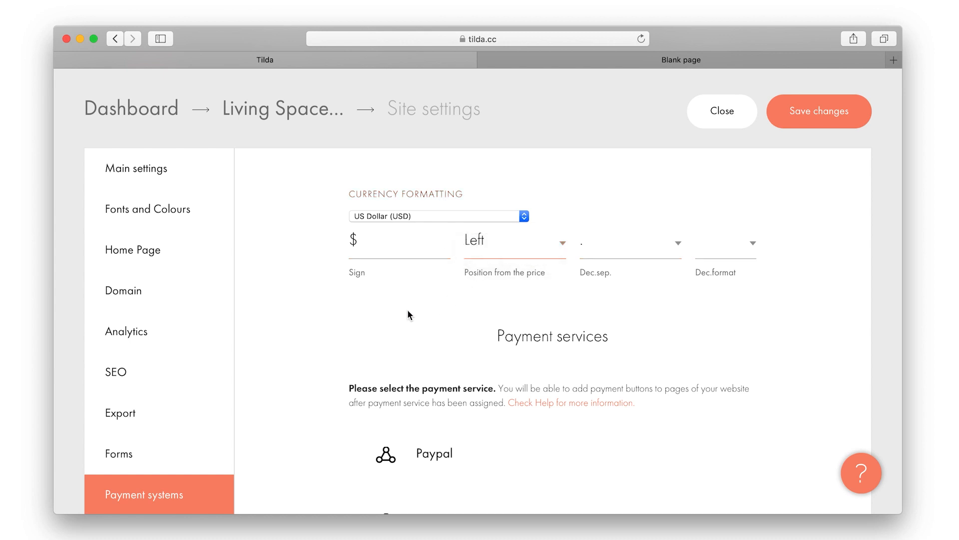
# Scroll to the Payment services list with Paypal, 2Checkout, Stripe, Cash on Delivery and Bank Transfer
pyautogui.scroll(-12, 408, 315)
pyautogui.scroll(10, 409, 315)
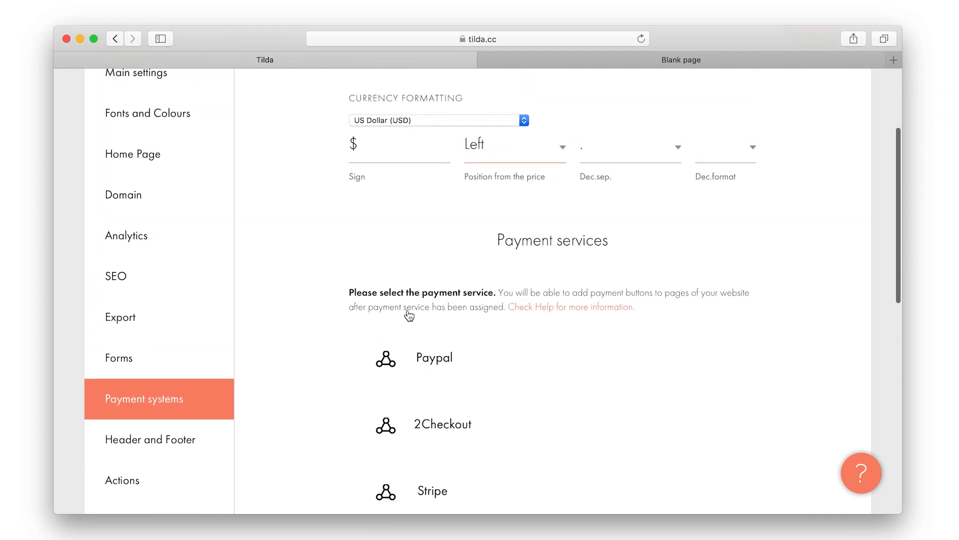
pyautogui.scroll(2, 409, 315)
pyautogui.scroll(-4, 409, 315)
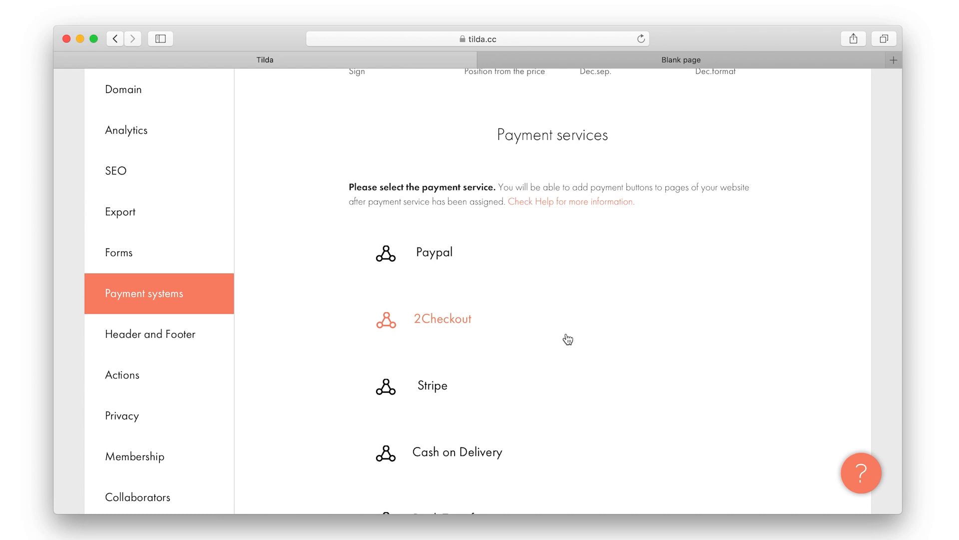
pyautogui.scroll(-5, 569, 339)
pyautogui.scroll(-3, 568, 339)
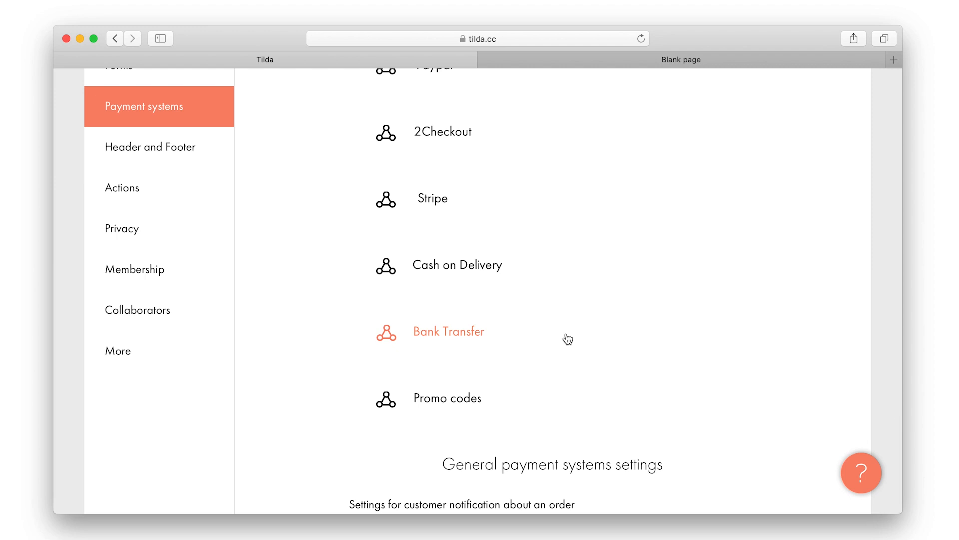
pyautogui.scroll(3, 568, 339)
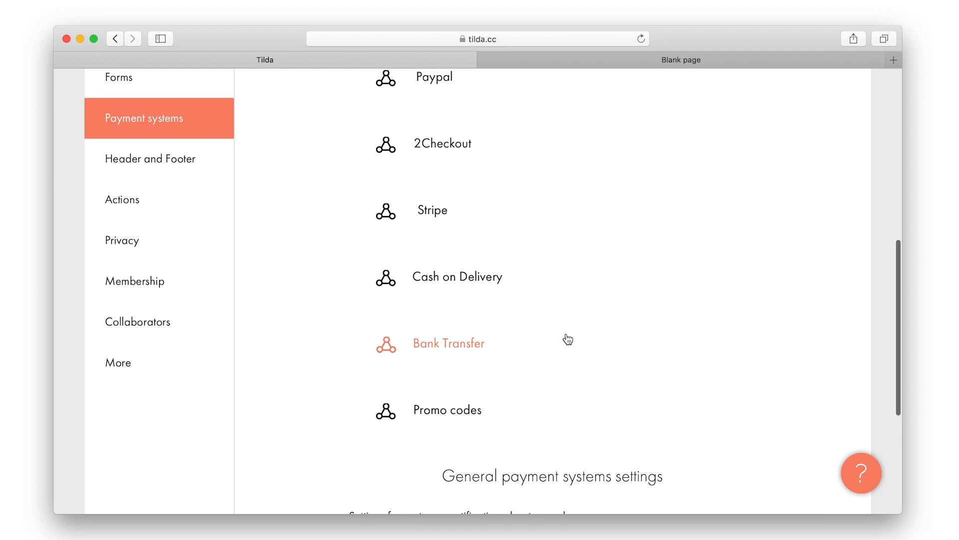
# Set up Cash on Delivery as a payment method
pyautogui.click(478, 340)
pyautogui.scroll(-7, 478, 346)
pyautogui.scroll(6, 487, 355)
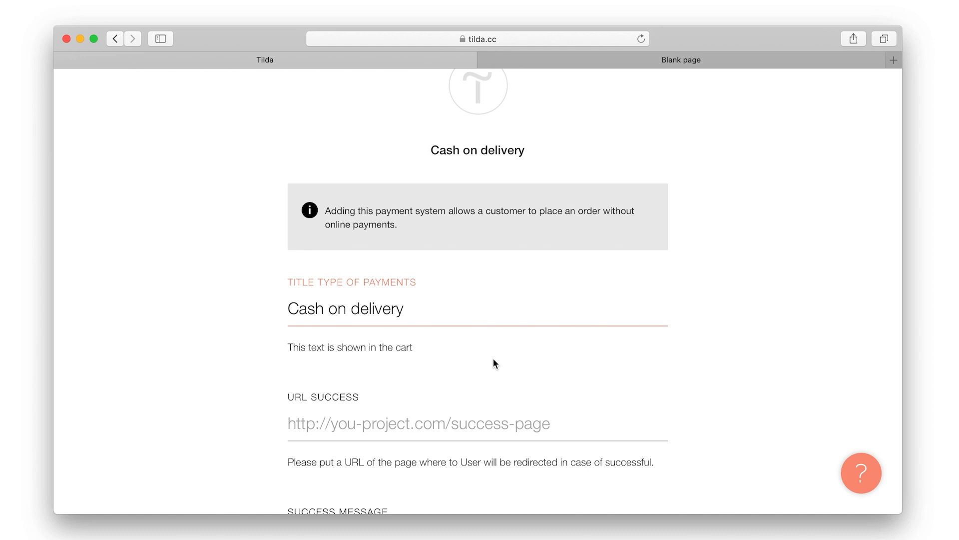
pyautogui.scroll(-2, 493, 358)
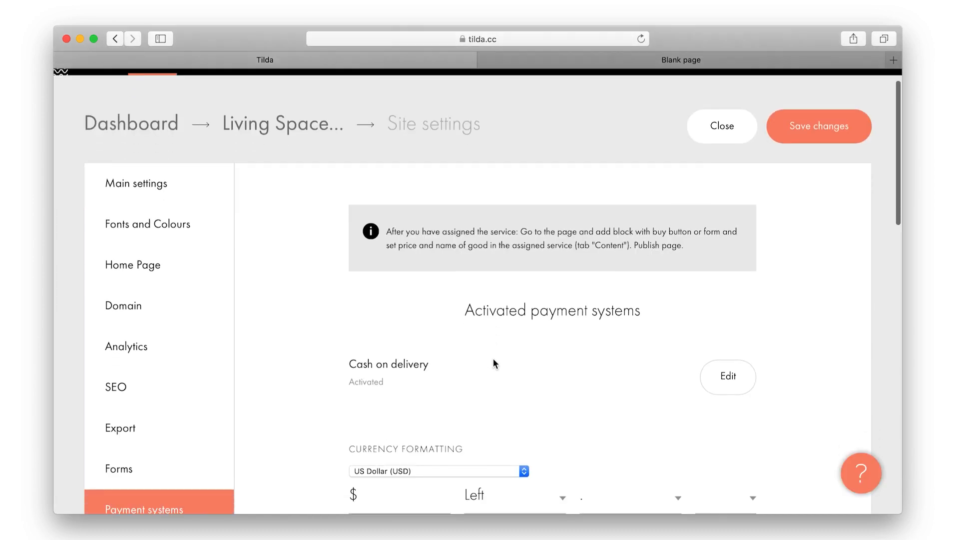
pyautogui.scroll(-10, 423, 382)
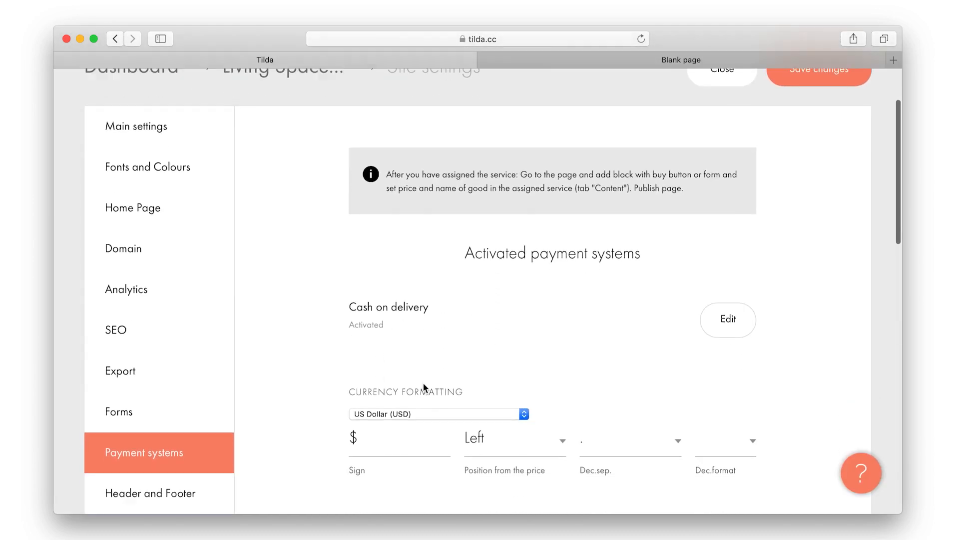
# Open the PayPal setup and enter the store's PayPal account email
pyautogui.click(429, 339)
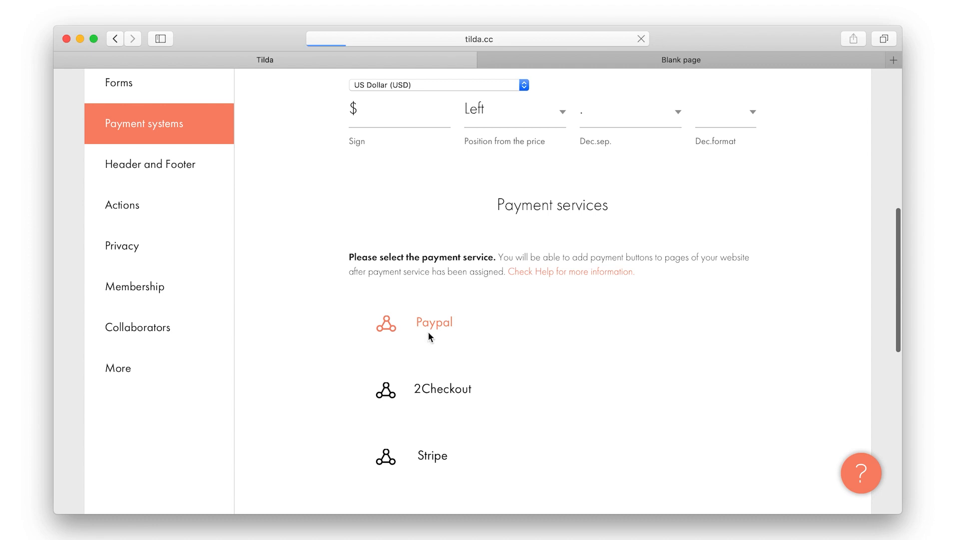
pyautogui.click(413, 363)
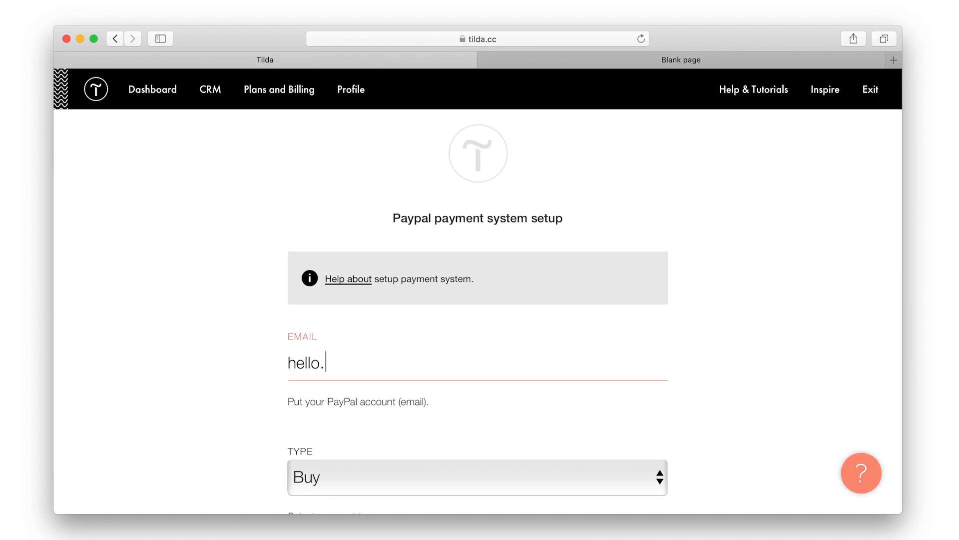
pyautogui.scroll(-15, 703, 397)
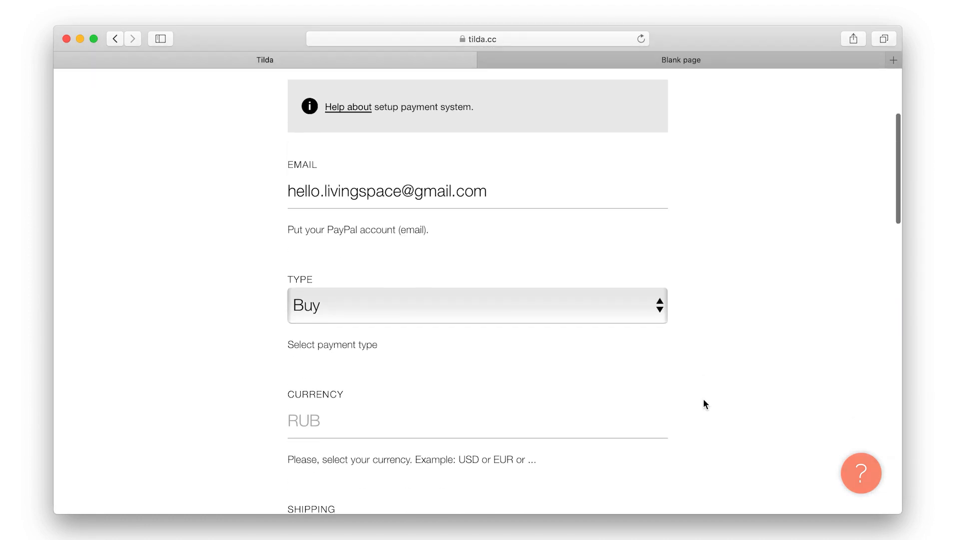
# Shorten the PayPal payment title to just 'PayPal' and add it as a payment system
pyautogui.click(552, 241)
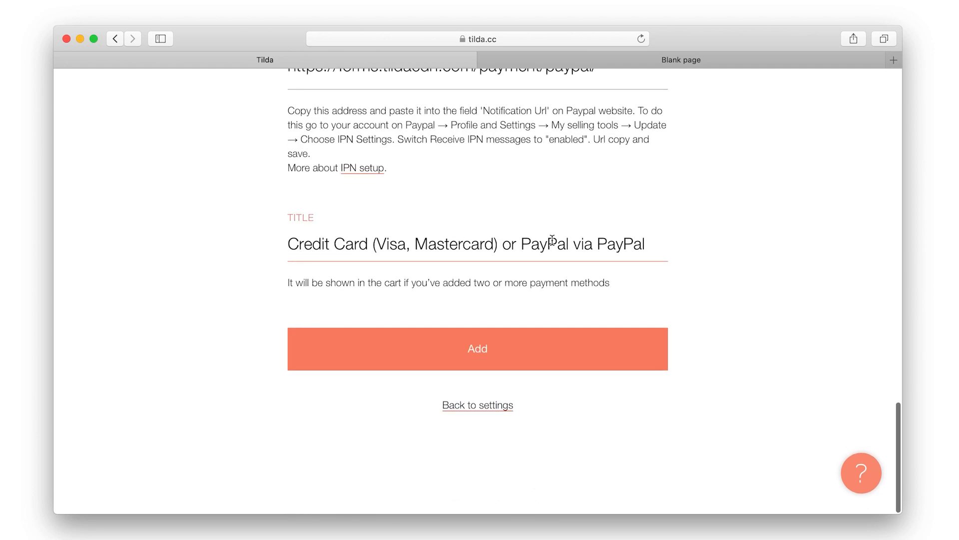
pyautogui.moveTo(596, 241); pyautogui.dragTo(268, 250)
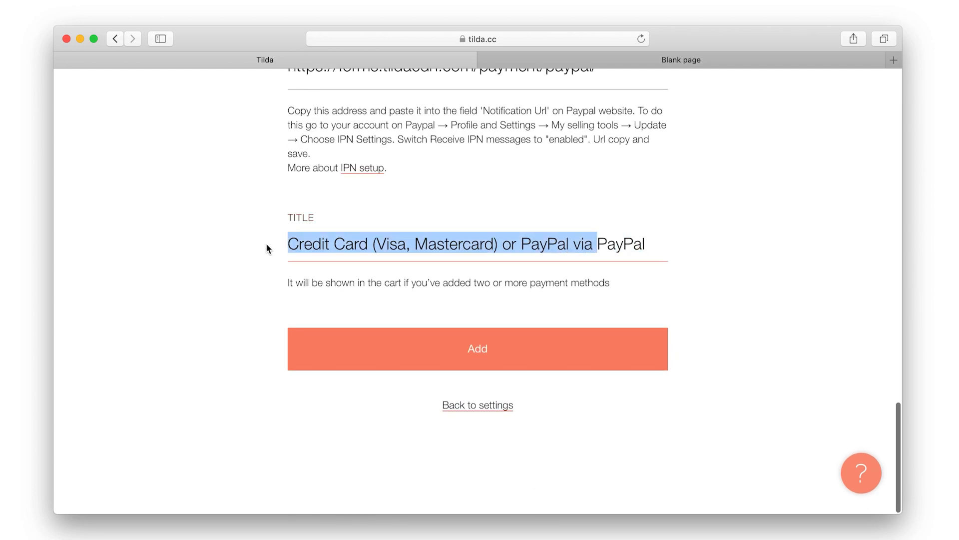
pyautogui.press('BackSpace')
pyautogui.doubleClick(307, 245)
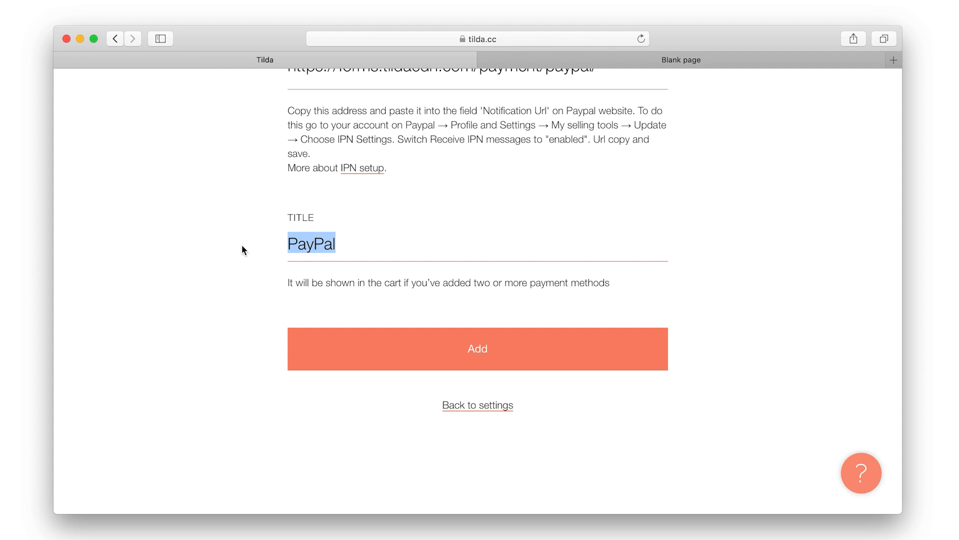
pyautogui.click(435, 345)
pyautogui.press('Return')
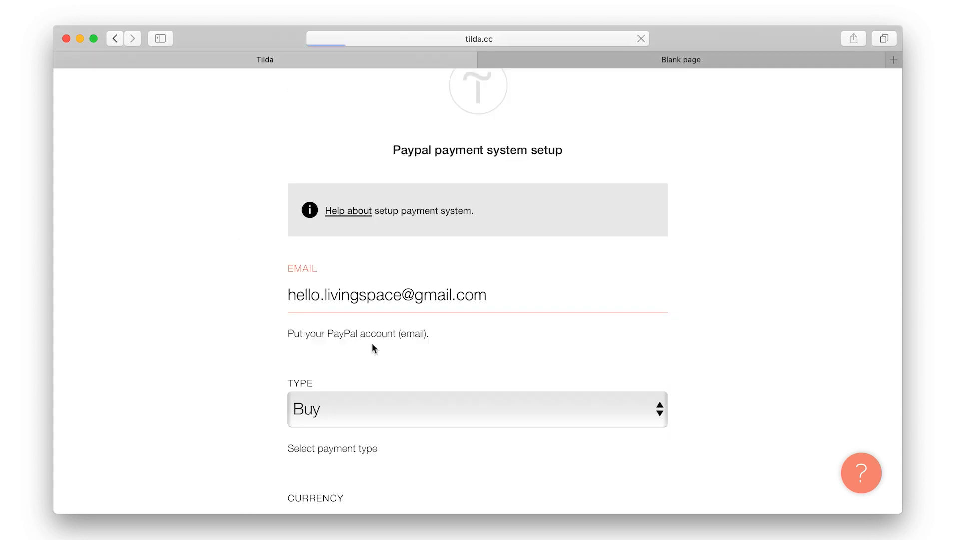
pyautogui.scroll(-3, 372, 343)
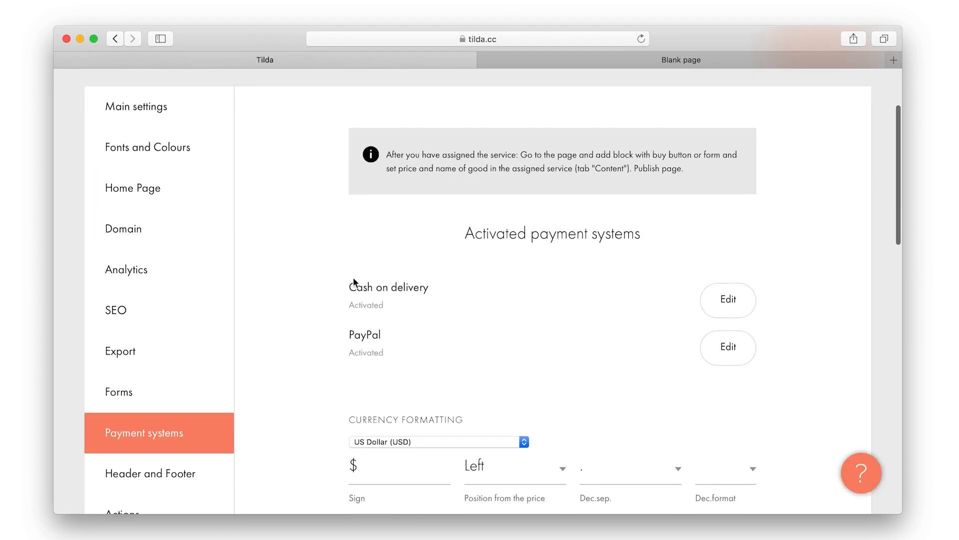
# Activate Stripe by entering its publishable key and adding it as a payment system
pyautogui.scroll(-10, 446, 325)
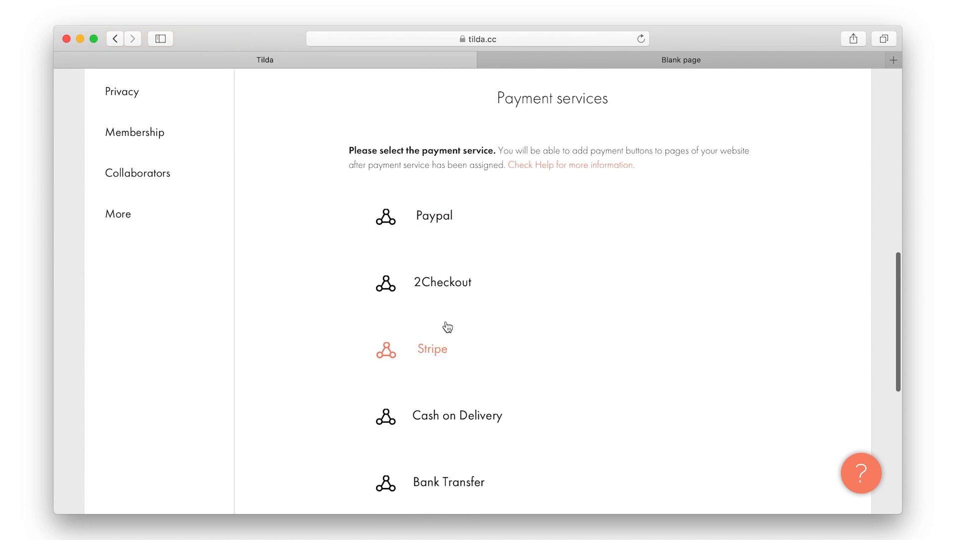
pyautogui.click(440, 310)
pyautogui.scroll(-4, 433, 314)
pyautogui.click(433, 302)
pyautogui.write('4242424242')
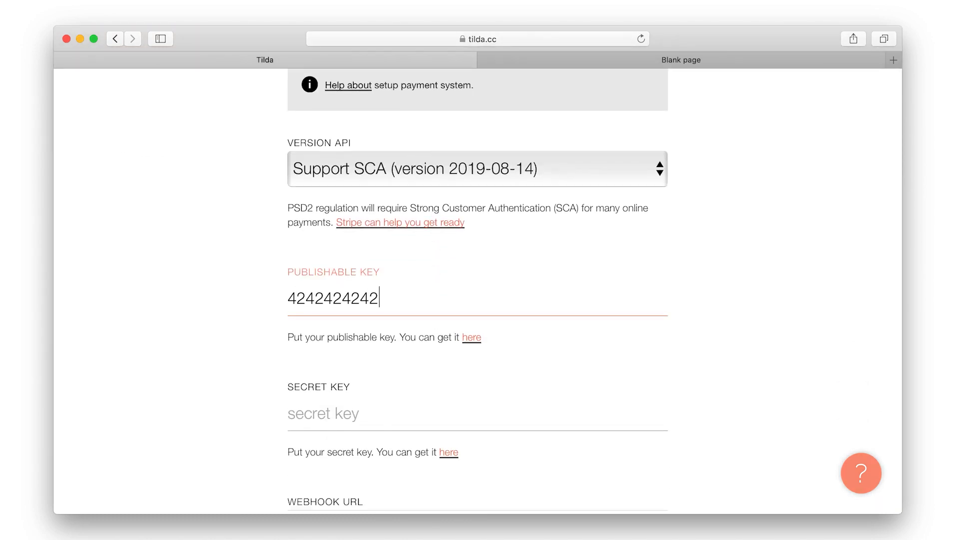
pyautogui.scroll(-15, 433, 313)
pyautogui.scroll(-5, 553, 334)
pyautogui.click(552, 334)
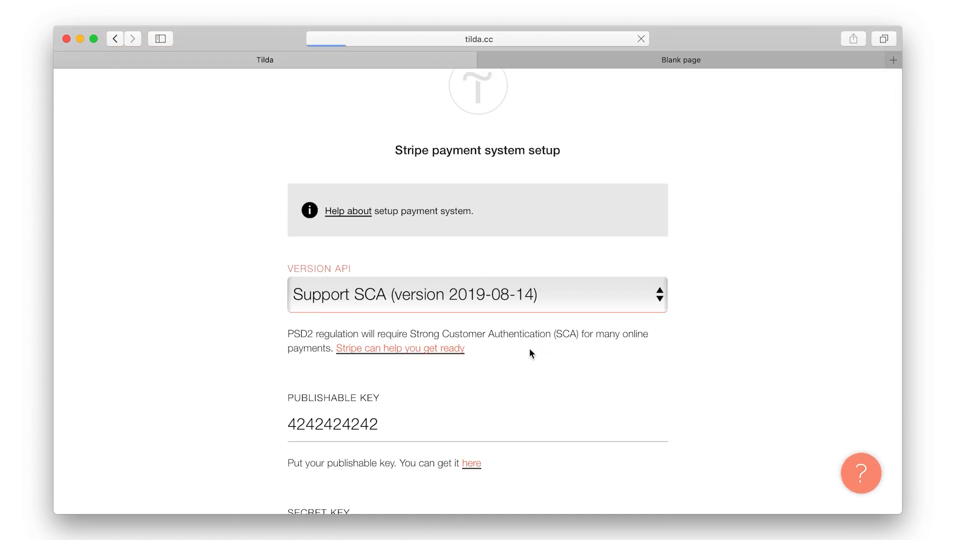
pyautogui.scroll(-2, 442, 320)
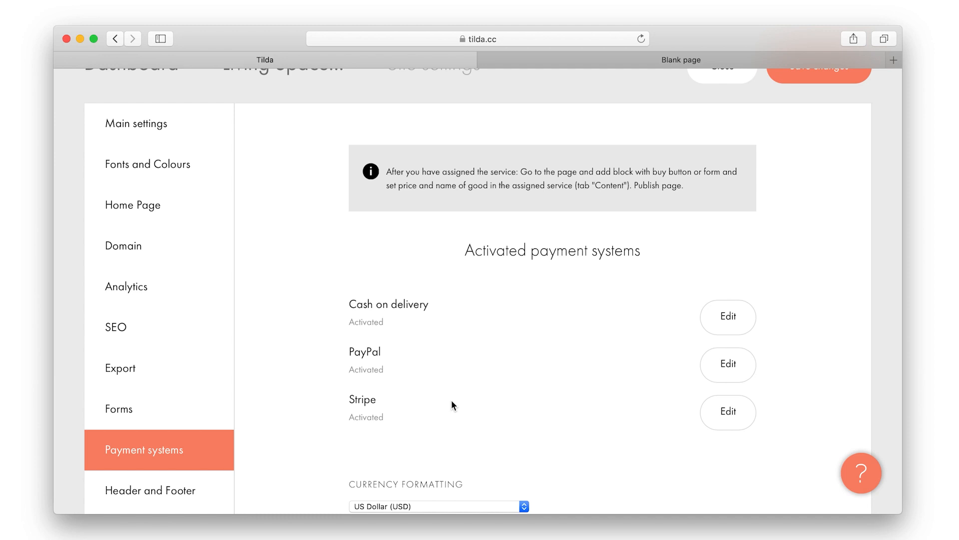
pyautogui.scroll(2, 451, 402)
# Save the payment settings, then republish the Blank store page and open it live
pyautogui.click(812, 170)
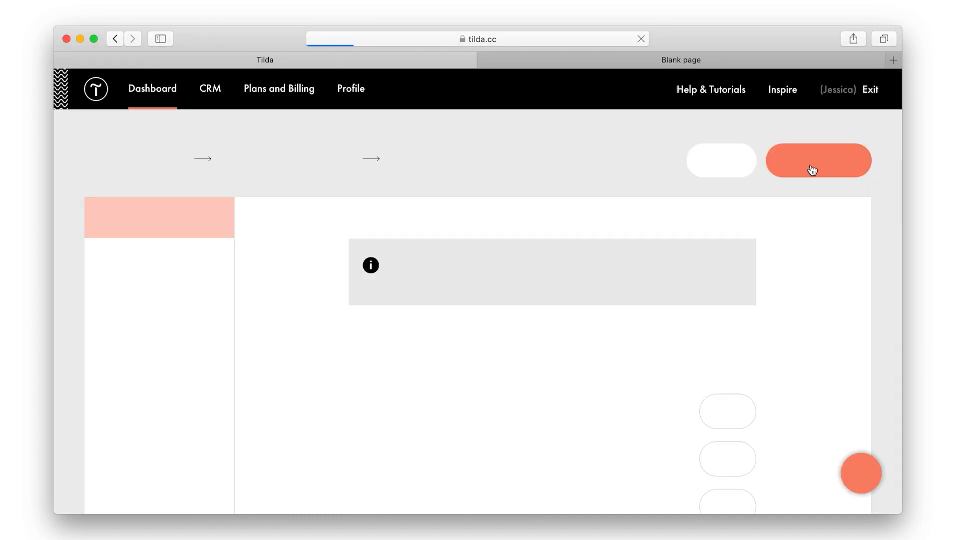
pyautogui.click(309, 169)
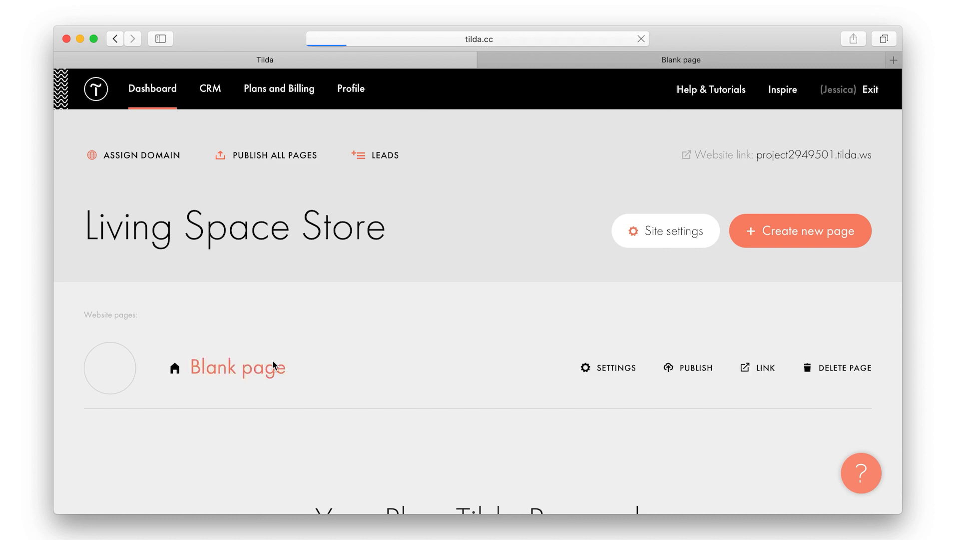
pyautogui.click(272, 364)
pyautogui.click(710, 88)
pyautogui.click(520, 332)
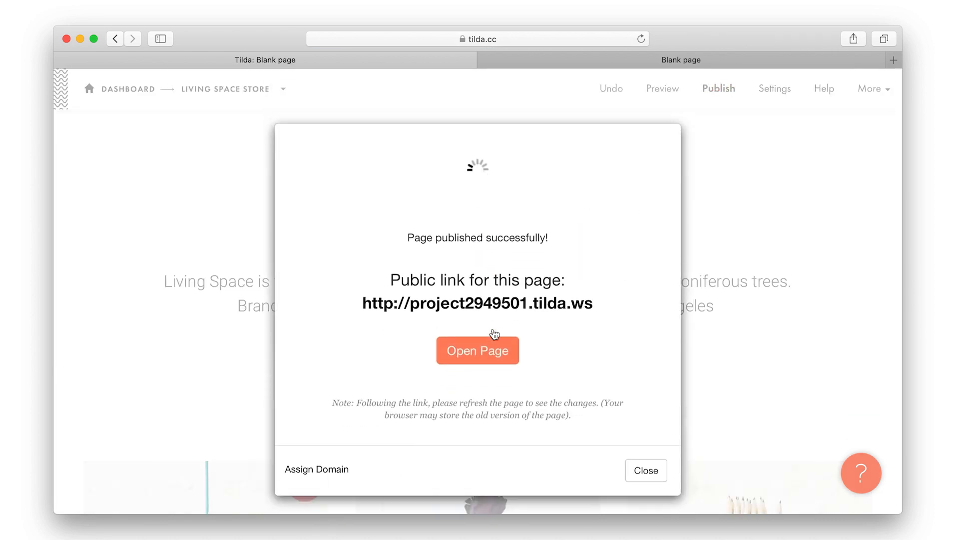
pyautogui.click(479, 295)
pyautogui.scroll(-6, 798, 291)
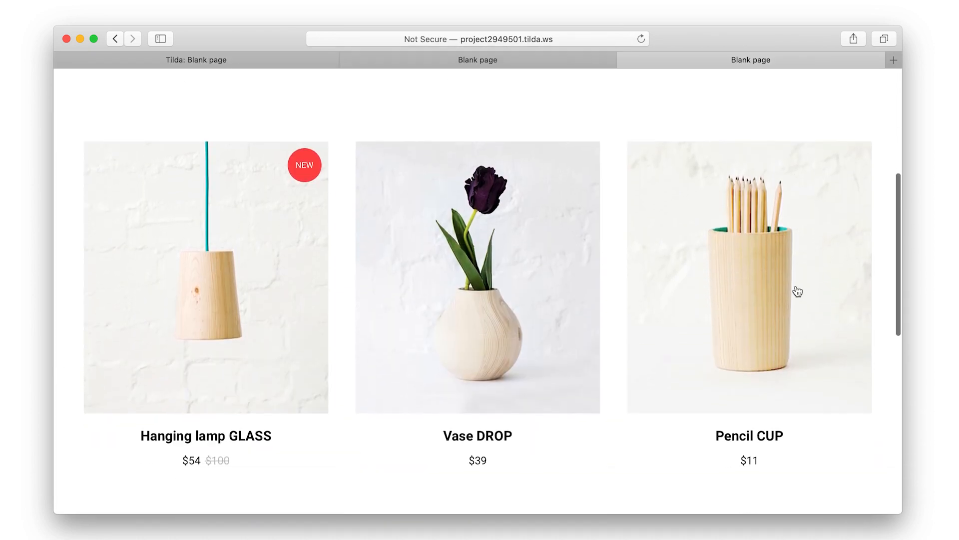
# Add Hanging lamp GLASS to the cart and try the Cash on delivery, PayPal and Stripe options
pyautogui.click(236, 209)
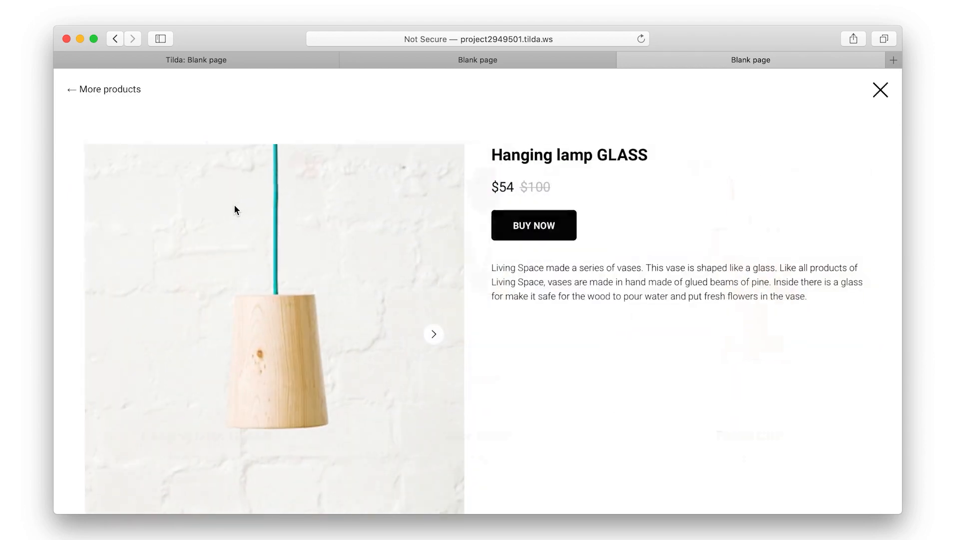
pyautogui.click(546, 229)
pyautogui.scroll(-5, 544, 227)
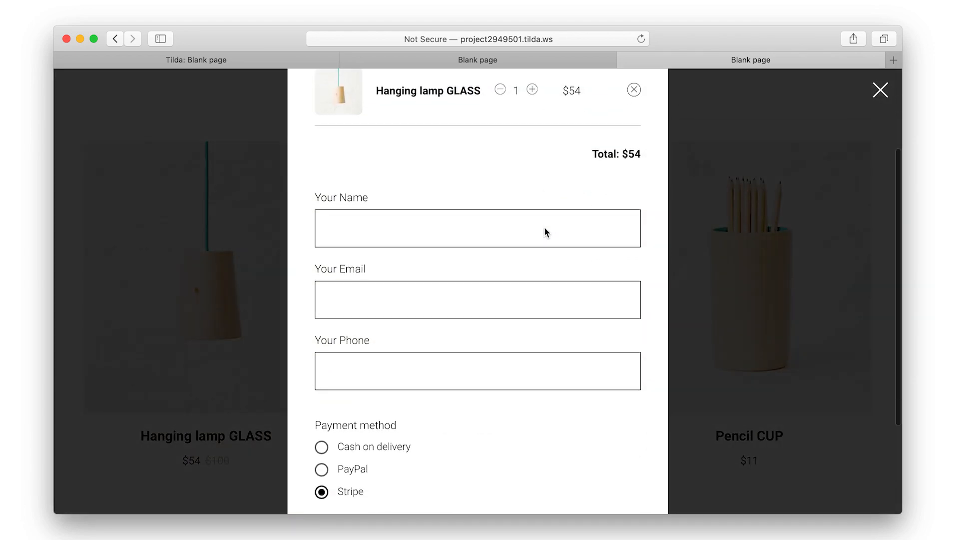
pyautogui.click(387, 313)
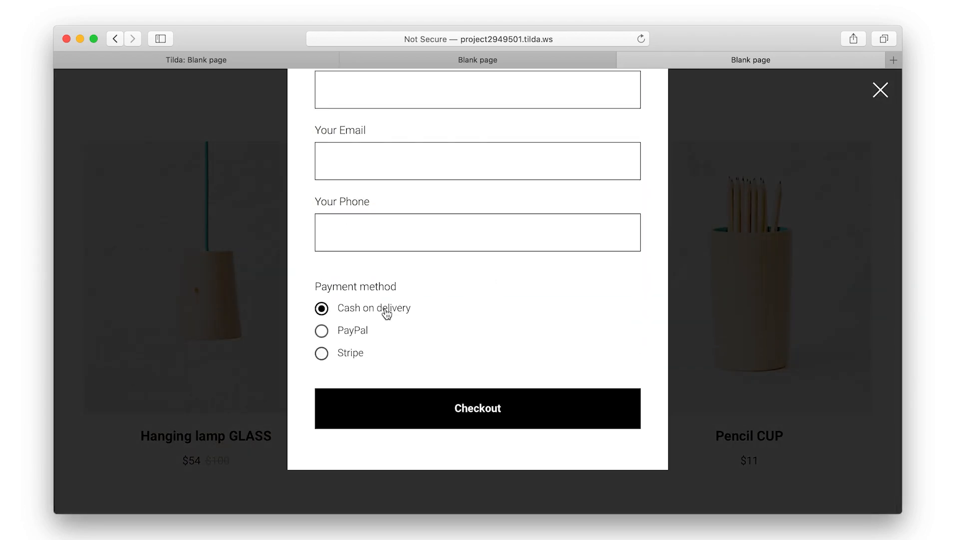
pyautogui.click(359, 331)
pyautogui.click(355, 357)
pyautogui.scroll(3, 396, 350)
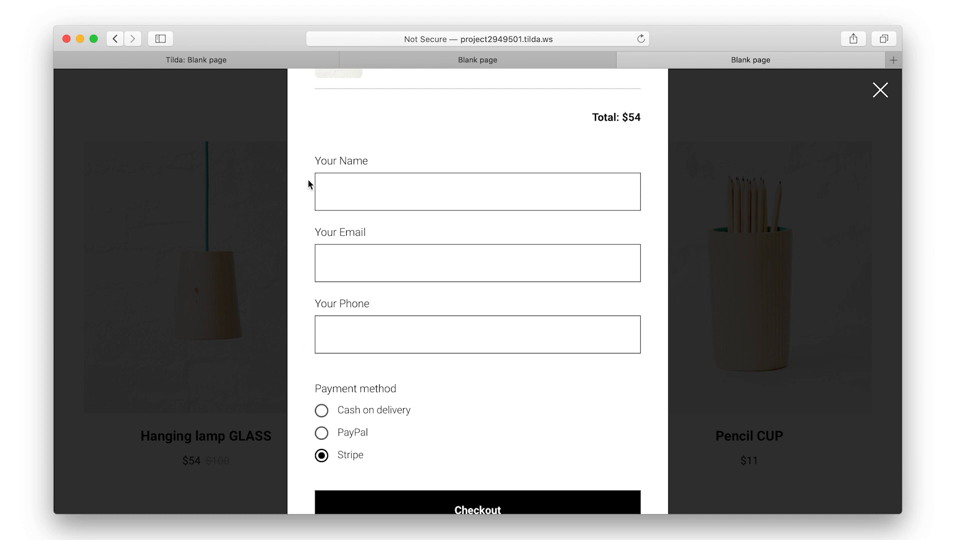
# Check the order form's email, phone and name fields, then close the form and live tabs
pyautogui.click(346, 266)
pyautogui.click(350, 333)
pyautogui.click(358, 194)
pyautogui.scroll(4, 310, 368)
pyautogui.click(881, 89)
pyautogui.click(625, 59)
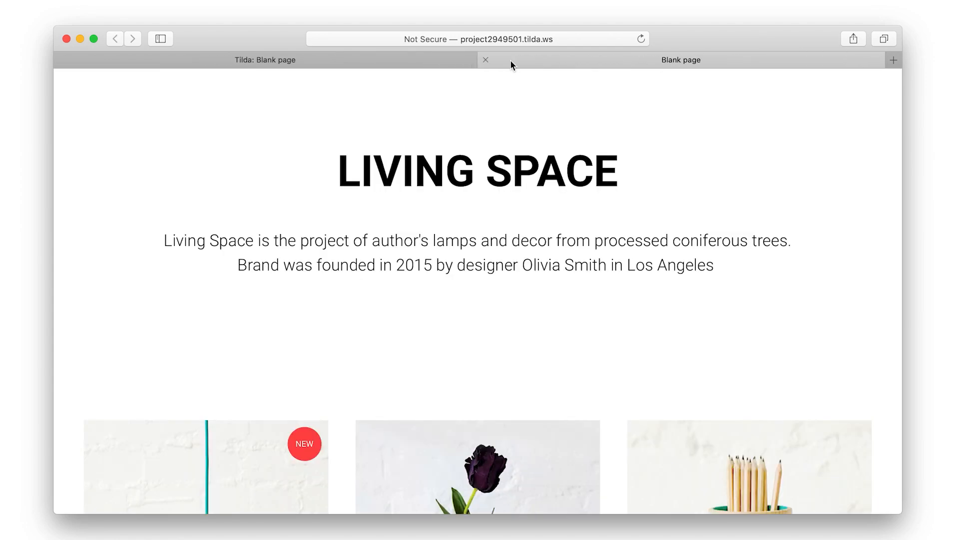
pyautogui.click(489, 59)
# Open the cart block's content settings and expand its form input fields
pyautogui.click(647, 376)
pyautogui.scroll(-15, 652, 391)
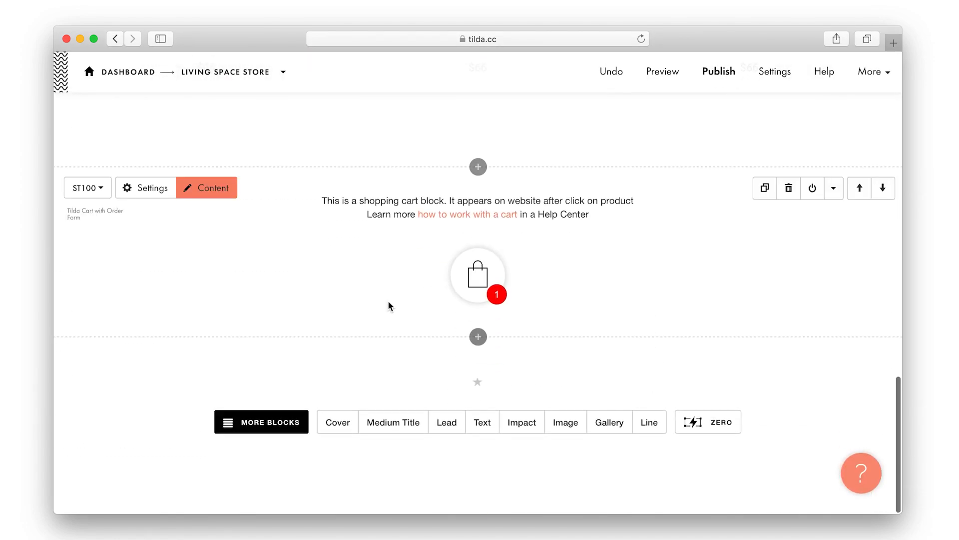
pyautogui.click(213, 188)
pyautogui.scroll(-2, 259, 323)
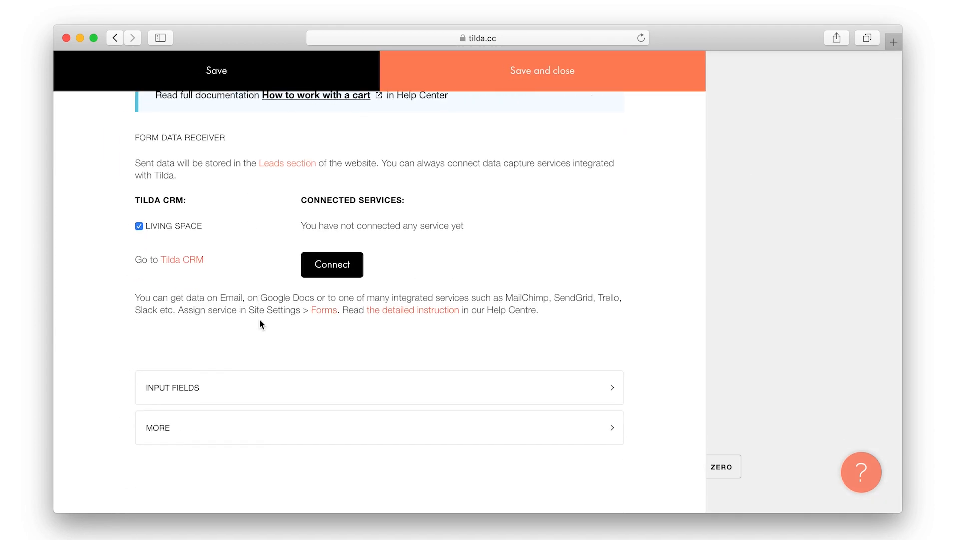
pyautogui.click(234, 389)
pyautogui.scroll(-10, 235, 390)
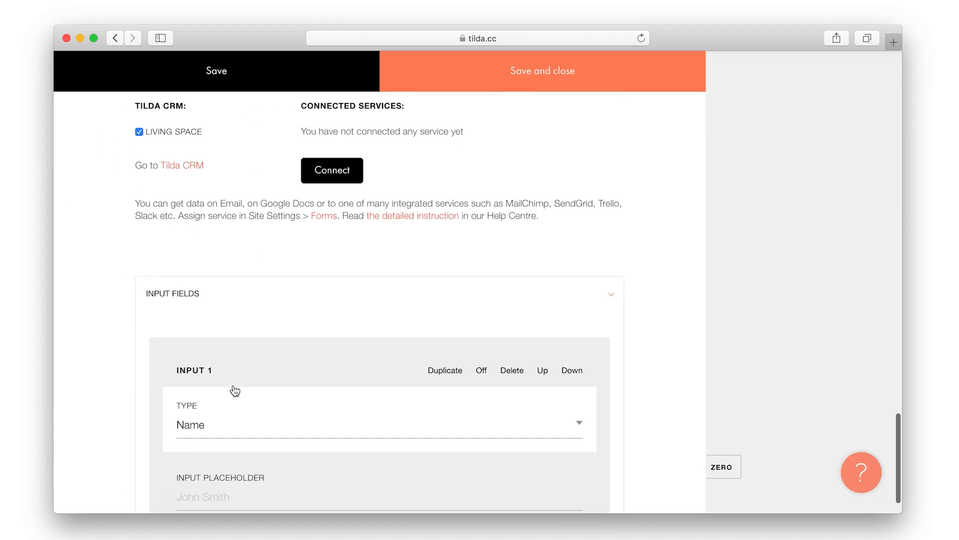
pyautogui.scroll(-3, 235, 390)
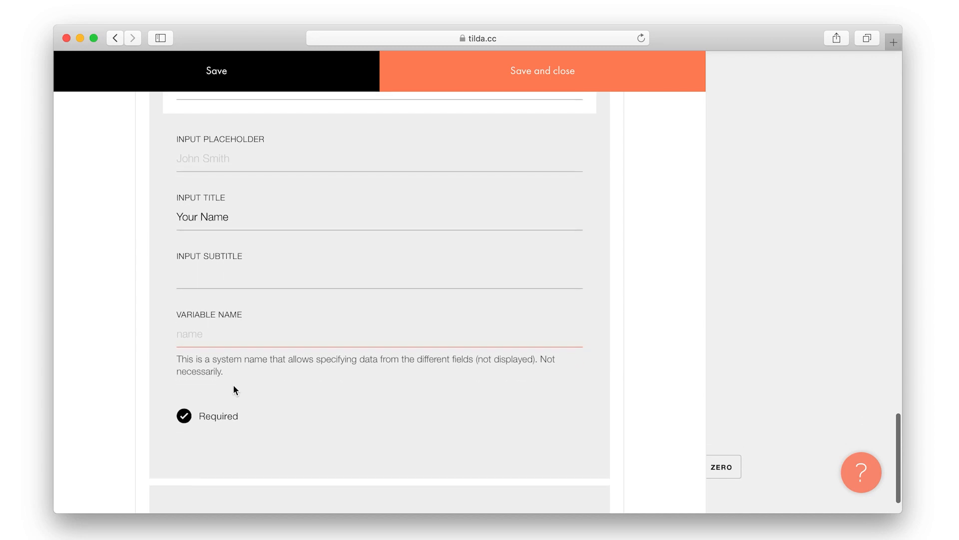
pyautogui.scroll(5, 234, 389)
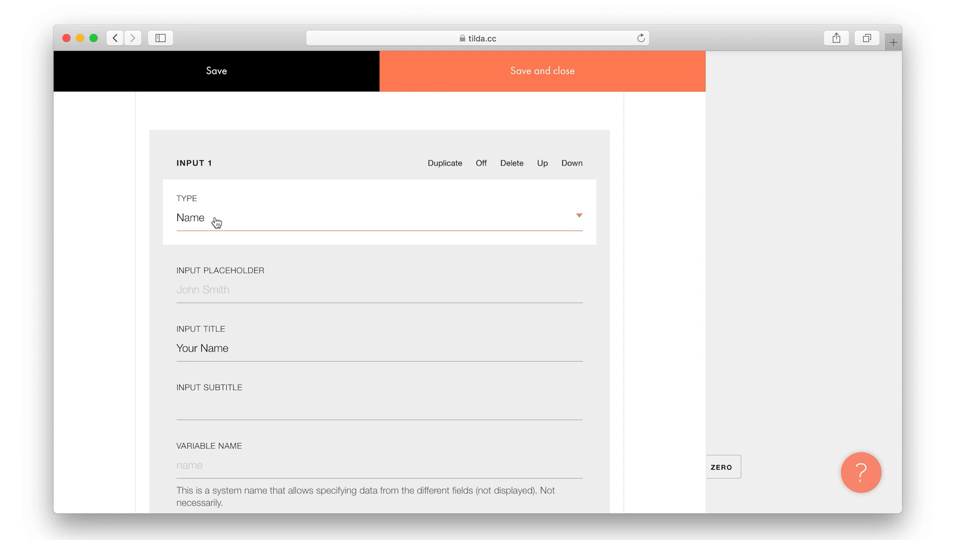
pyautogui.scroll(-15, 265, 220)
pyautogui.scroll(-14, 217, 222)
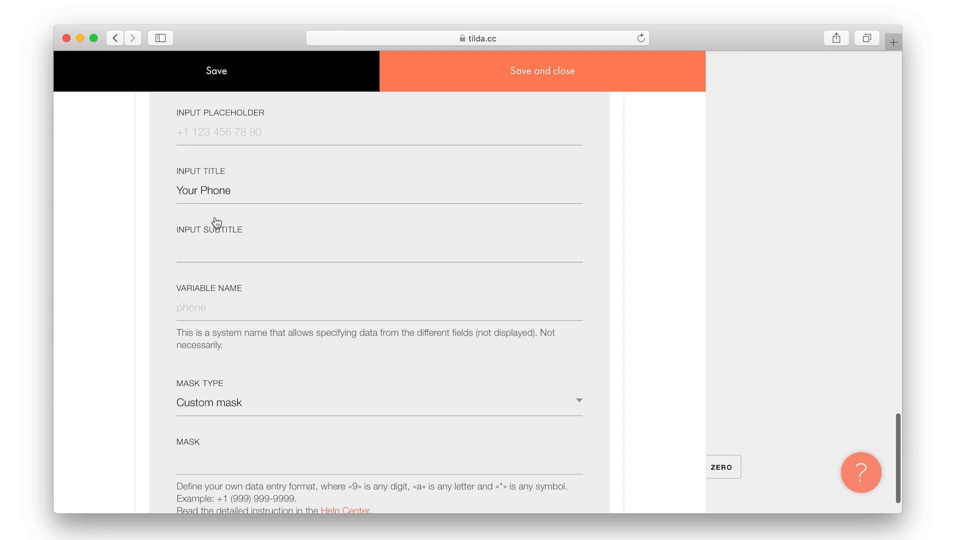
# Add a new Delivery variants field to the cart form titled 'Delivery'
pyautogui.click(290, 377)
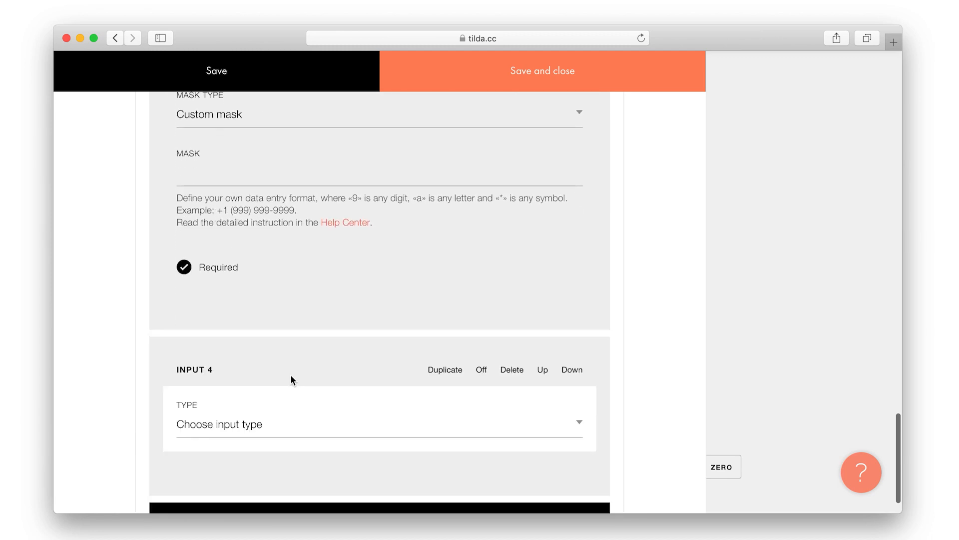
pyautogui.scroll(-2, 275, 350)
pyautogui.click(259, 331)
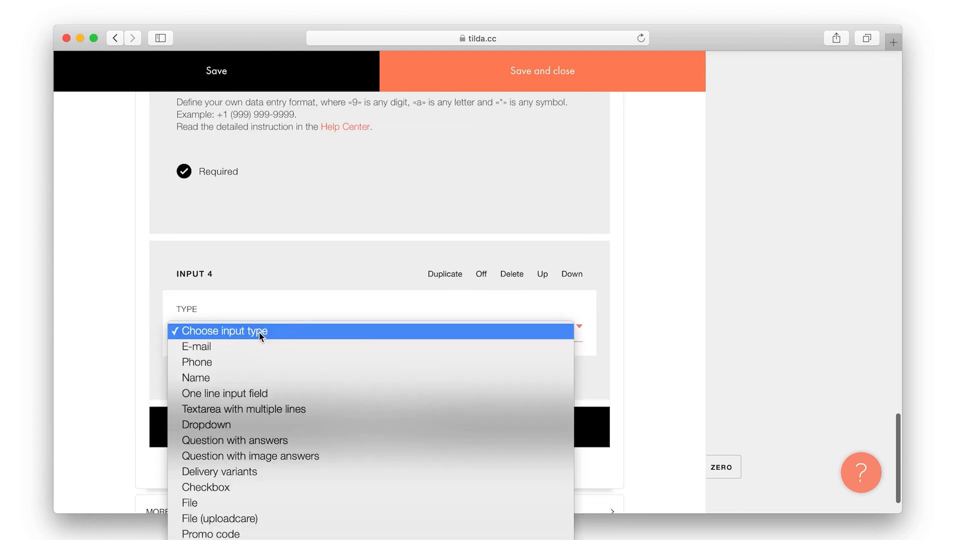
pyautogui.click(257, 471)
pyautogui.click(234, 400)
pyautogui.write('Delivery')
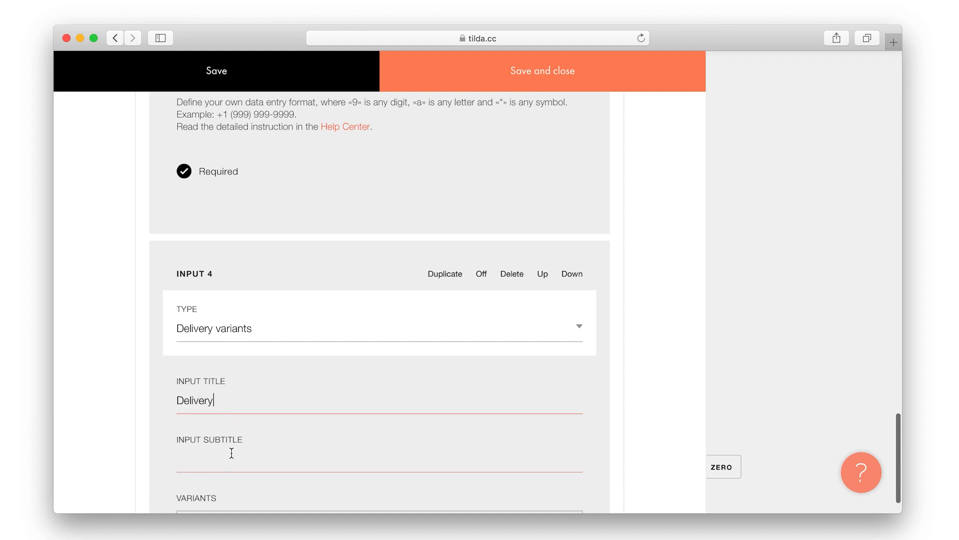
pyautogui.scroll(-2, 227, 480)
# List 'Self-delivery' and 'Courier delivery – $10=+10' as options, then save and close
pyautogui.click(224, 472)
pyautogui.write('Self-delivery')
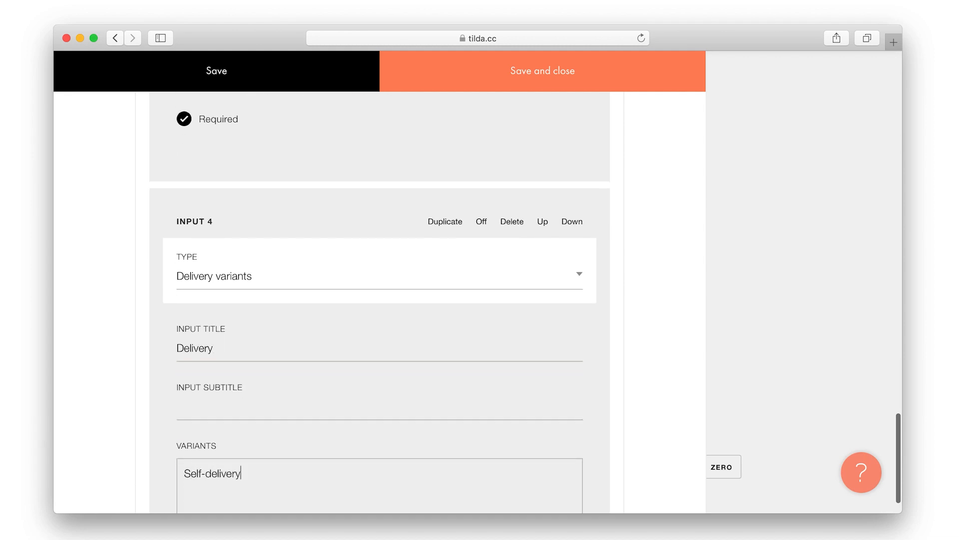
pyautogui.press('Return')
pyautogui.write('Courier delivery – $10')
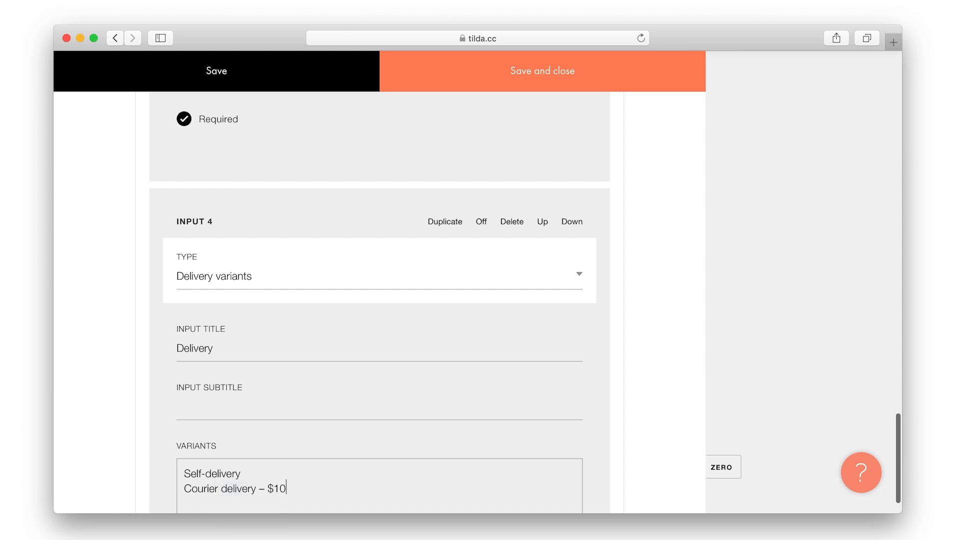
pyautogui.write('=+10')
pyautogui.scroll(-3, 309, 428)
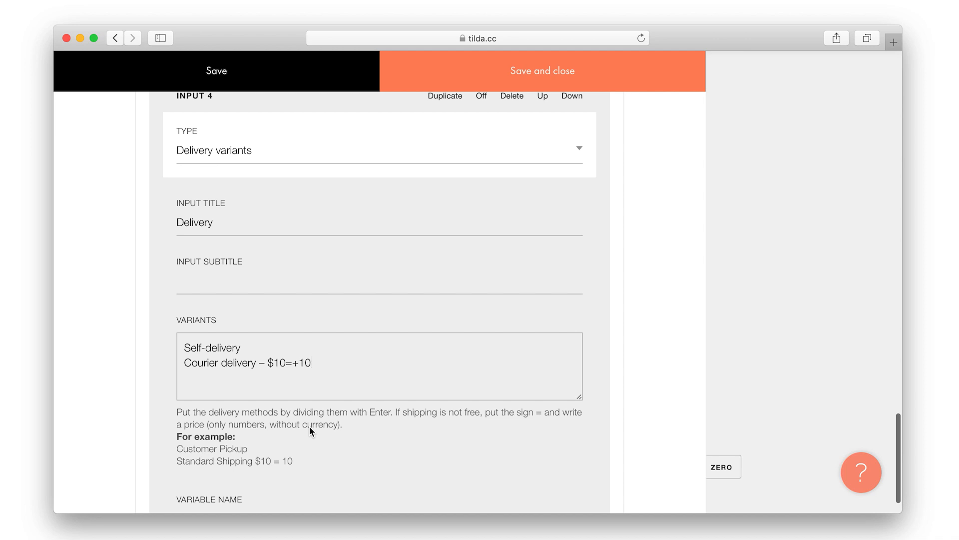
pyautogui.click(542, 73)
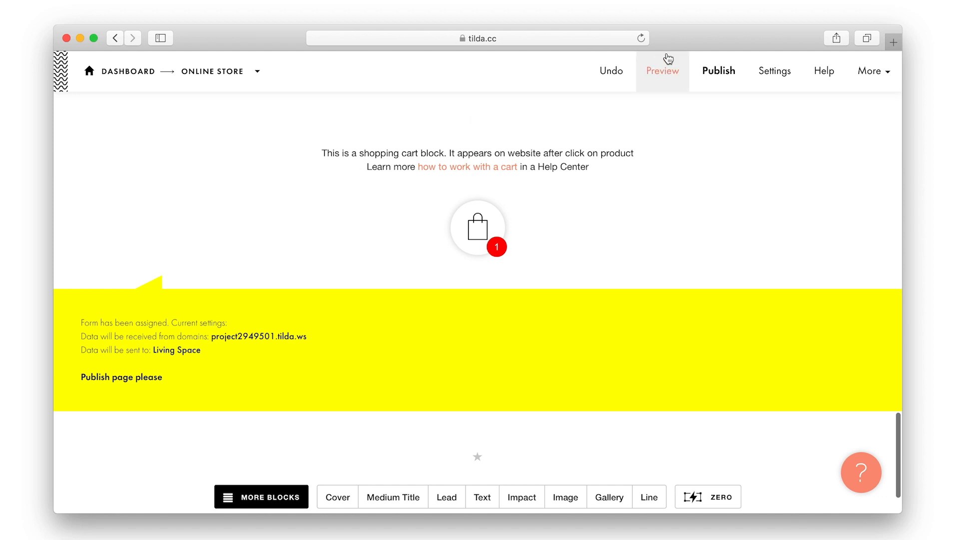
# Publish, order Vase DROP live, and switch from Self-delivery to Courier delivery to see the $49 total
pyautogui.click(721, 74)
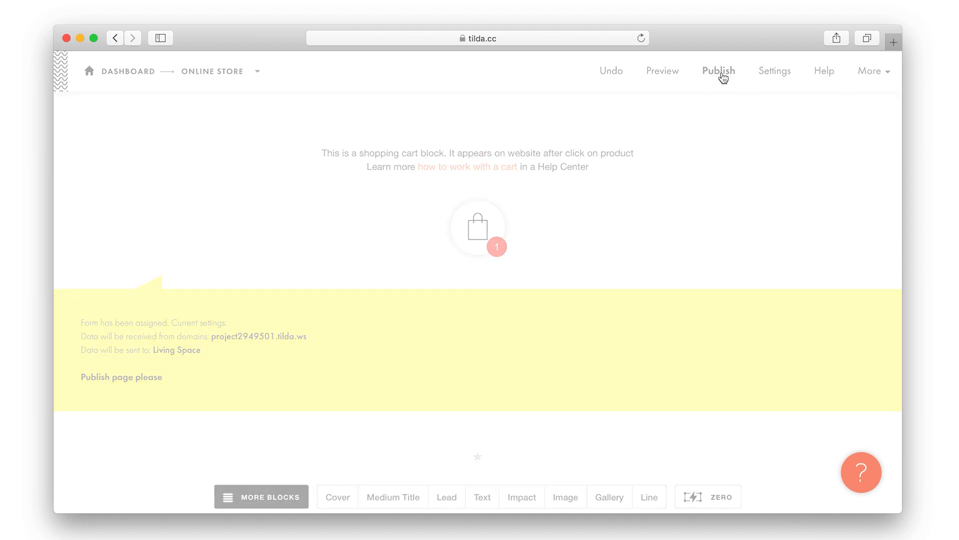
pyautogui.click(498, 233)
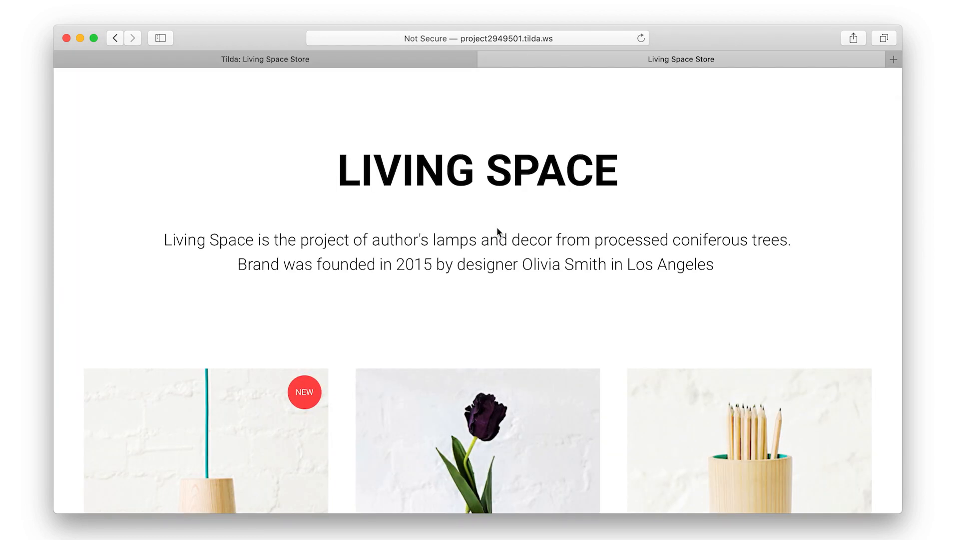
pyautogui.scroll(-3, 496, 226)
pyautogui.click(478, 352)
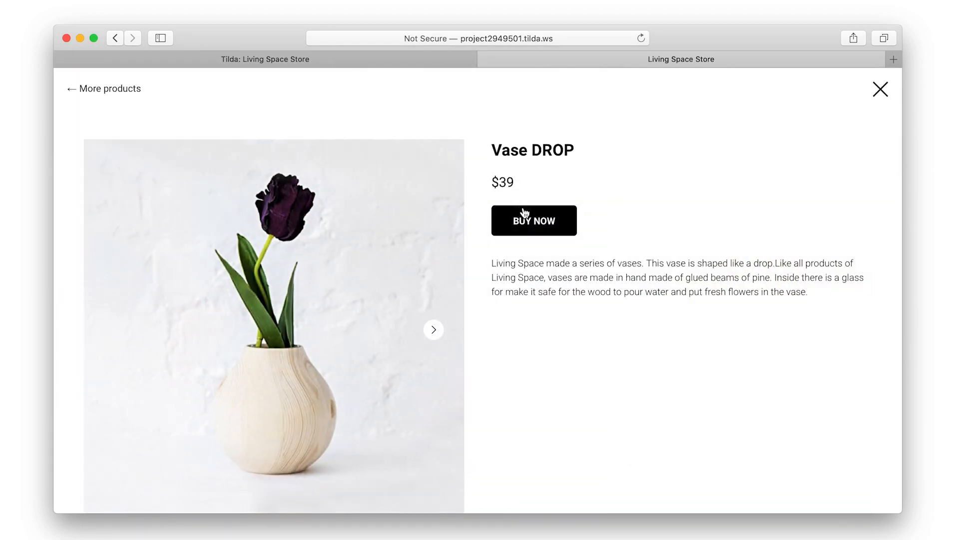
pyautogui.click(523, 220)
pyautogui.scroll(-6, 522, 309)
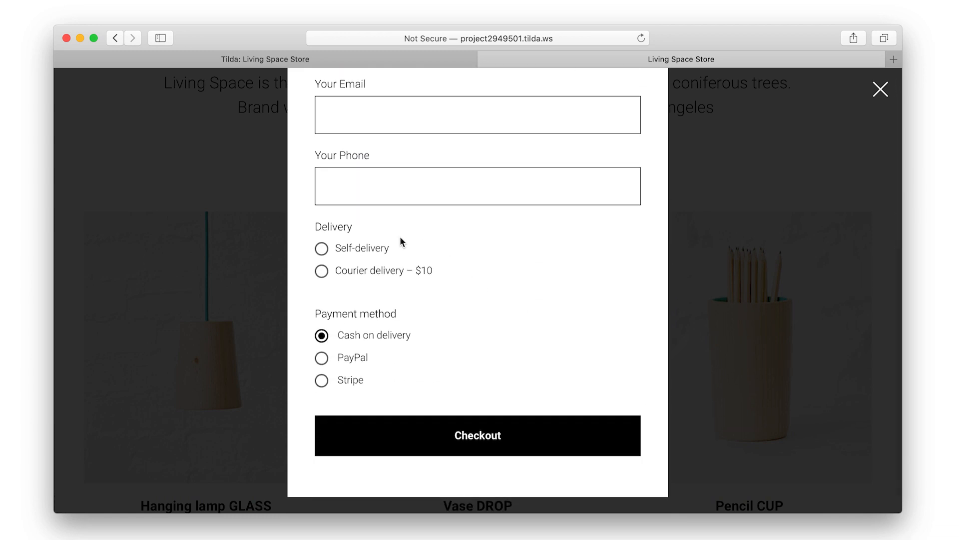
pyautogui.click(368, 249)
pyautogui.click(368, 277)
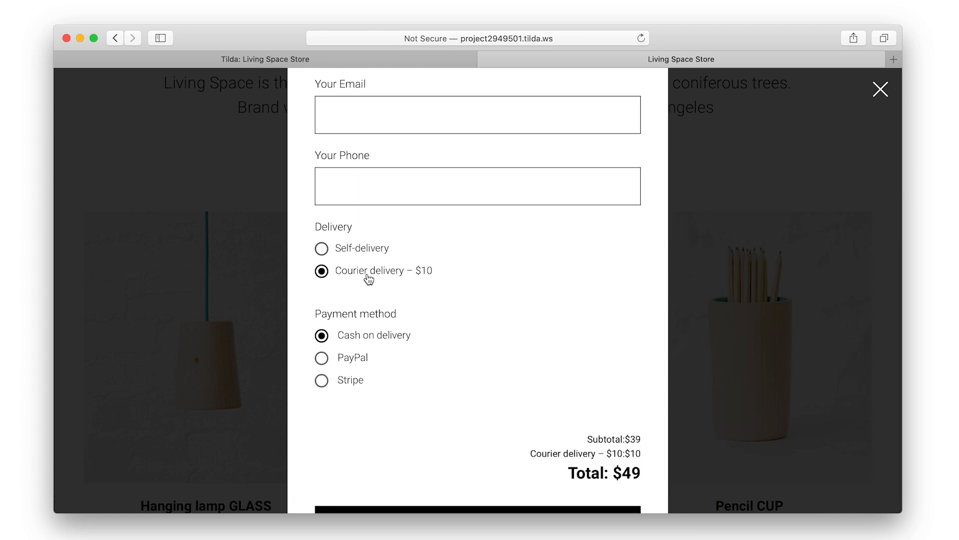
pyautogui.scroll(-2, 452, 306)
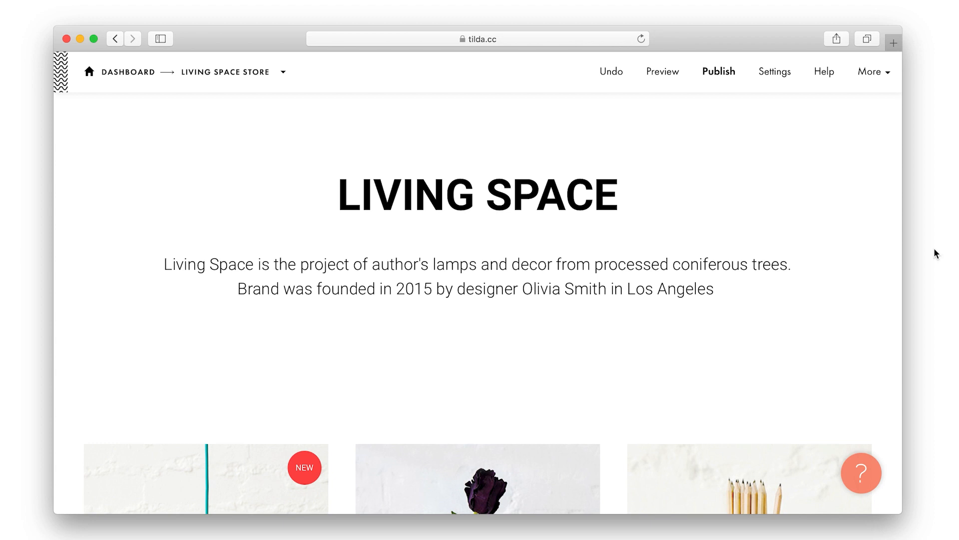
# Add a Size option to Hanging lamp GLASS with values Small size, Medium, Large size
pyautogui.scroll(-6, 818, 291)
pyautogui.scroll(-1, 819, 293)
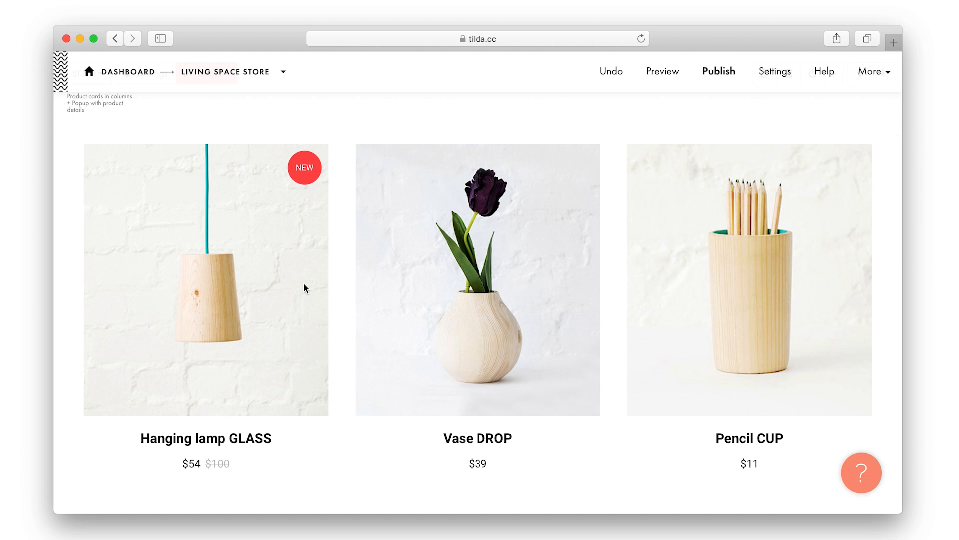
pyautogui.scroll(5, 304, 284)
pyautogui.click(211, 200)
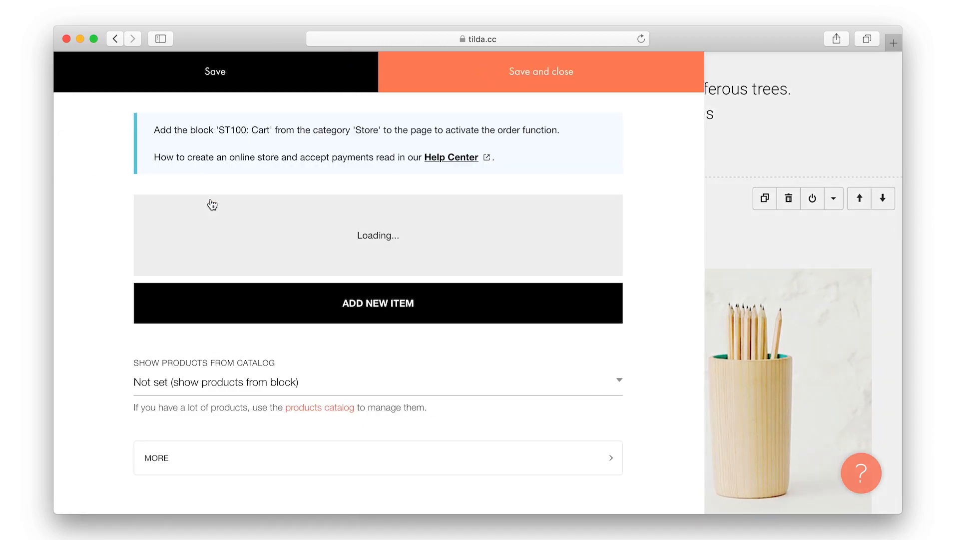
pyautogui.scroll(-15, 308, 247)
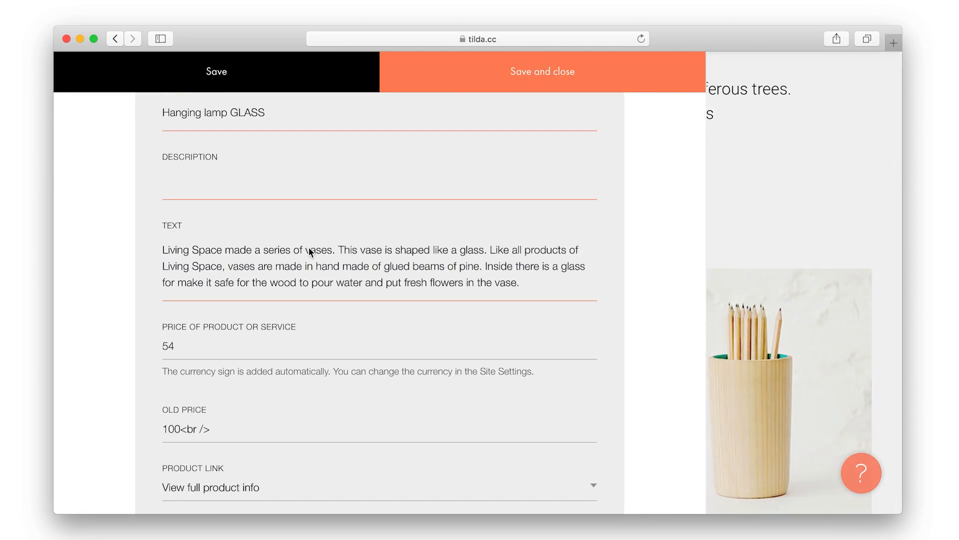
pyautogui.click(277, 274)
pyautogui.scroll(-8, 280, 275)
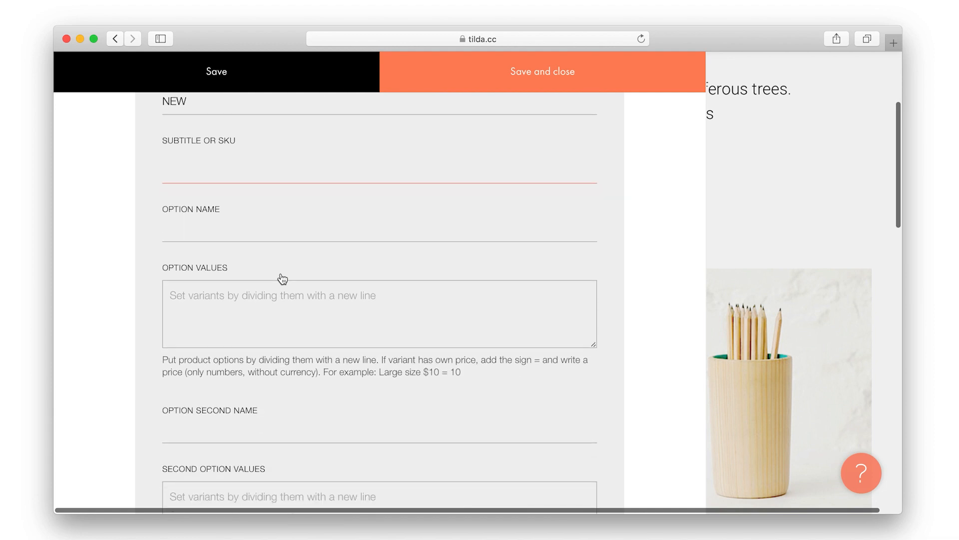
pyautogui.scroll(-4, 265, 253)
pyautogui.click(240, 322)
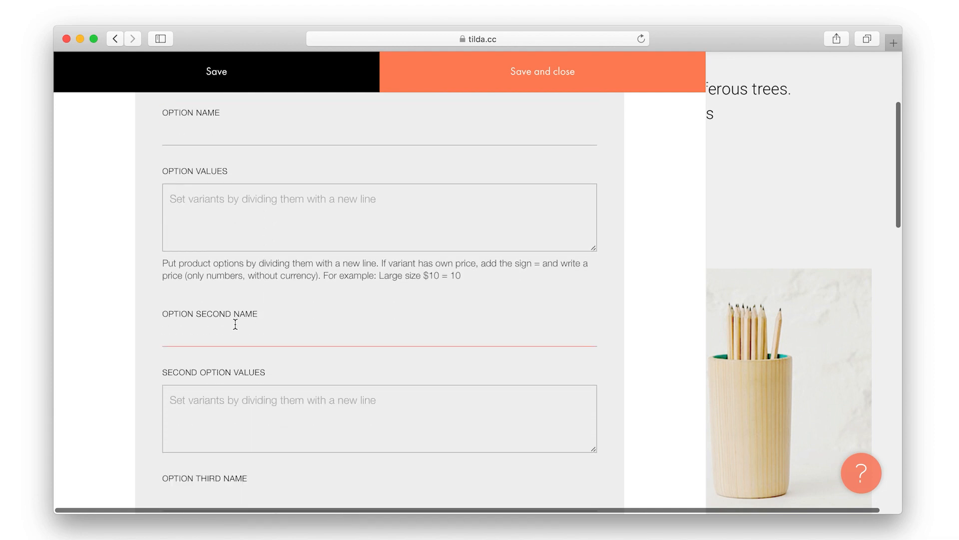
pyautogui.scroll(-4, 237, 345)
pyautogui.moveTo(248, 378)
pyautogui.mouseDown()
pyautogui.moveTo(161, 378)
pyautogui.moveTo(247, 378)
pyautogui.mouseUp()
pyautogui.scroll(10, 247, 377)
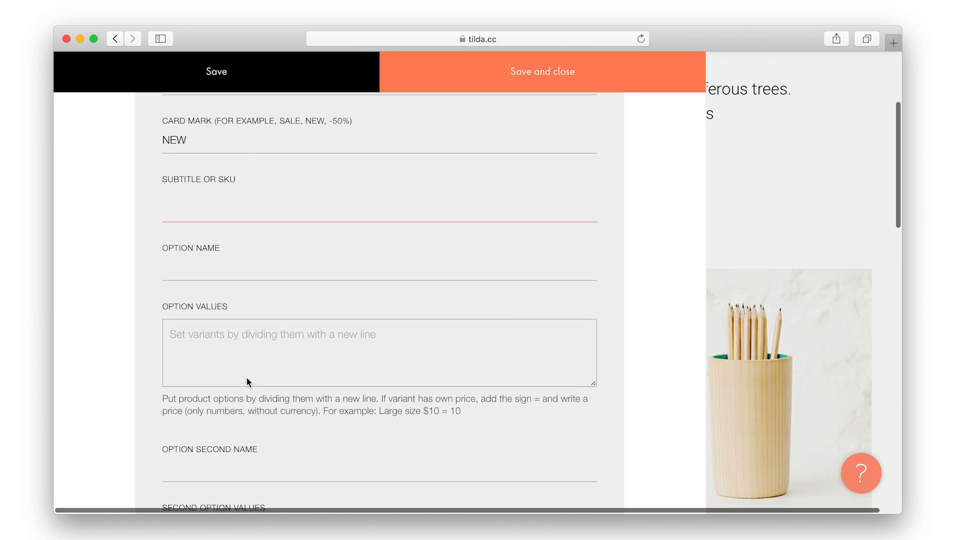
pyautogui.scroll(1, 247, 377)
pyautogui.write('Size')
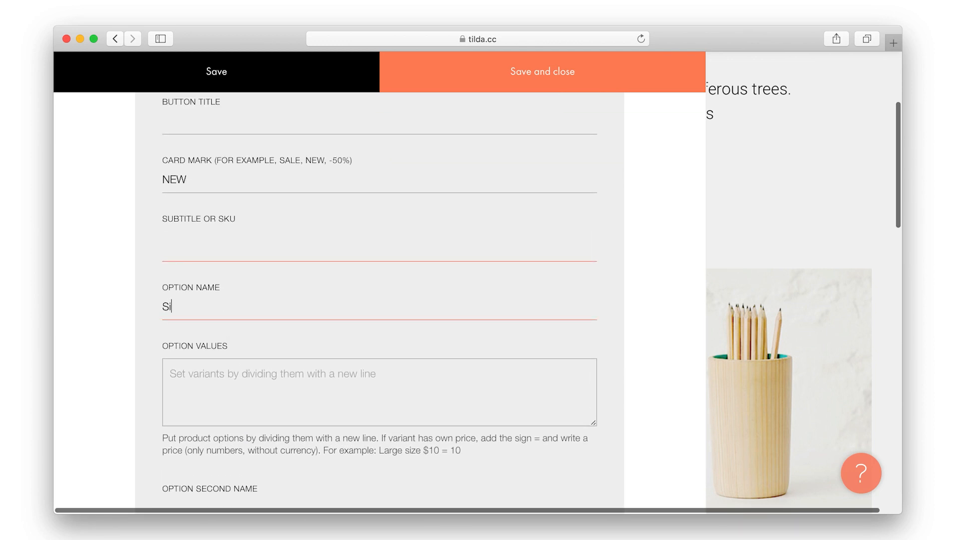
pyautogui.click(259, 375)
pyautogui.write('Small')
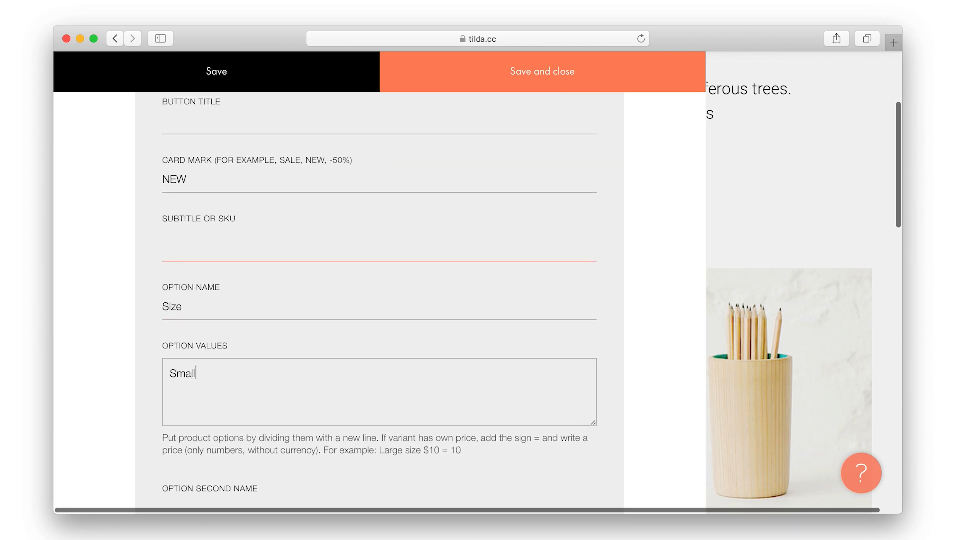
pyautogui.write('Medium')
pyautogui.write('Large')
pyautogui.write(' size')
pyautogui.click(262, 385)
pyautogui.write('size')
pyautogui.click(262, 399)
pyautogui.write('size')
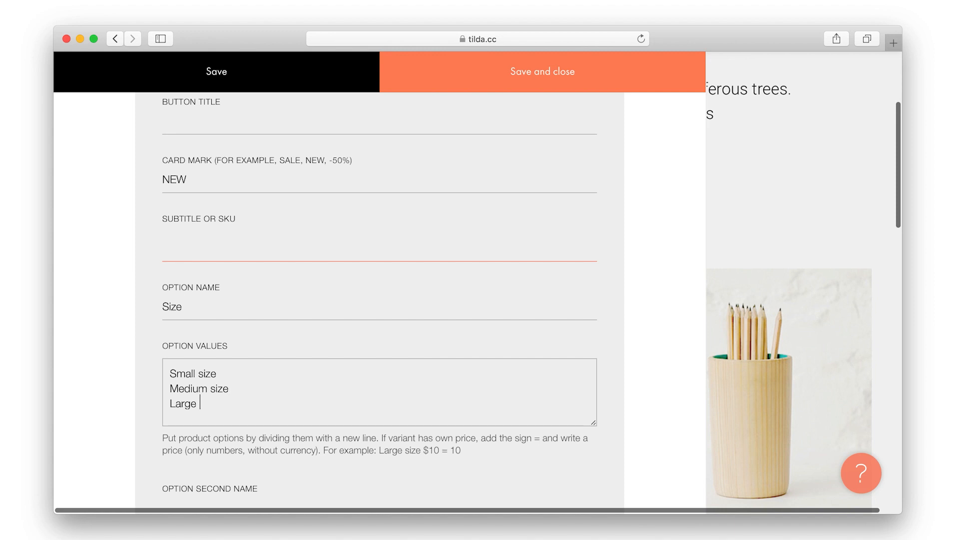
# Add a second option, Color, with values Light and Dark, and save the product
pyautogui.scroll(-4, 228, 404)
pyautogui.click(219, 335)
pyautogui.write('Color')
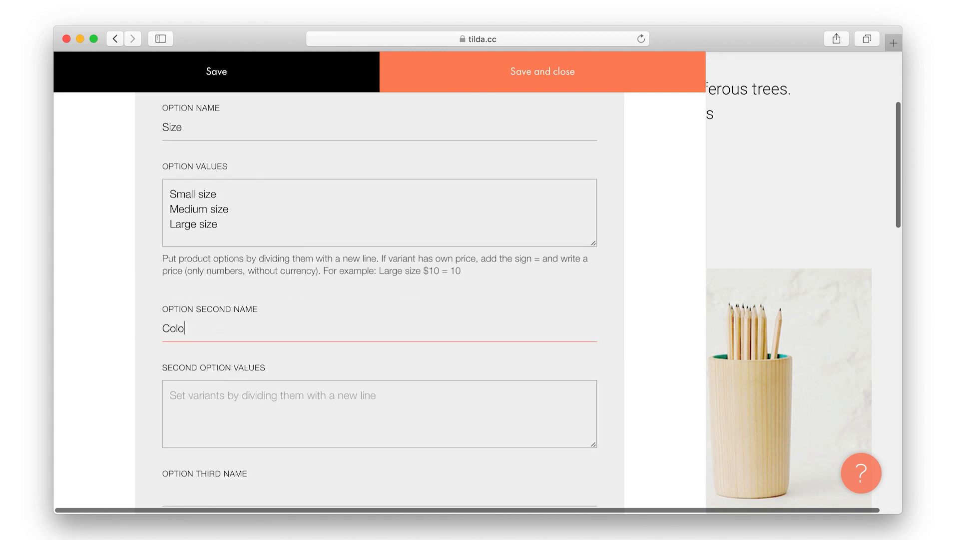
pyautogui.click(235, 394)
pyautogui.write('Light')
pyautogui.press('Return')
pyautogui.write('Dark')
pyautogui.click(505, 69)
pyautogui.scroll(5, 509, 164)
# Republish the store and switch the live lamp's size to Medium, then Large
pyautogui.click(702, 64)
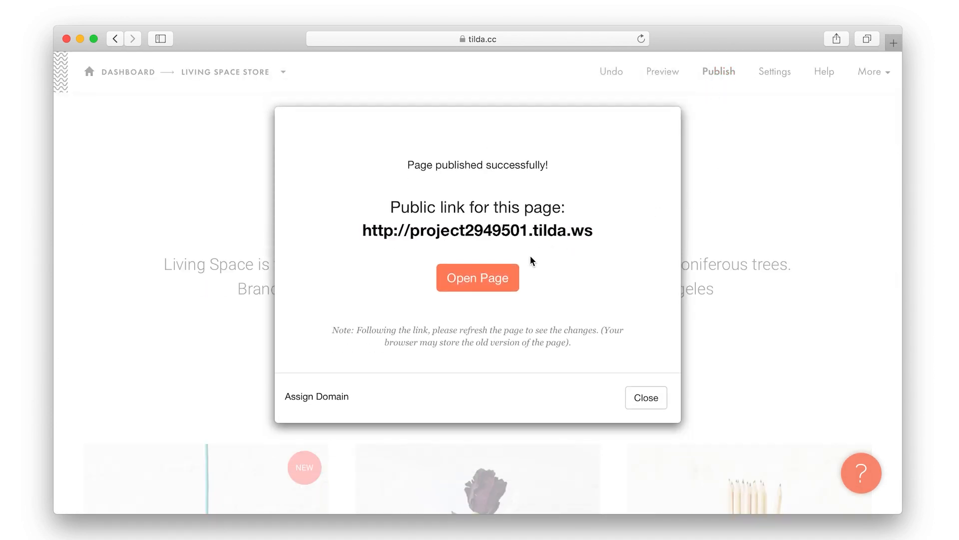
pyautogui.click(508, 274)
pyautogui.scroll(-5, 506, 273)
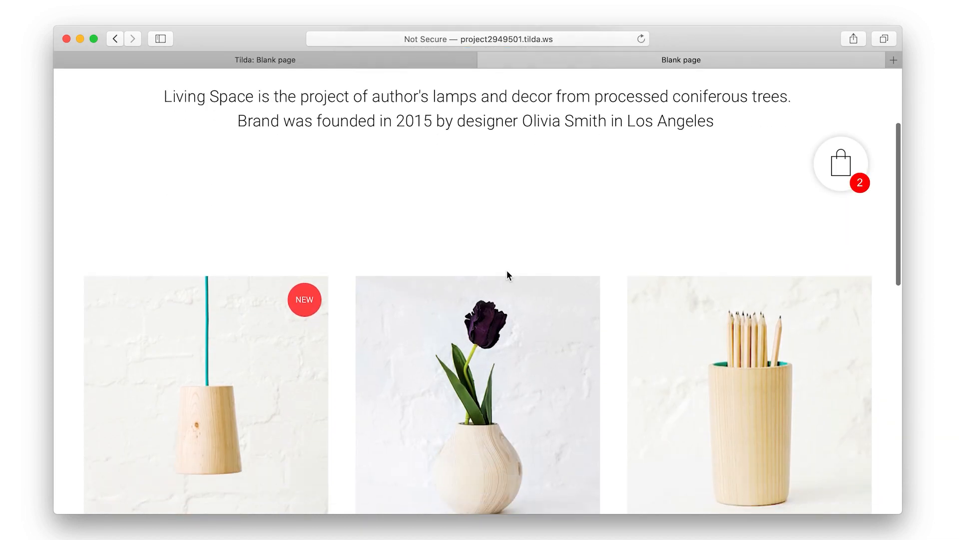
pyautogui.click(231, 264)
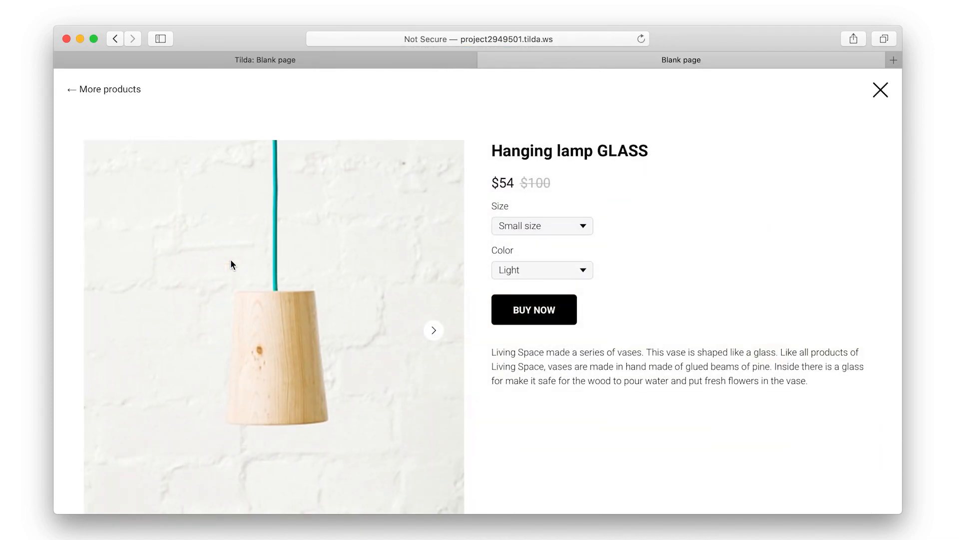
pyautogui.click(520, 230)
pyautogui.click(521, 240)
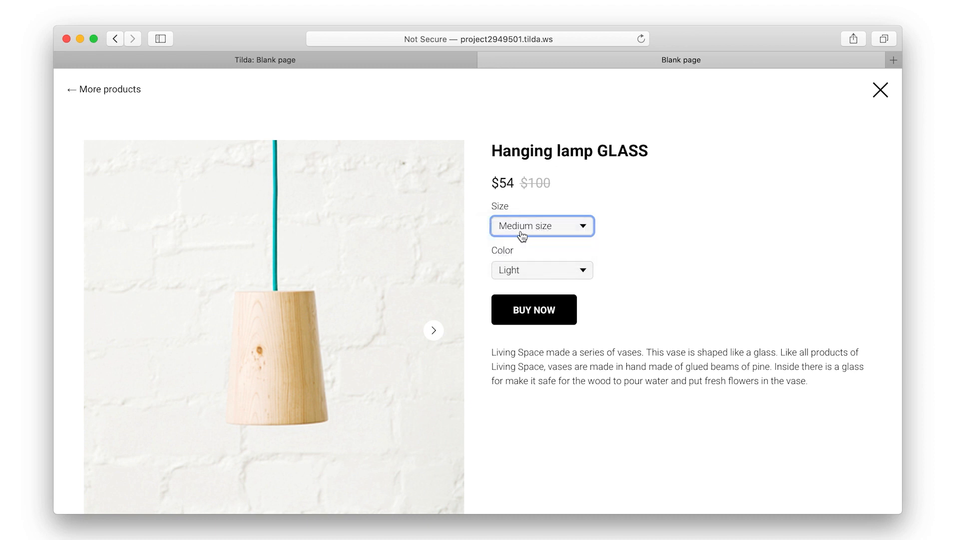
pyautogui.click(521, 232)
pyautogui.click(522, 242)
# Try the lamp's Color choices, Dark then Light, and close the product popup
pyautogui.scroll(-2, 521, 242)
pyautogui.click(499, 228)
pyautogui.click(525, 241)
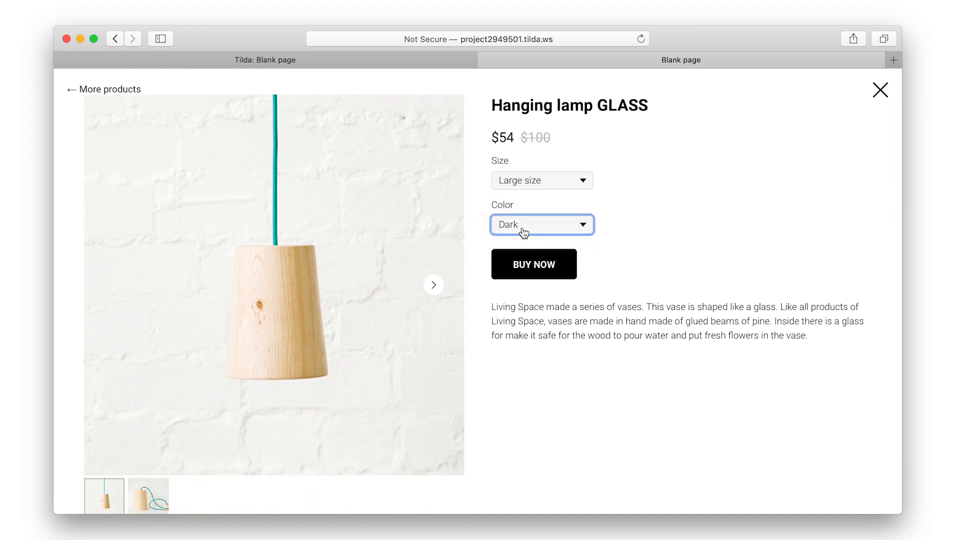
pyautogui.click(522, 227)
pyautogui.click(522, 224)
pyautogui.click(522, 220)
pyautogui.click(523, 212)
pyautogui.click(661, 255)
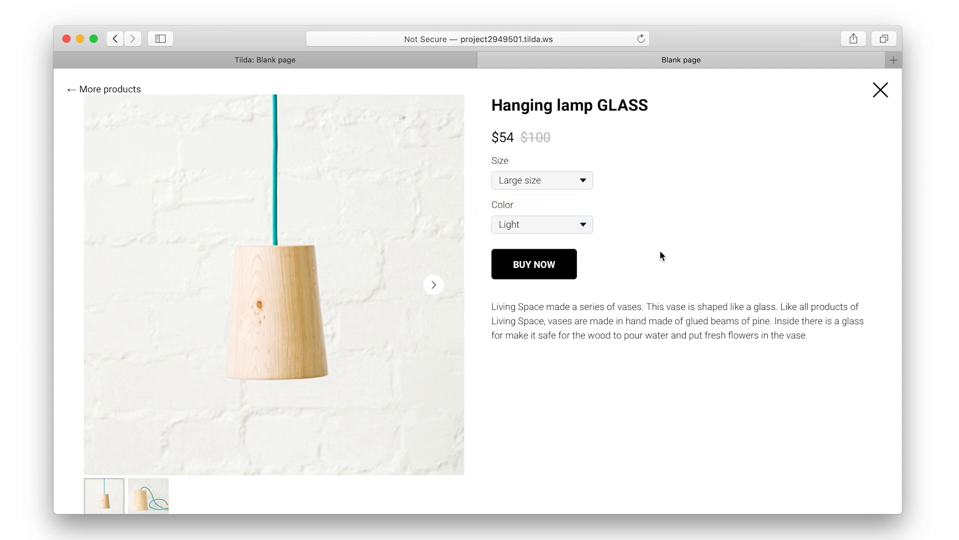
pyautogui.click(879, 92)
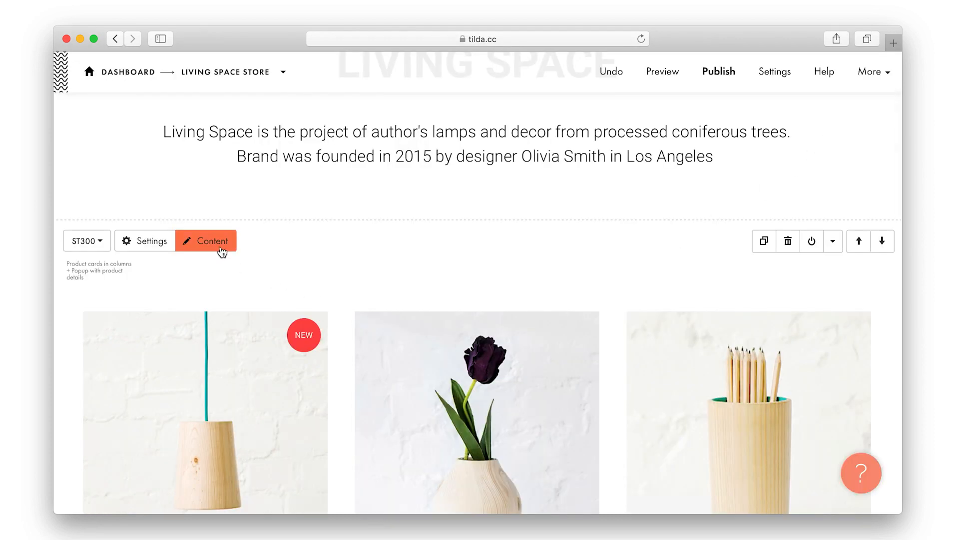
# Give each lamp size its own price: Small $54, Medium $60, Large $70
pyautogui.click(222, 251)
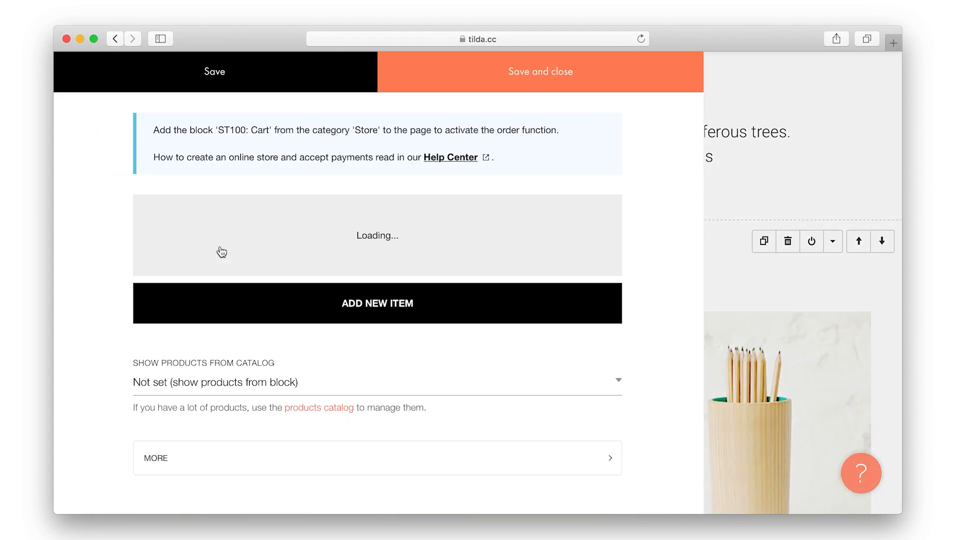
pyautogui.scroll(-6, 221, 253)
pyautogui.click(245, 368)
pyautogui.scroll(-10, 247, 364)
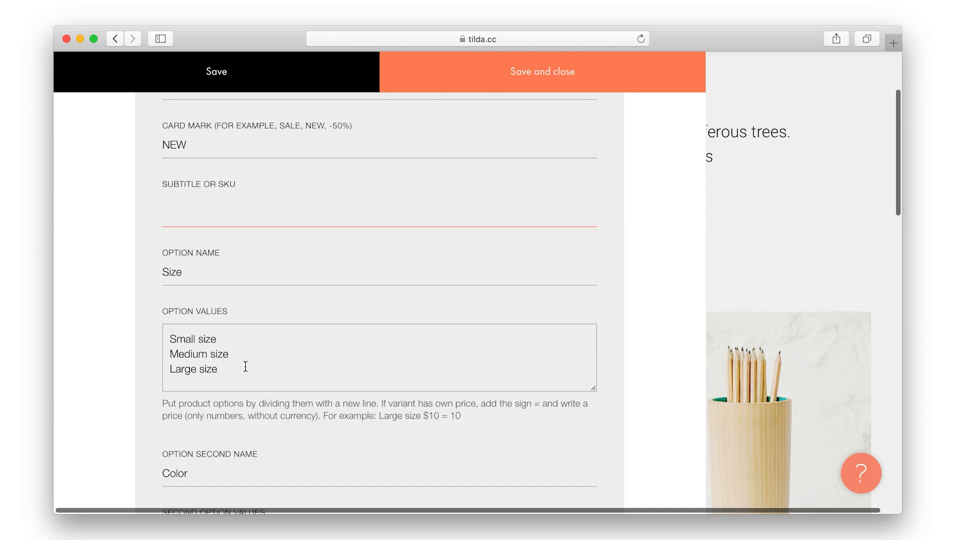
pyautogui.write('$')
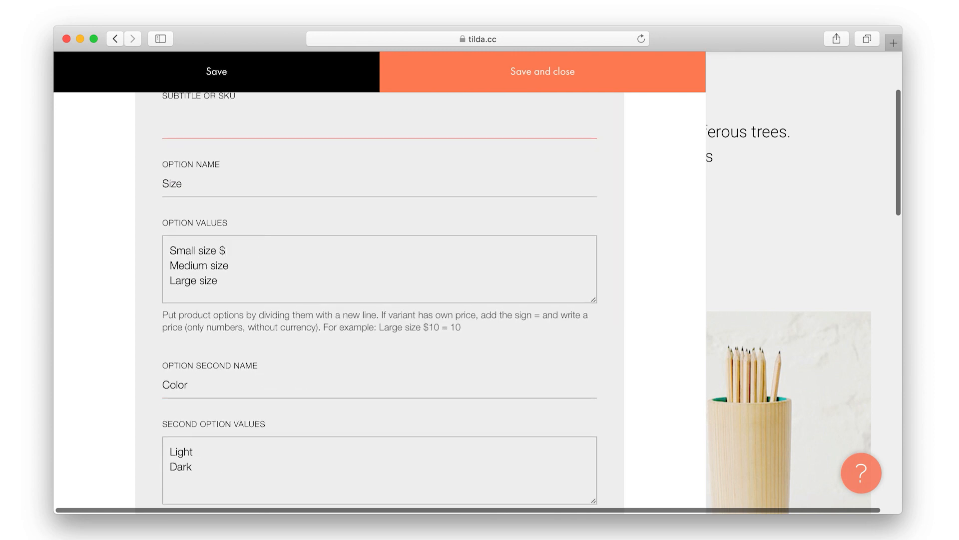
pyautogui.write('54=54')
pyautogui.press('Down')
pyautogui.write('$60')
pyautogui.write('=60 Large')
pyautogui.write(' size $')
pyautogui.write('70=70')
pyautogui.click(505, 85)
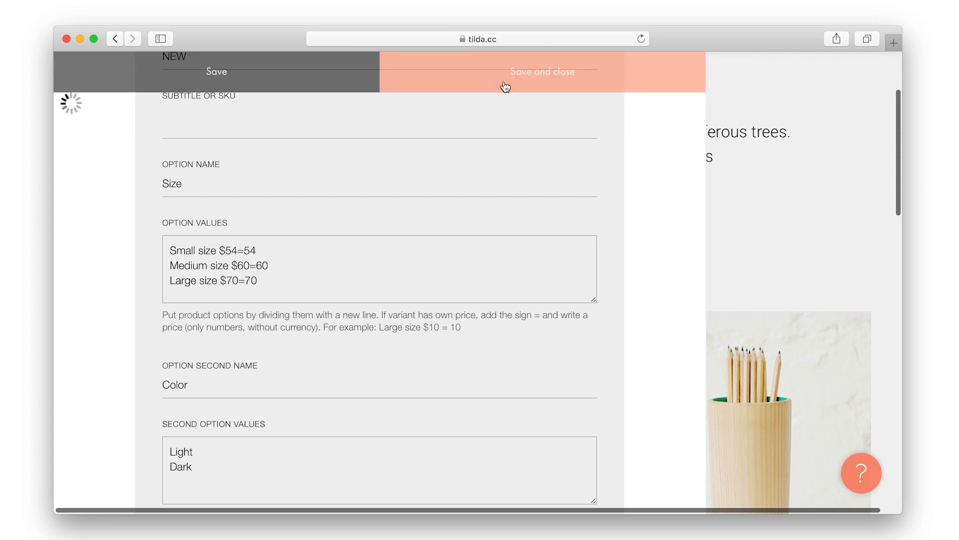
# Republish the store and open the Hanging lamp GLASS details on the live site
pyautogui.click(711, 72)
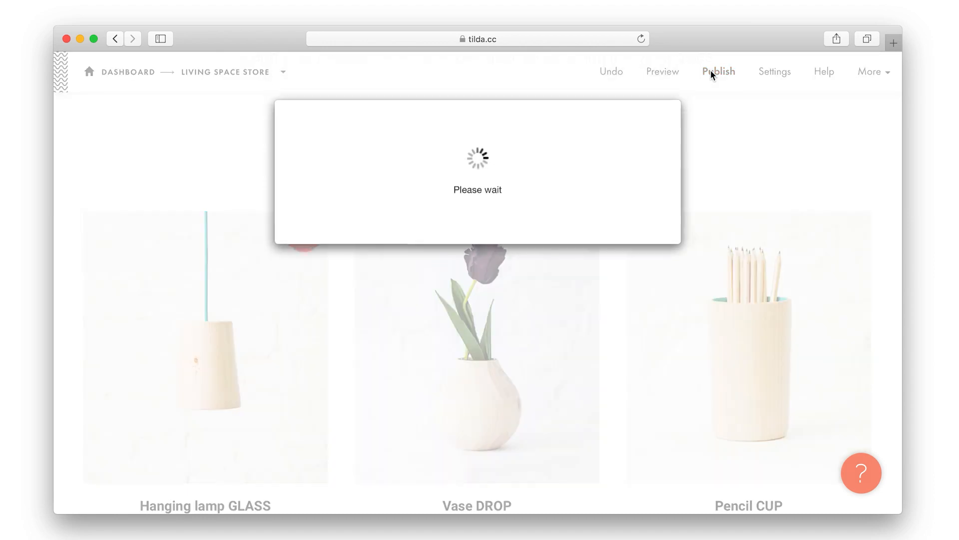
pyautogui.click(491, 279)
pyautogui.scroll(-2, 489, 274)
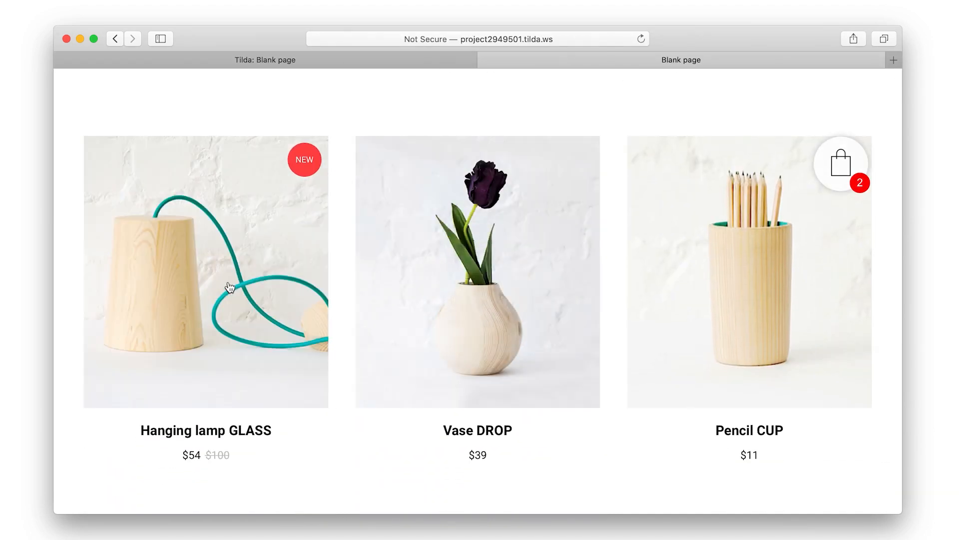
pyautogui.click(221, 281)
# Choose Large size $70 on the live lamp, then close the popup, tab and publish dialog
pyautogui.click(531, 225)
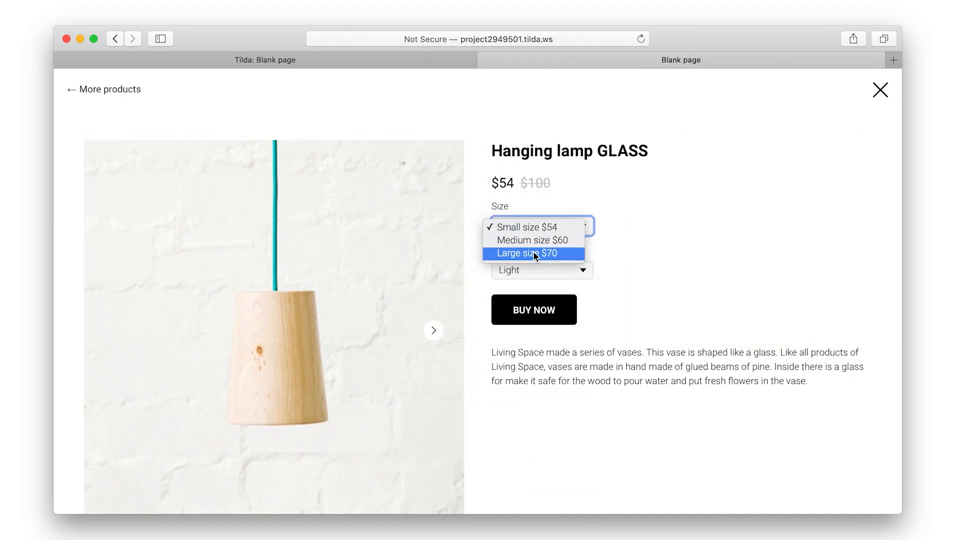
pyautogui.click(533, 251)
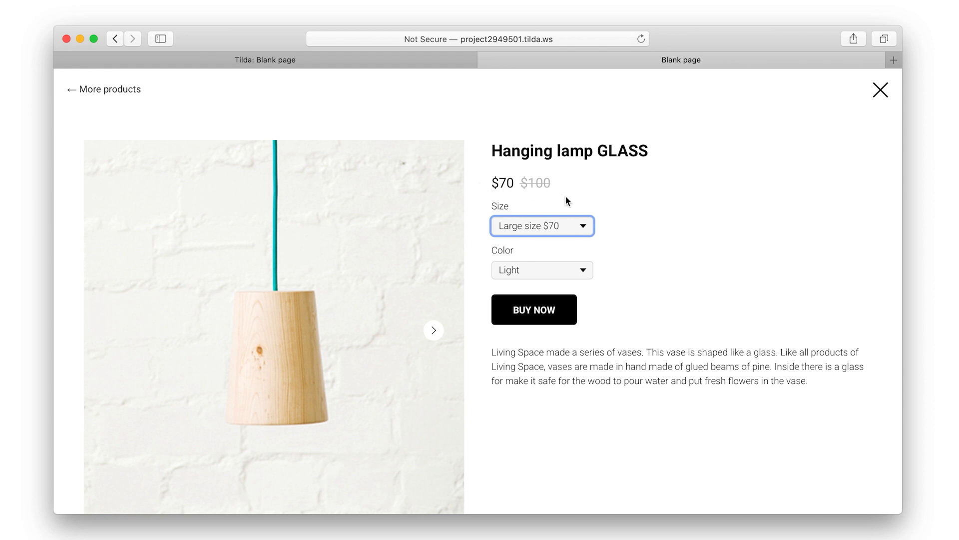
pyautogui.click(886, 98)
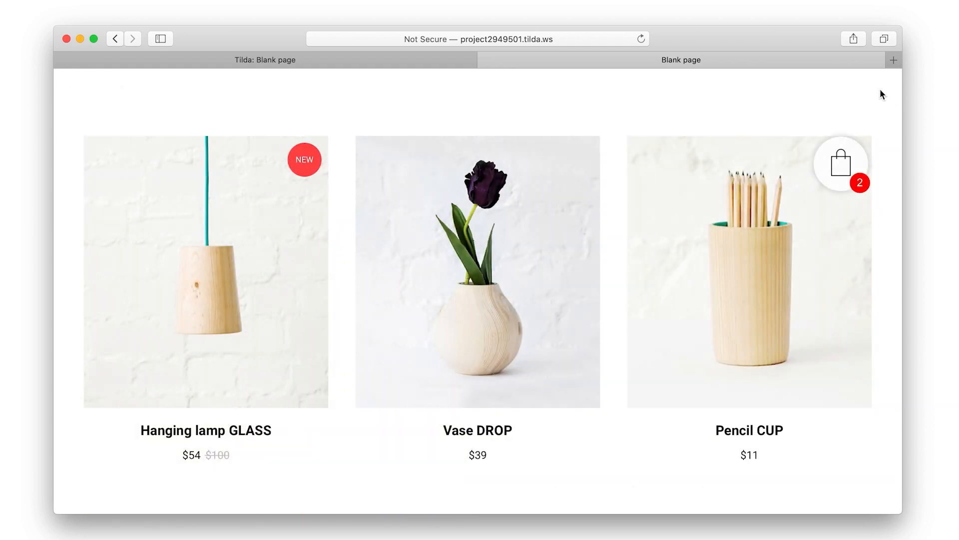
pyautogui.click(485, 60)
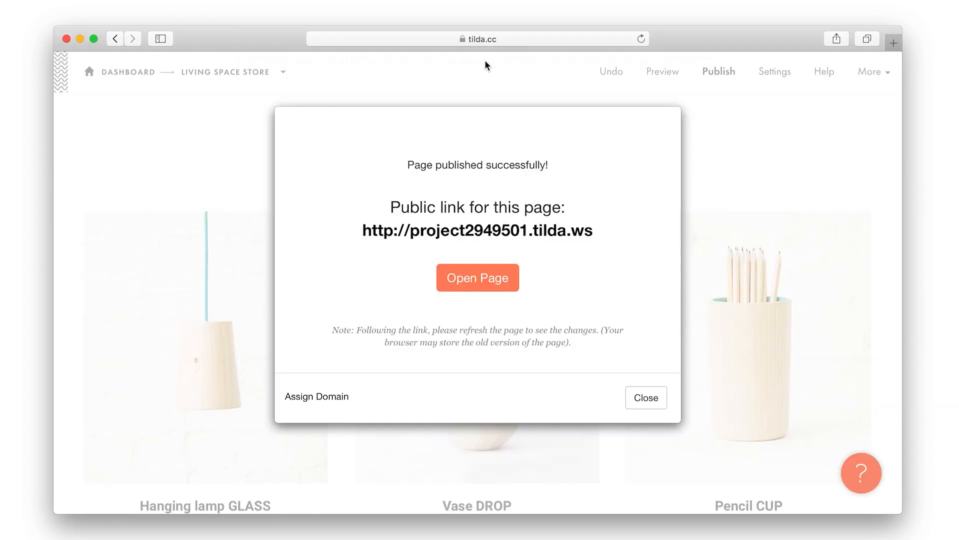
pyautogui.click(659, 403)
pyautogui.scroll(5, 648, 403)
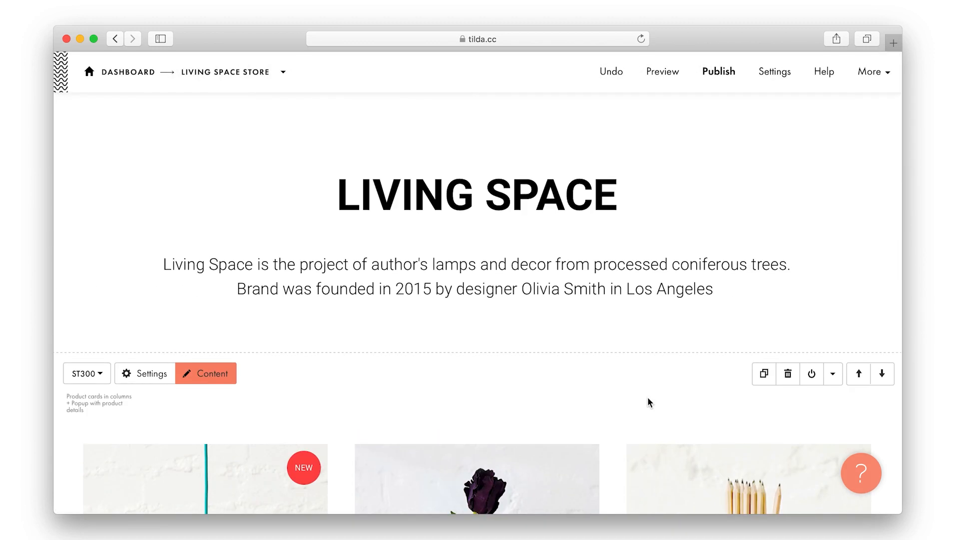
pyautogui.scroll(-3, 648, 399)
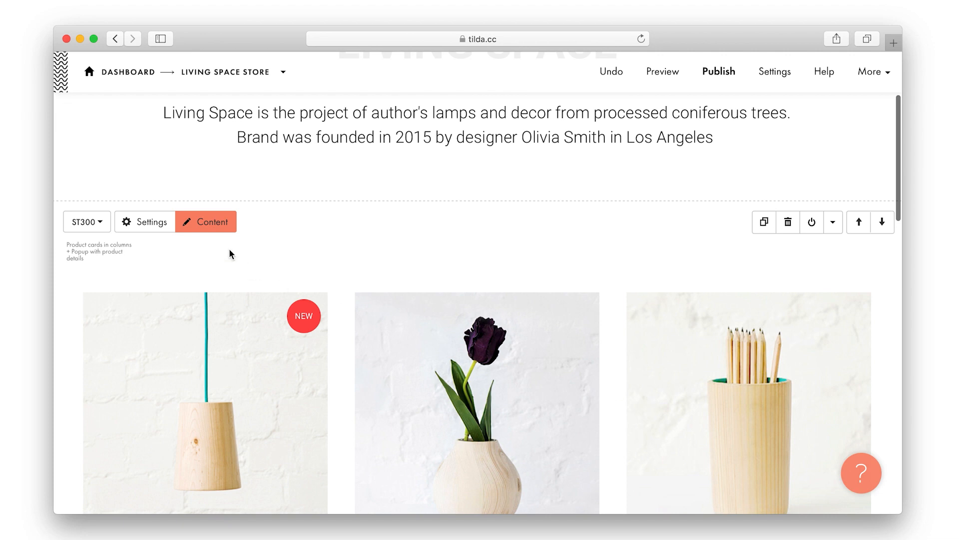
# Open the product cards' content with the extra button, label and option fields shown
pyautogui.click(215, 222)
pyautogui.scroll(20, 211, 146)
pyautogui.scroll(-12, 211, 146)
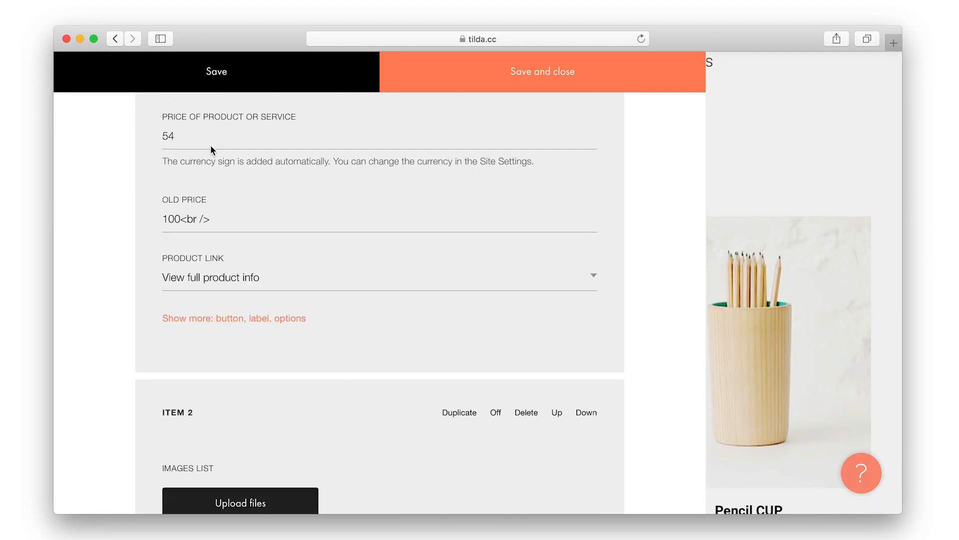
pyautogui.scroll(-2, 211, 150)
pyautogui.click(207, 247)
pyautogui.scroll(-10, 245, 329)
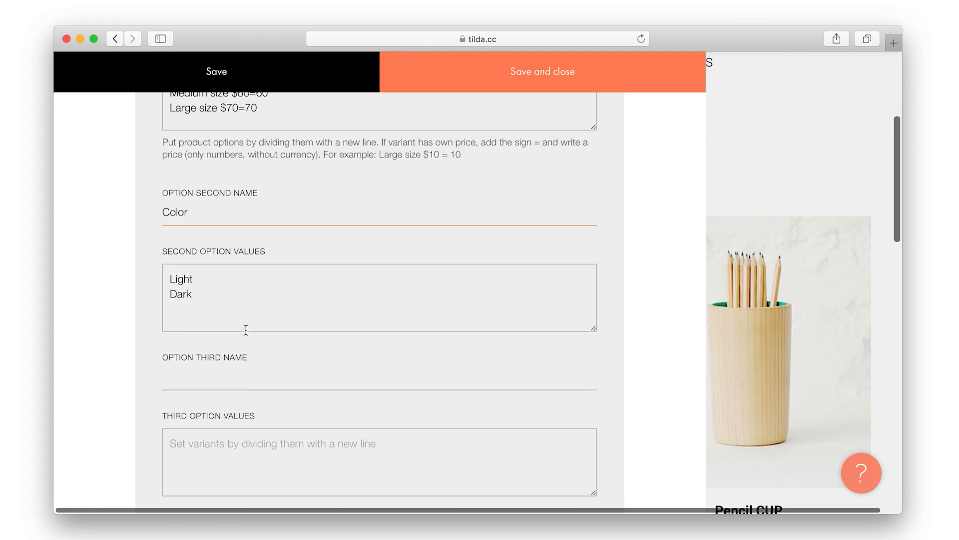
pyautogui.scroll(-2, 246, 330)
# Add a third option, Packaging, with values No, Gift $10 and Standard, and save
pyautogui.click(214, 285)
pyautogui.write('Packaging')
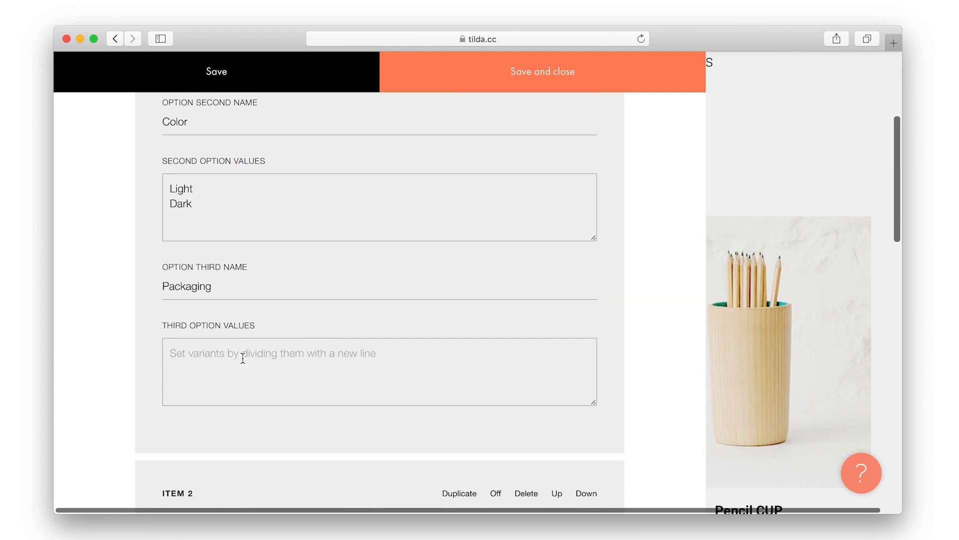
pyautogui.write('No')
pyautogui.press('Return')
pyautogui.write('Gi')
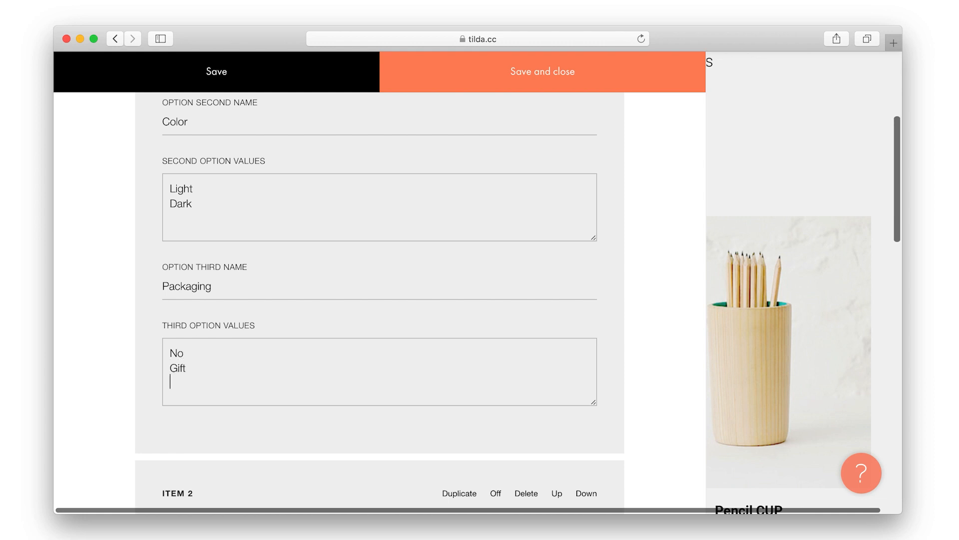
pyautogui.write('ft')
pyautogui.press('Return')
pyautogui.write('Standard')
pyautogui.scroll(-1, 380, 295)
pyautogui.click(265, 357)
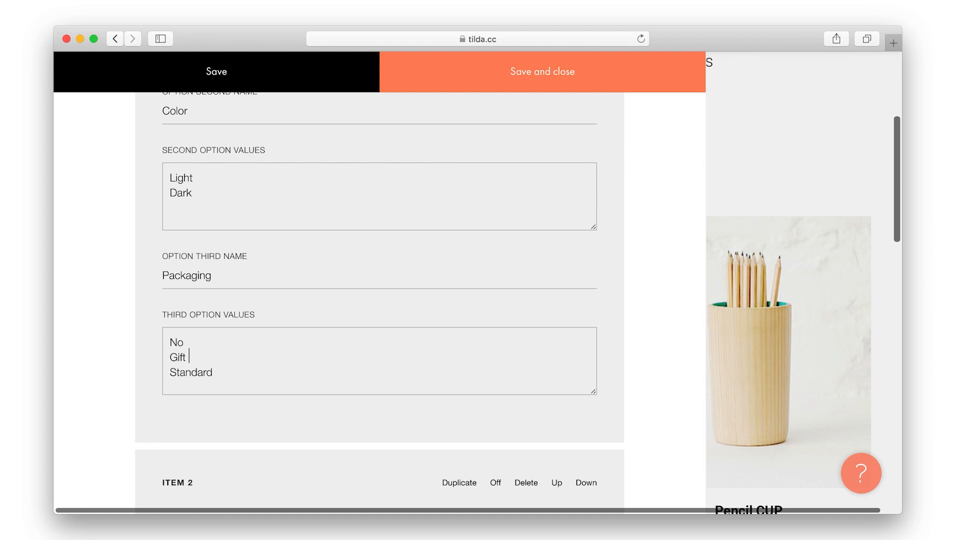
pyautogui.write('$10=+10')
pyautogui.click(487, 85)
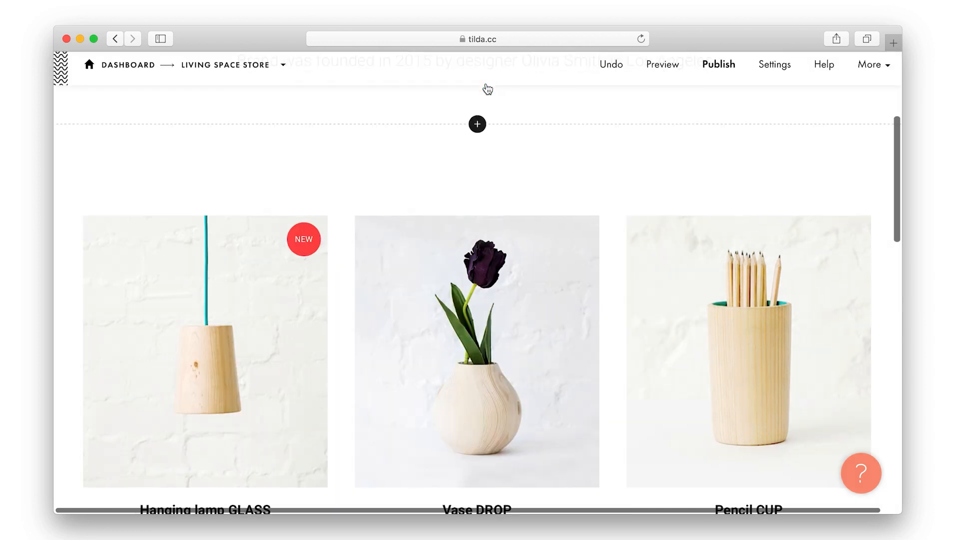
# Republish and add the lamp with Gift $10 packaging to the cart on the live site
pyautogui.click(719, 76)
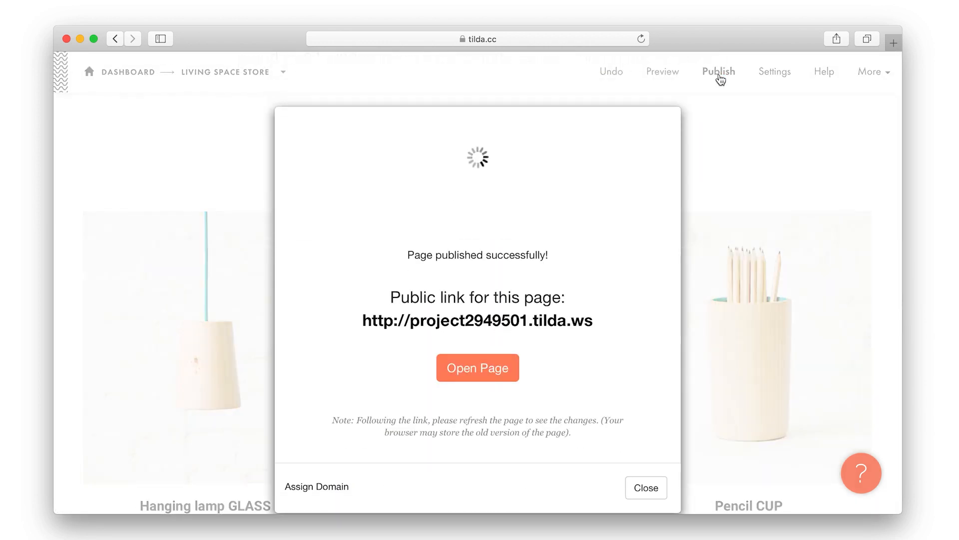
pyautogui.click(472, 278)
pyautogui.scroll(-6, 471, 274)
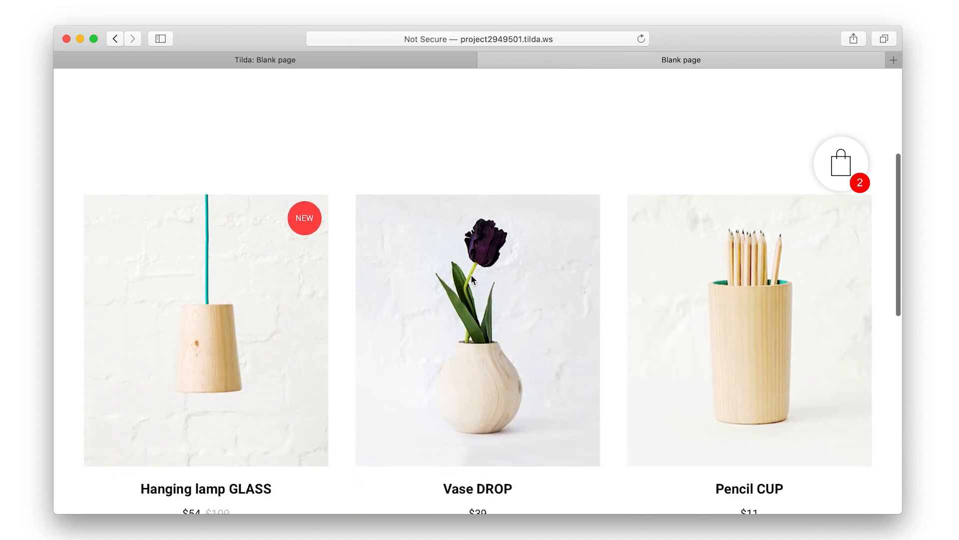
pyautogui.click(263, 224)
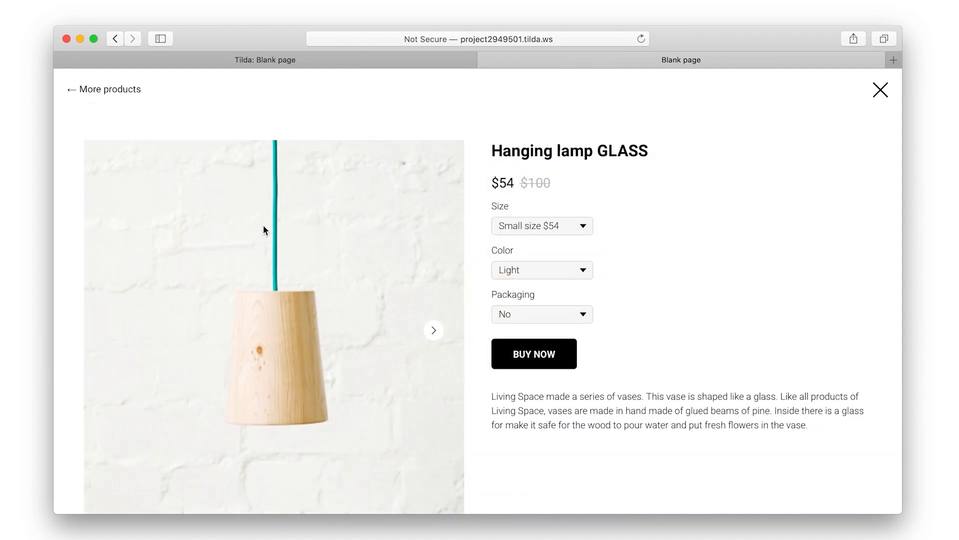
pyautogui.click(525, 312)
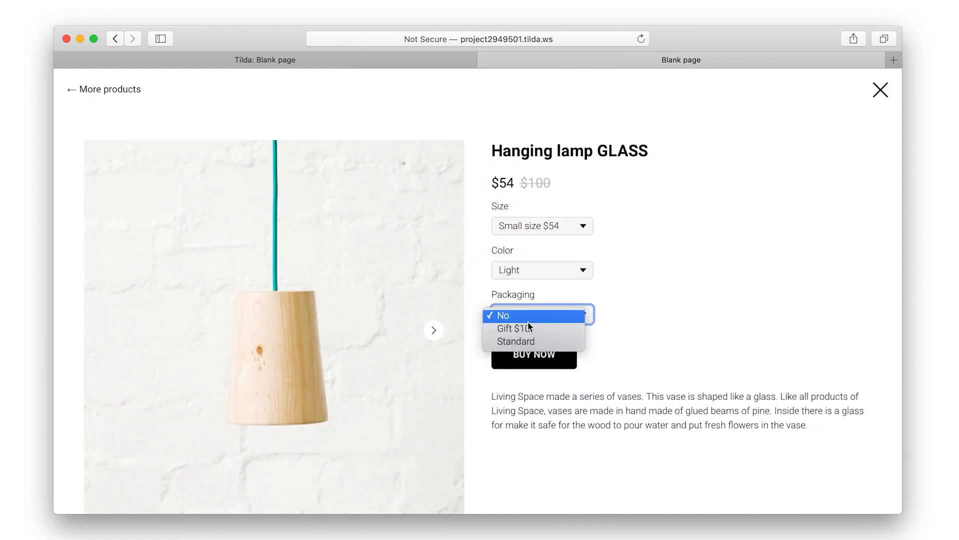
pyautogui.click(528, 328)
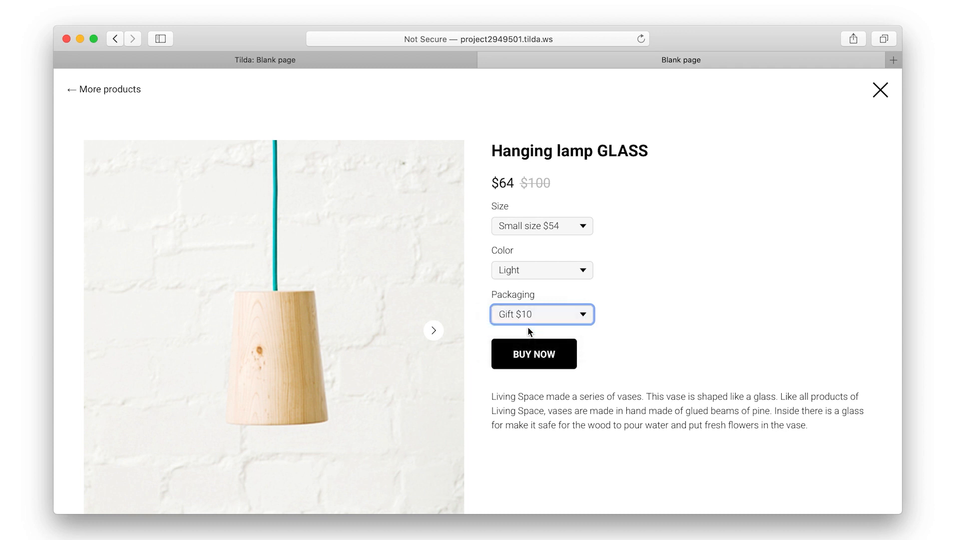
pyautogui.click(542, 356)
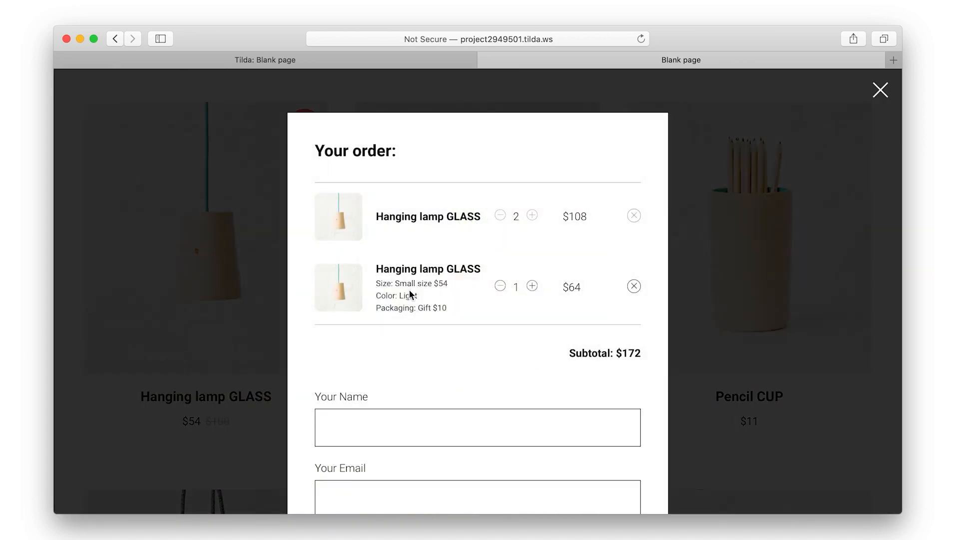
# Highlight the second lamp's size, Gift $10 packaging line and $64 price in the cart
pyautogui.moveTo(395, 283); pyautogui.dragTo(436, 303)
pyautogui.doubleClick(418, 304)
pyautogui.click(437, 304)
pyautogui.moveTo(563, 287); pyautogui.dragTo(584, 289)
pyautogui.click(570, 306)
# Close the live cart and tab, and go to the site's Forms settings
pyautogui.click(880, 89)
pyautogui.press('super+w')
pyautogui.click(872, 83)
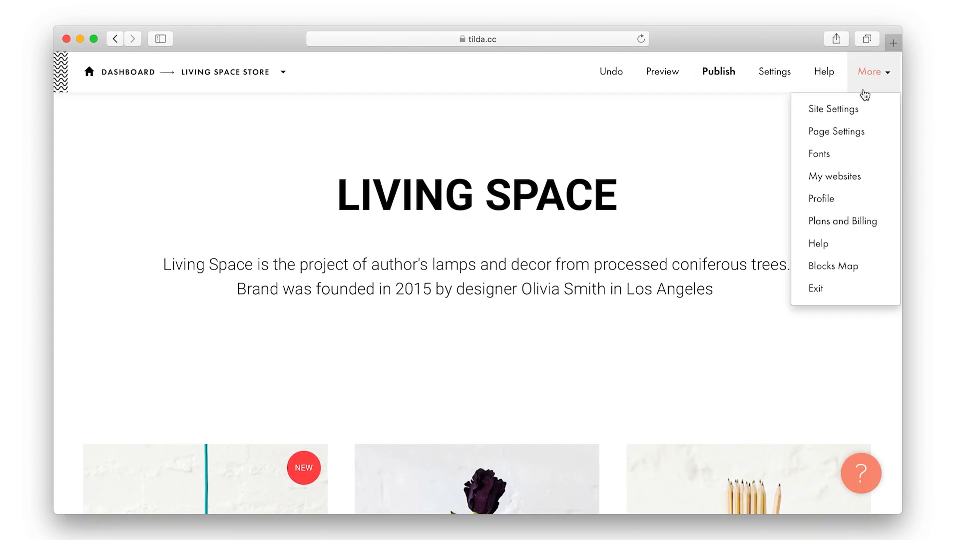
pyautogui.click(845, 107)
pyautogui.scroll(-2, 180, 397)
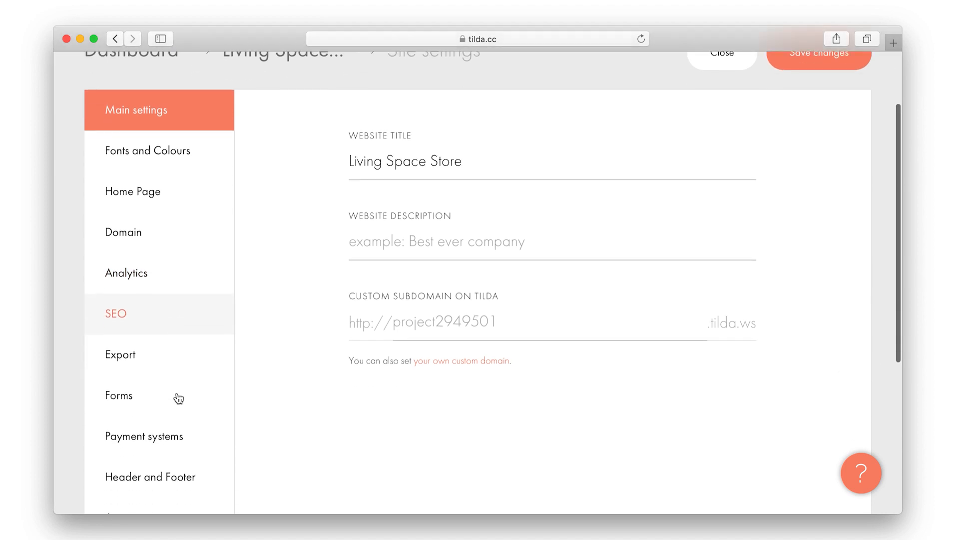
pyautogui.click(170, 396)
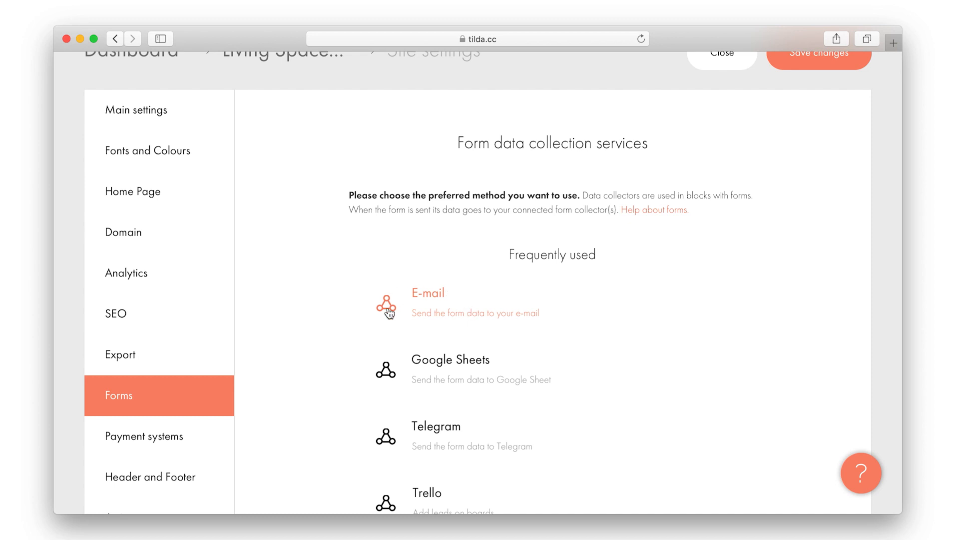
# Connect an E-mail data receiver using the store's contact address, then scroll to the CRM services
pyautogui.scroll(-3, 419, 294)
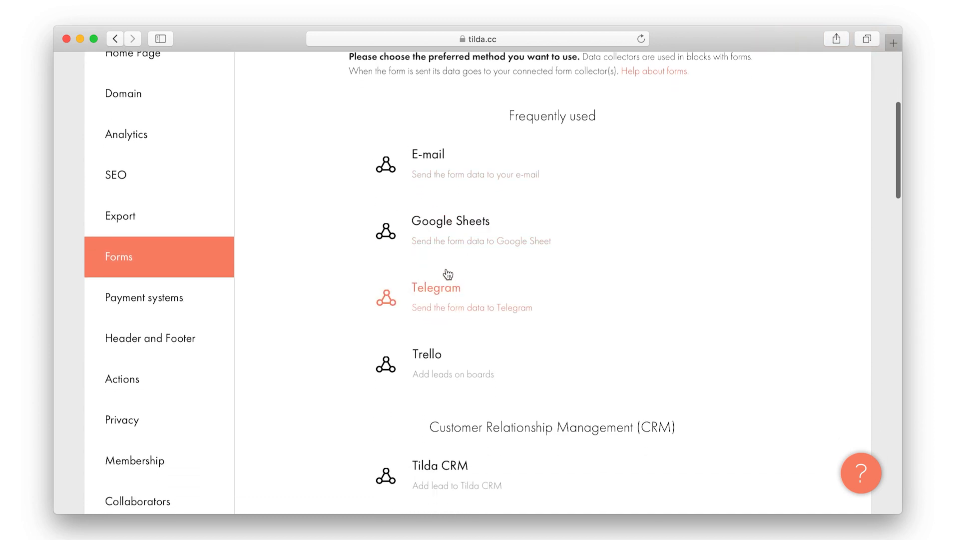
pyautogui.scroll(-3, 446, 273)
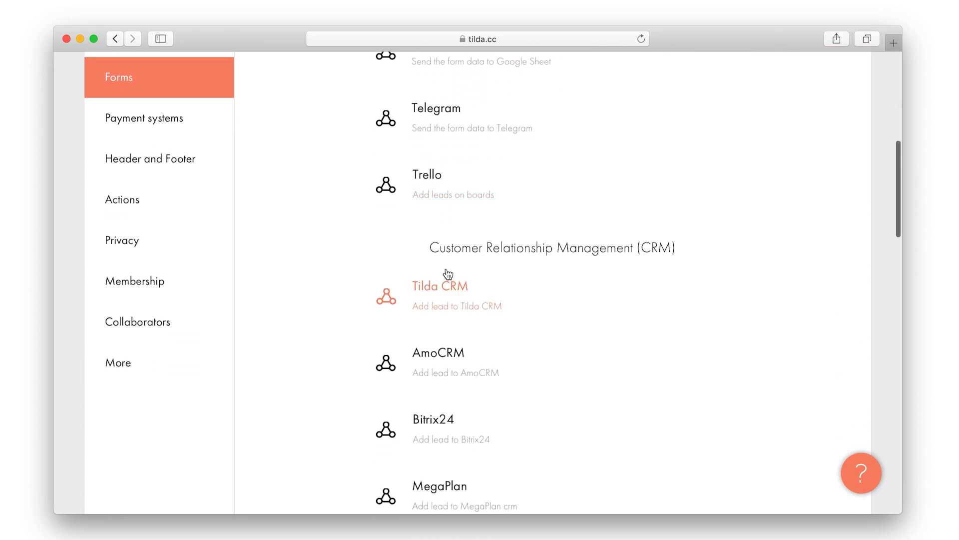
pyautogui.scroll(3, 463, 307)
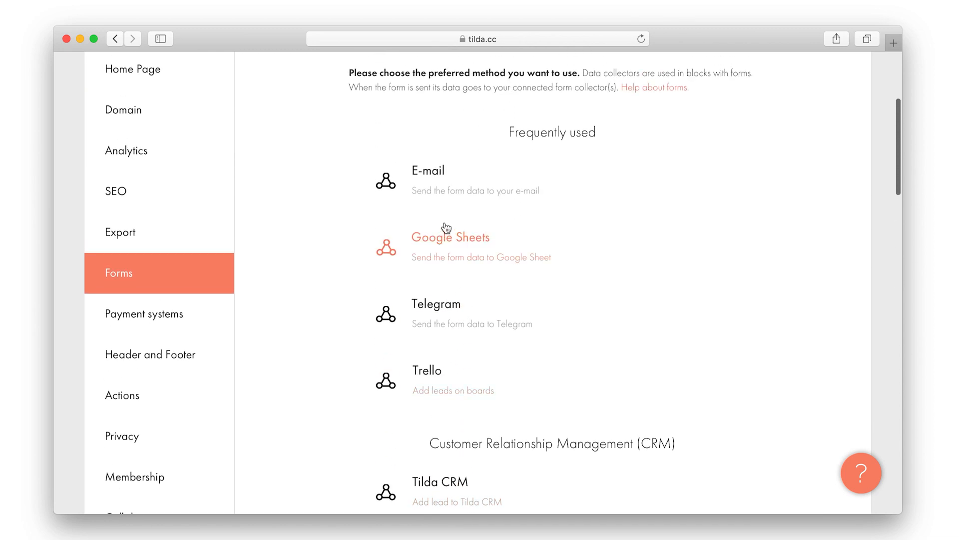
pyautogui.click(436, 184)
pyautogui.click(428, 361)
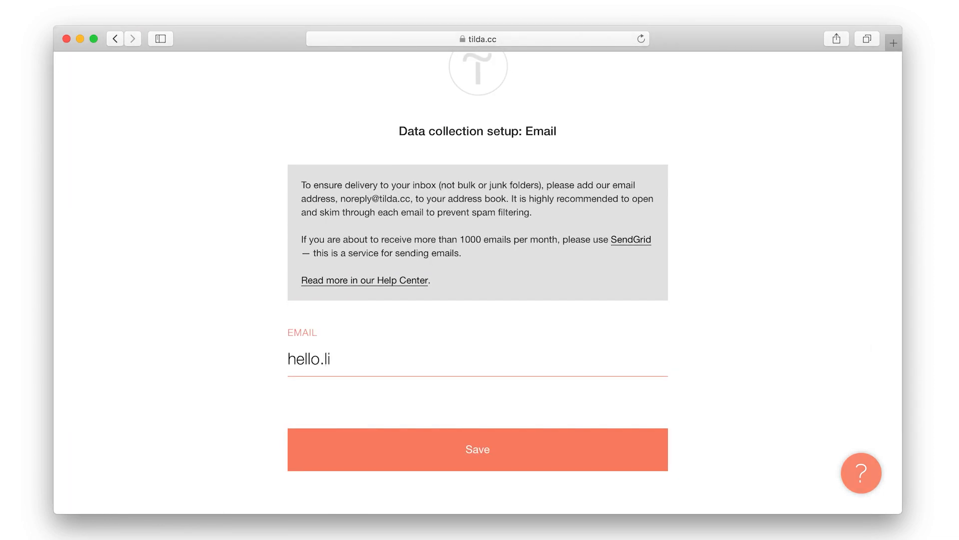
pyautogui.click(427, 450)
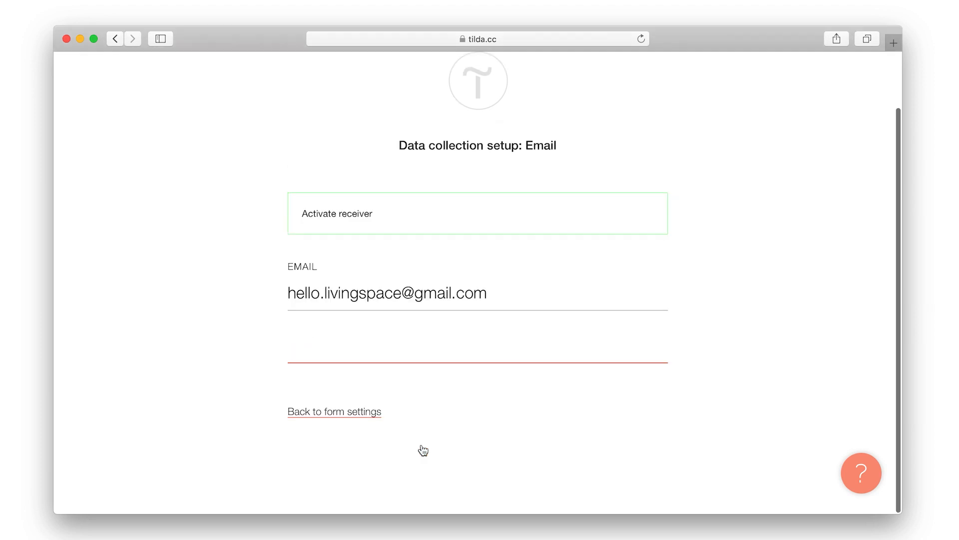
pyautogui.click(370, 365)
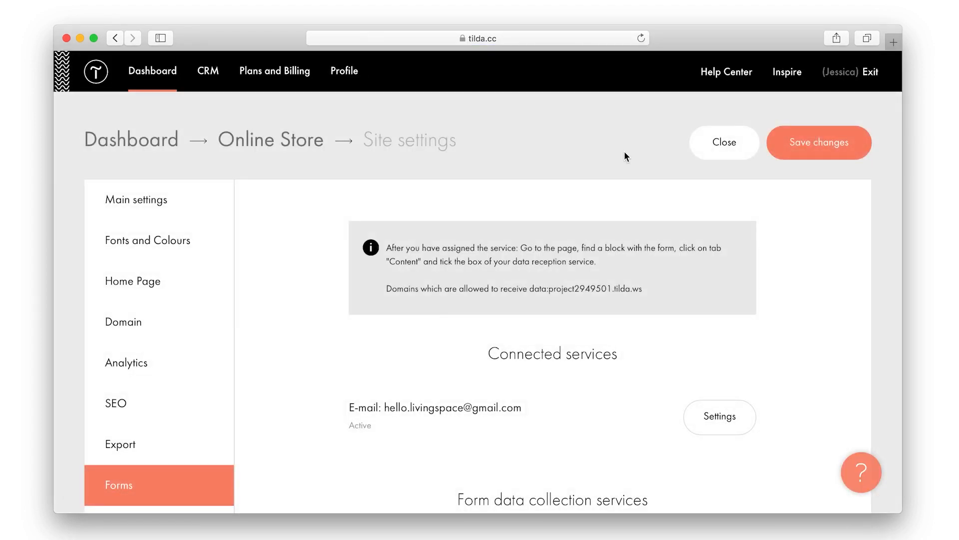
pyautogui.scroll(-5, 620, 173)
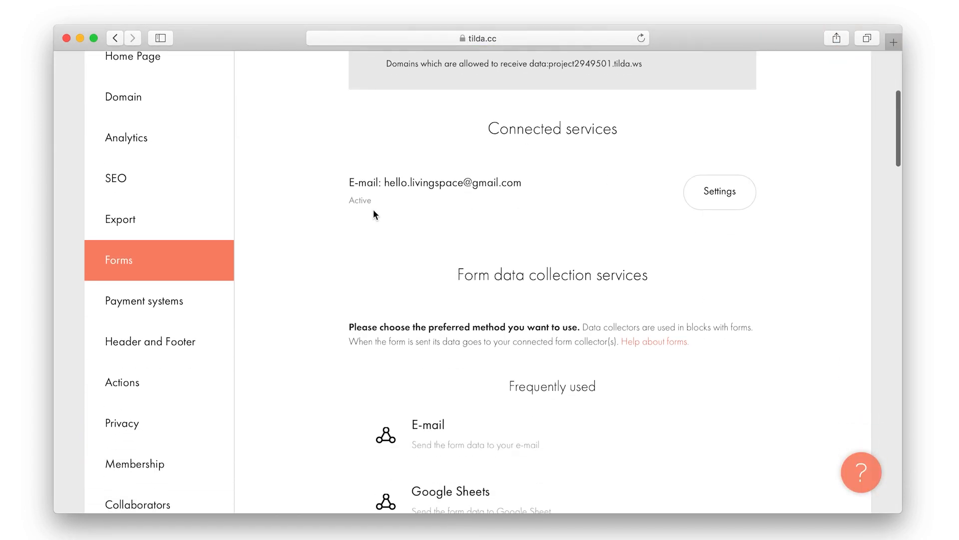
pyautogui.scroll(-10, 348, 214)
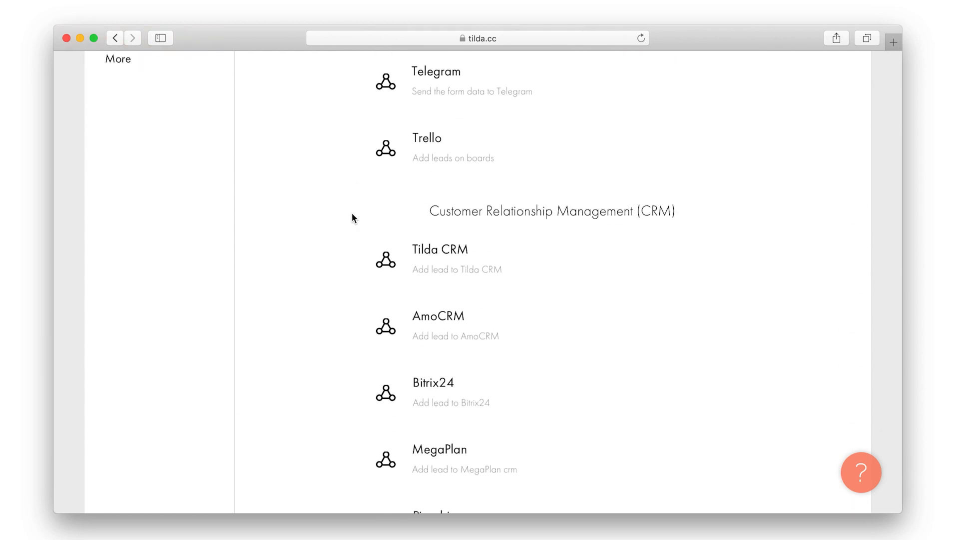
# Set up Tilda CRM with the Living Space list and assign it to all site forms
pyautogui.click(434, 265)
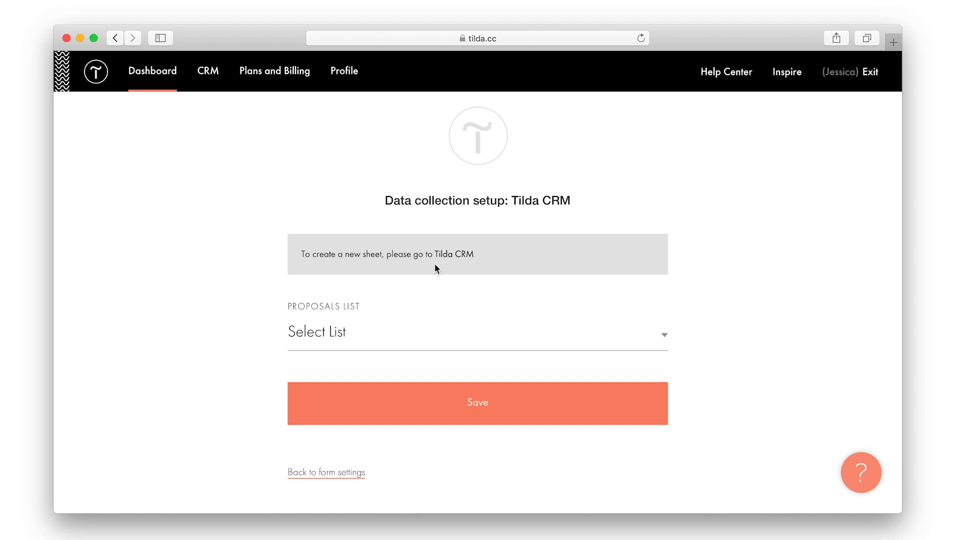
pyautogui.scroll(-3, 434, 264)
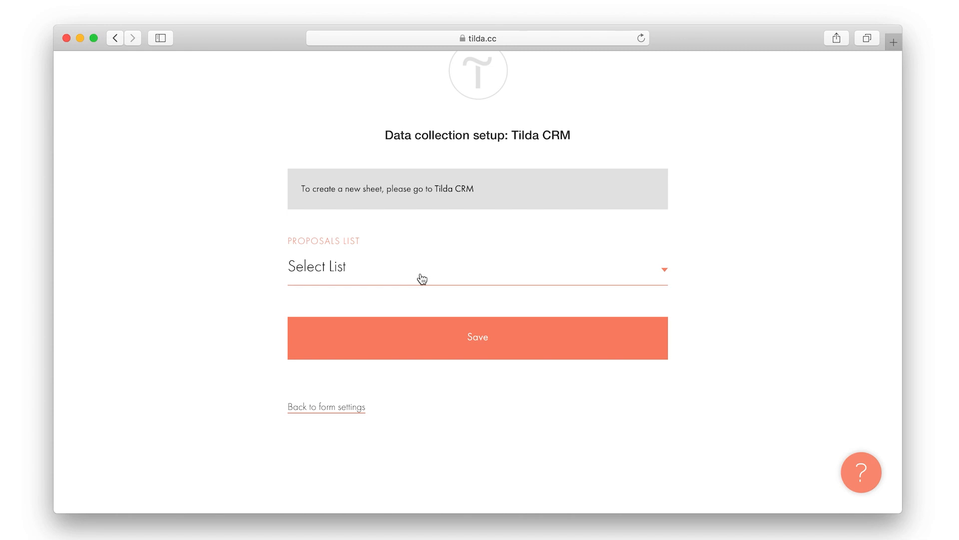
pyautogui.click(420, 275)
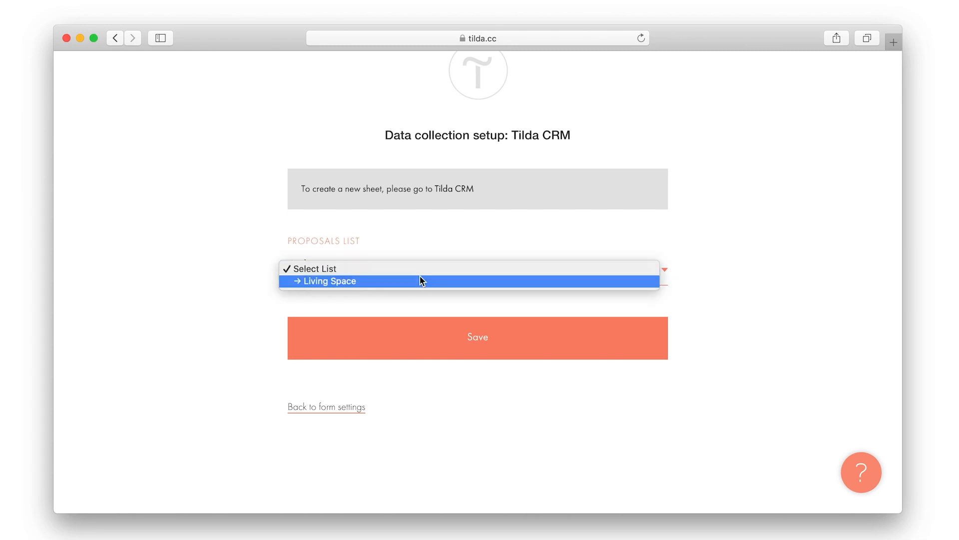
pyautogui.click(421, 281)
pyautogui.click(441, 332)
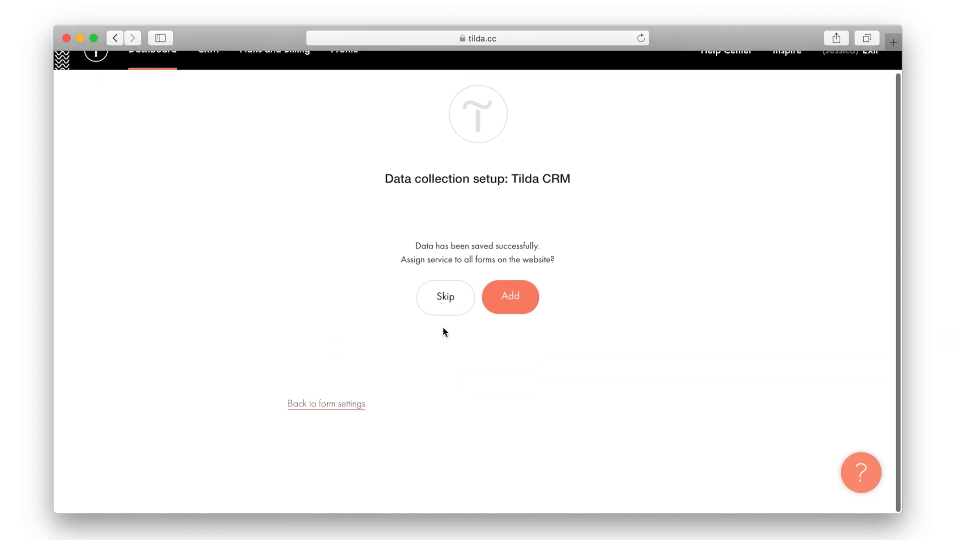
pyautogui.click(510, 296)
pyautogui.click(335, 382)
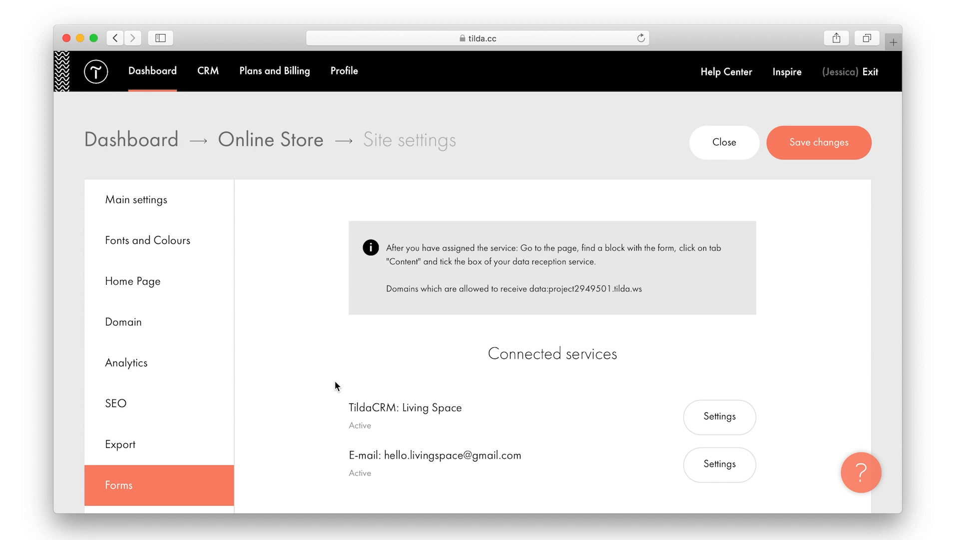
# Review the form settings fields and save the site's Forms settings
pyautogui.scroll(-3, 335, 385)
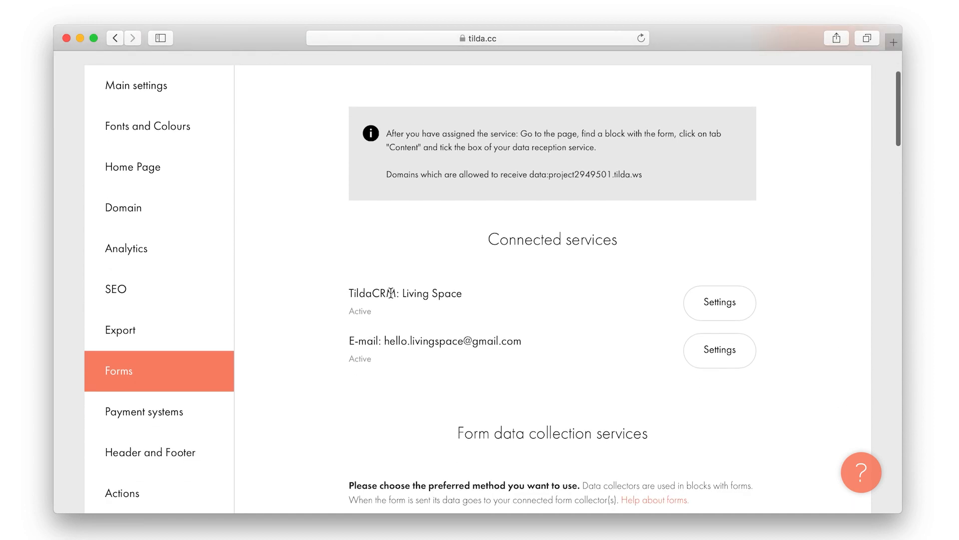
pyautogui.tripleClick(391, 293)
pyautogui.tripleClick(395, 342)
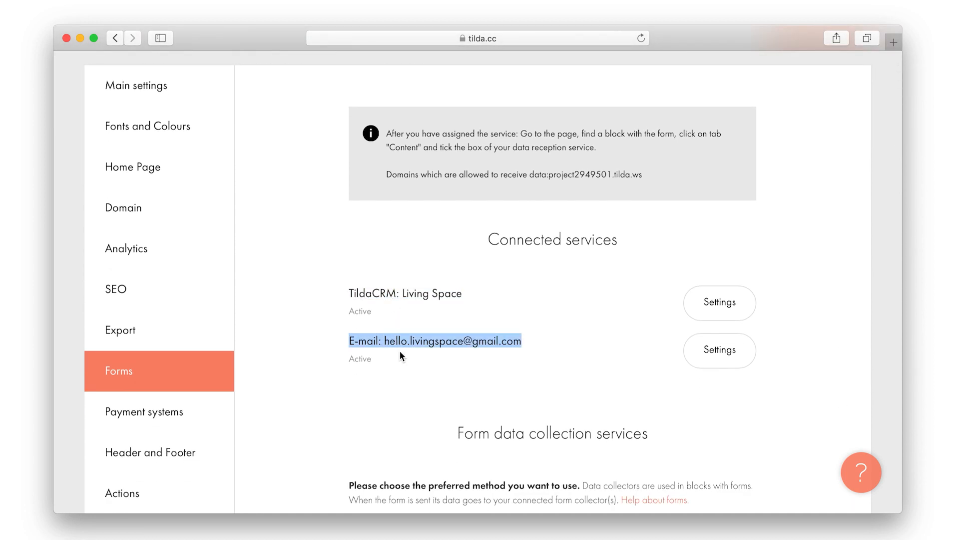
pyautogui.click(396, 344)
pyautogui.scroll(4, 406, 361)
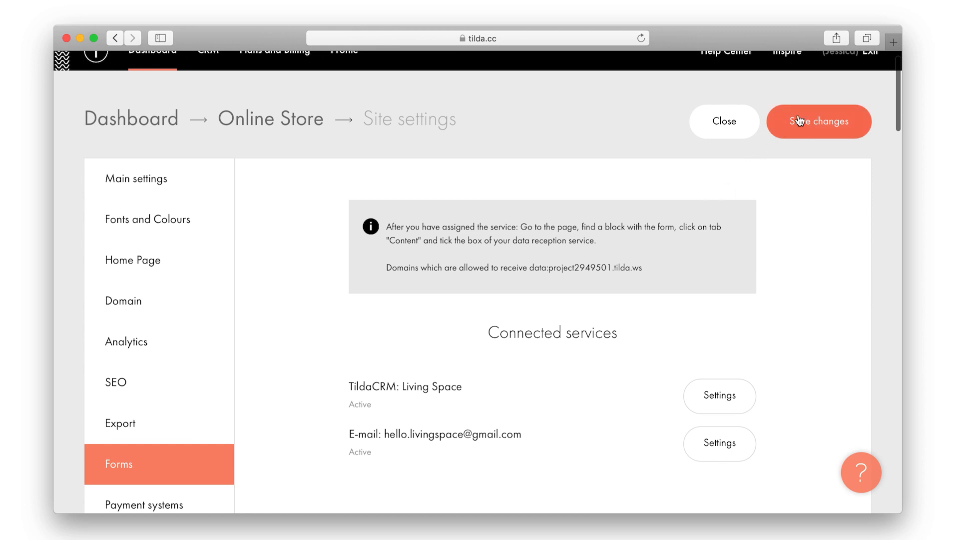
pyautogui.click(799, 121)
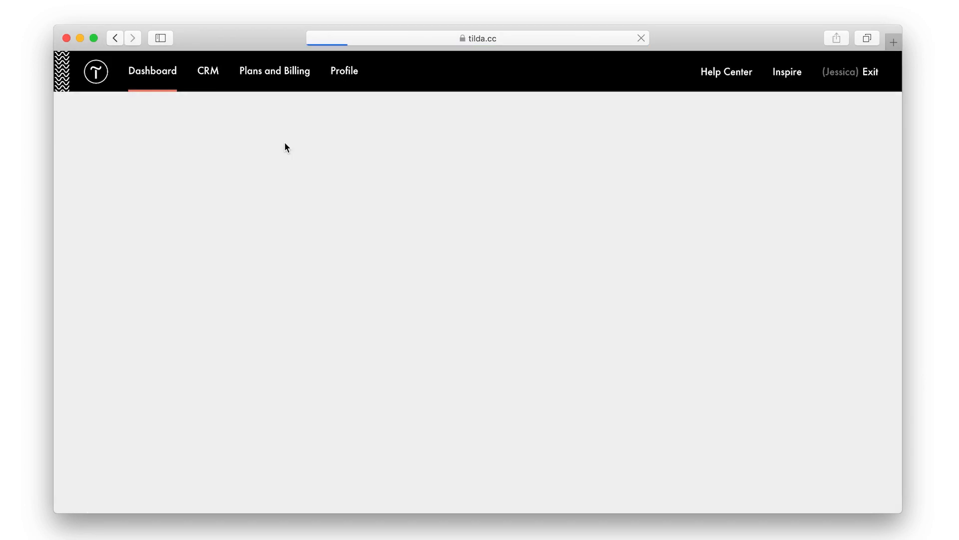
# From the cart block's settings, view the still-empty Living Space list in Tilda CRM
pyautogui.click(313, 358)
pyautogui.scroll(-5, 229, 352)
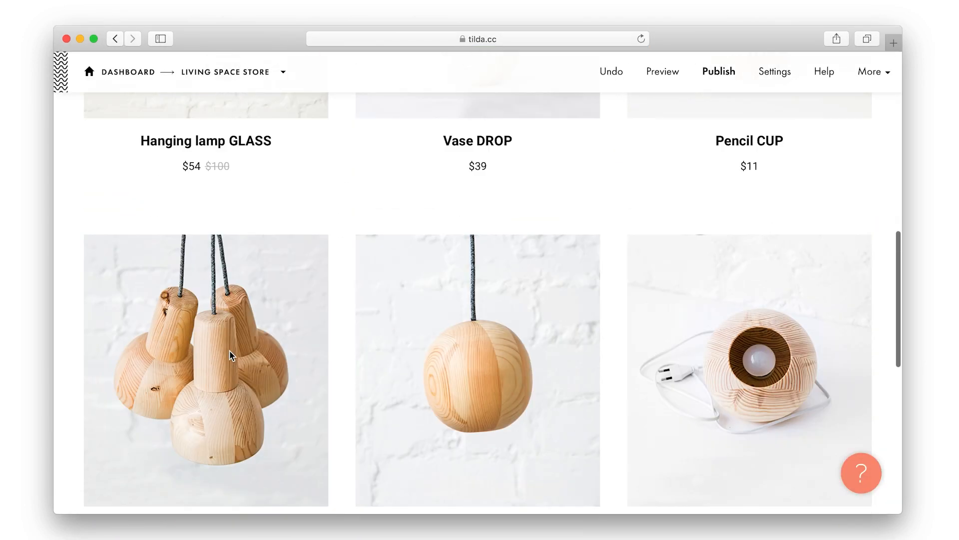
pyautogui.scroll(-8, 230, 352)
pyautogui.click(203, 231)
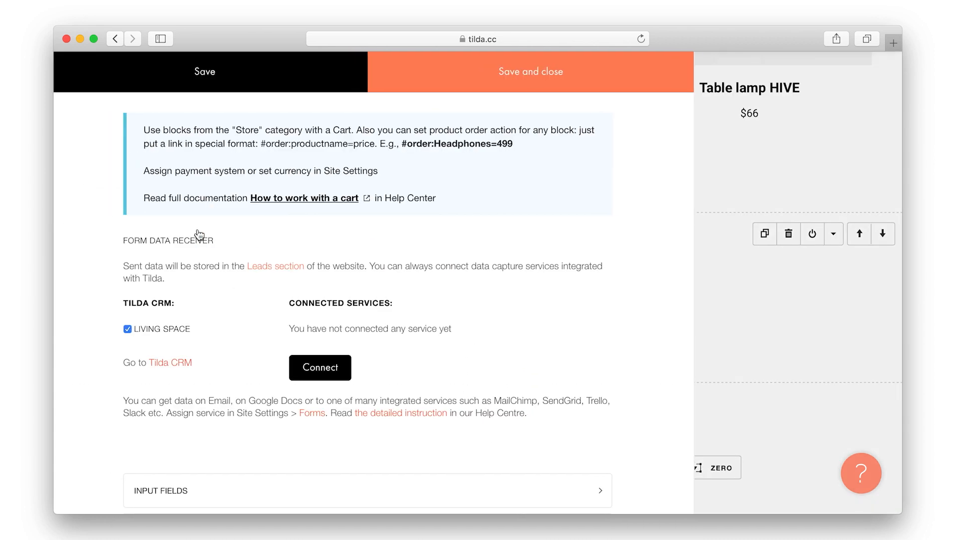
pyautogui.click(184, 362)
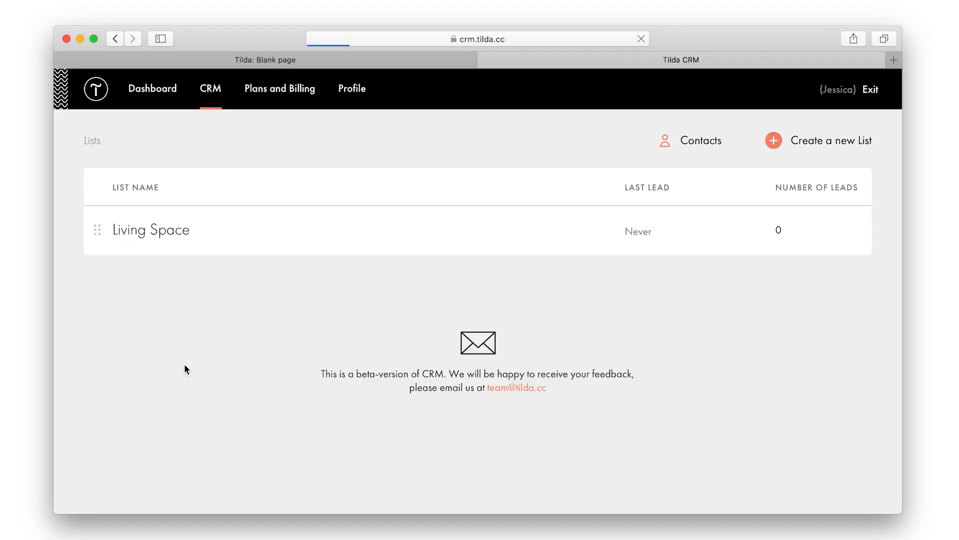
pyautogui.click(166, 235)
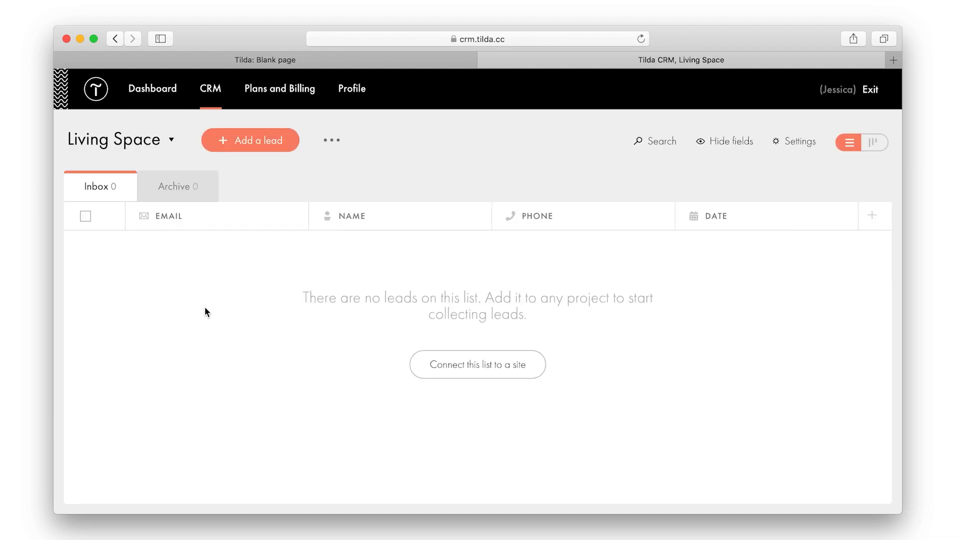
# Return via the dashboard to the Living Space Store page in the editor
pyautogui.click(165, 93)
pyautogui.click(212, 261)
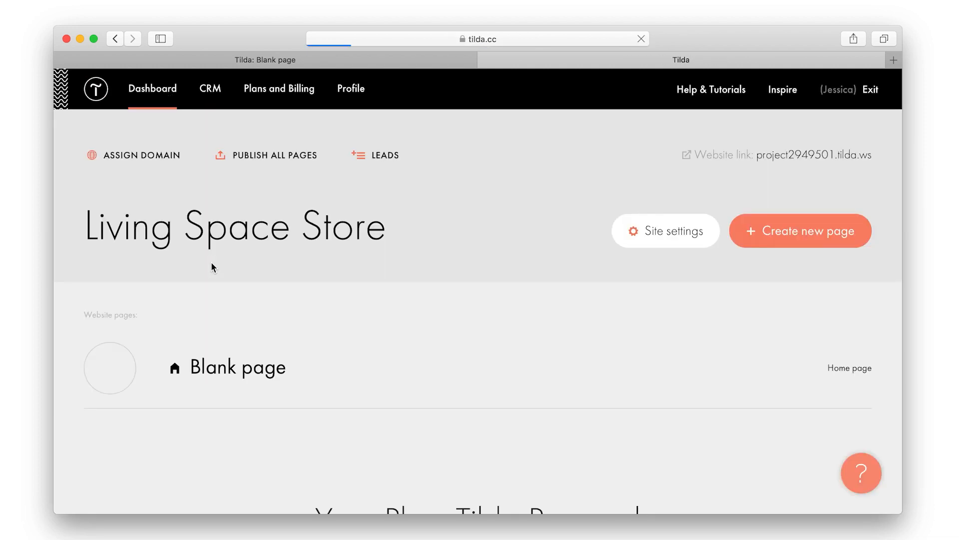
pyautogui.click(219, 366)
pyautogui.scroll(-5, 829, 235)
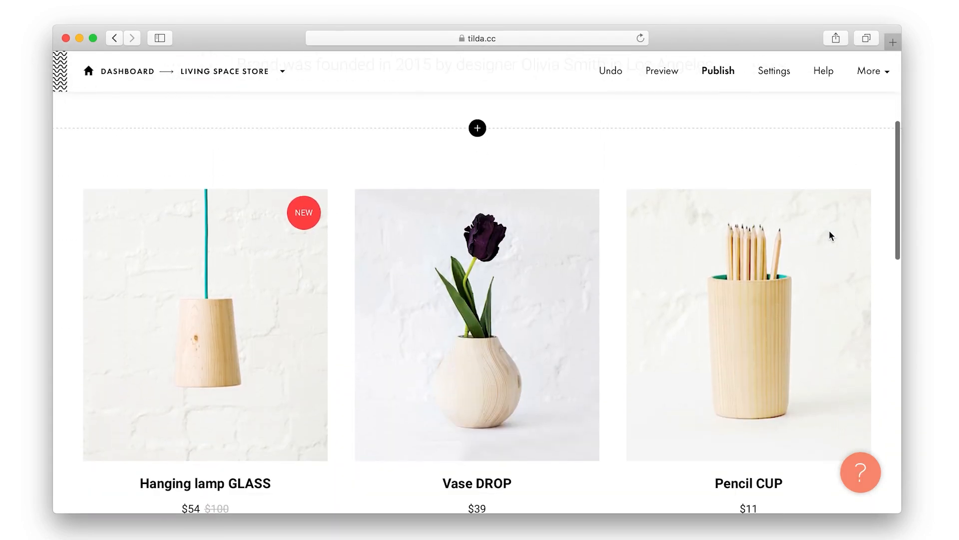
pyautogui.scroll(-10, 829, 232)
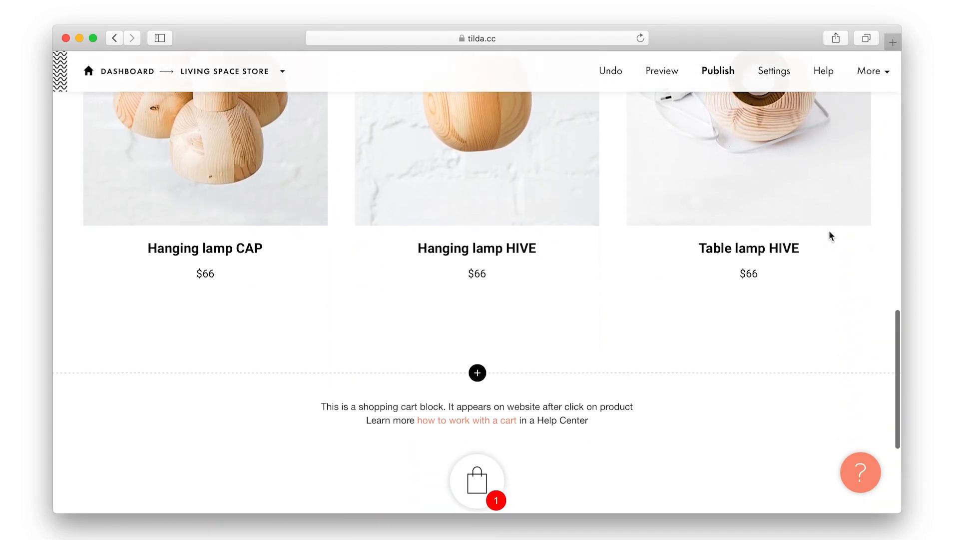
# Insert the Contacts 'with title and big address' block above the shopping cart block
pyautogui.scroll(-5, 829, 233)
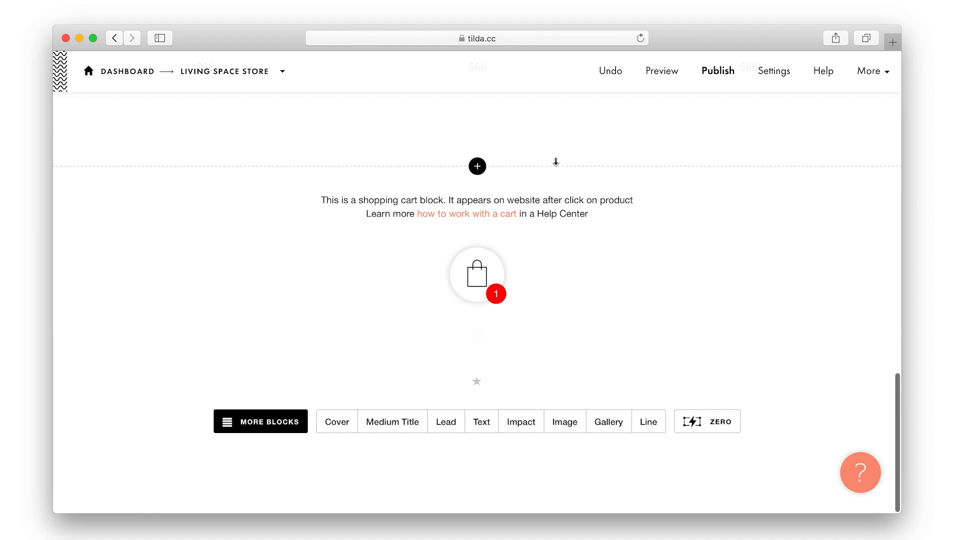
pyautogui.click(481, 171)
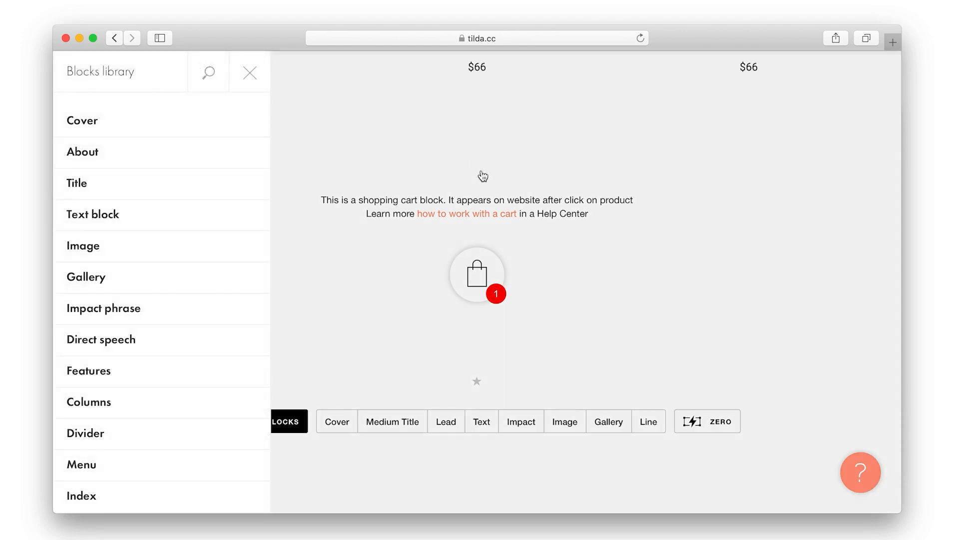
pyautogui.scroll(-8, 141, 339)
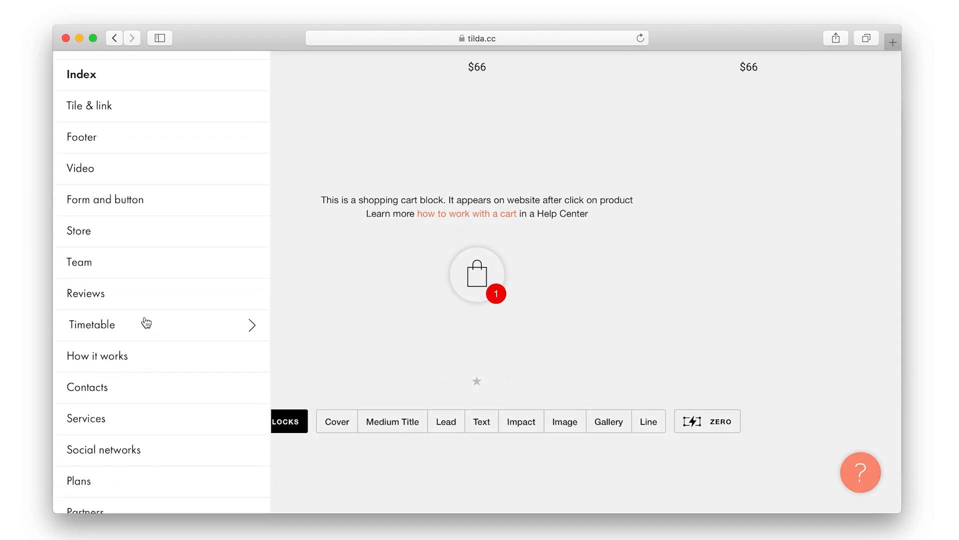
pyautogui.click(139, 391)
pyautogui.scroll(-6, 256, 304)
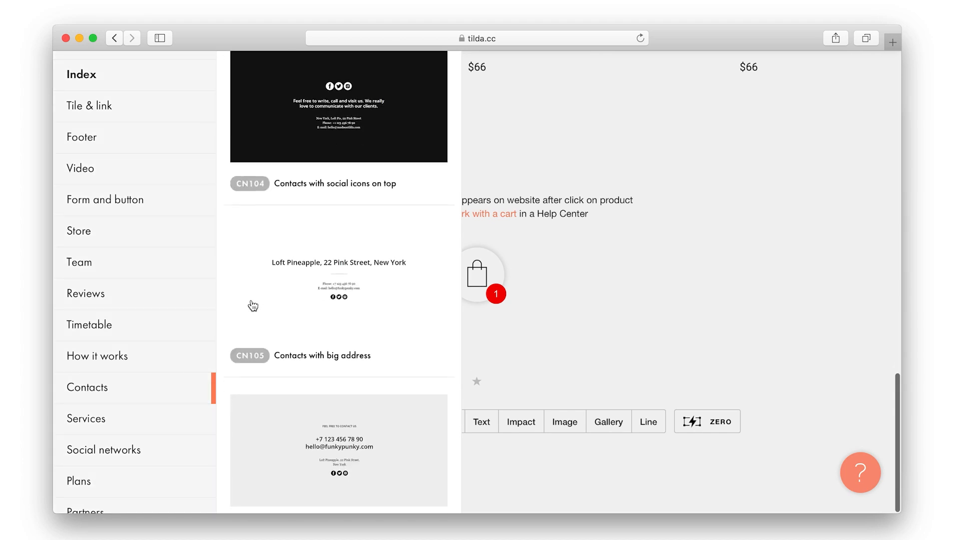
pyautogui.click(257, 301)
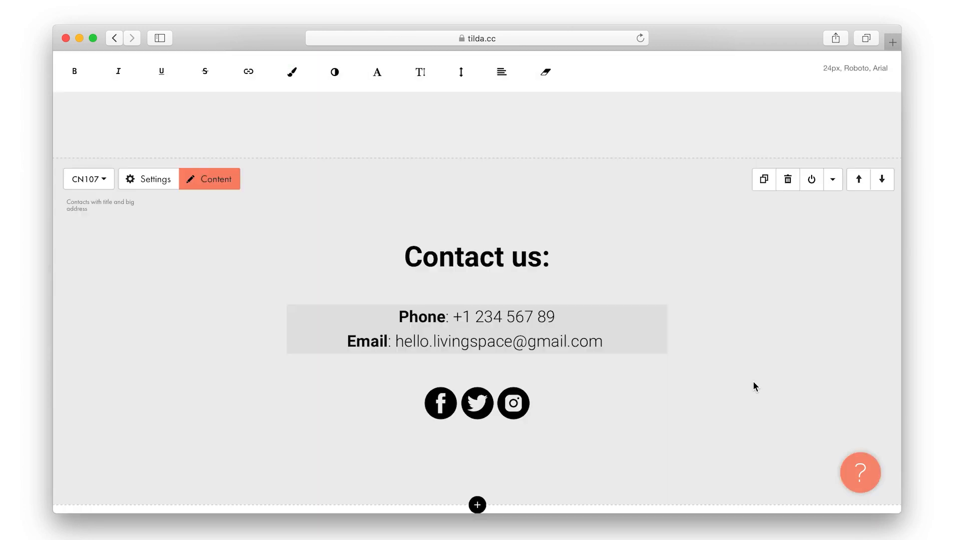
pyautogui.scroll(10, 654, 230)
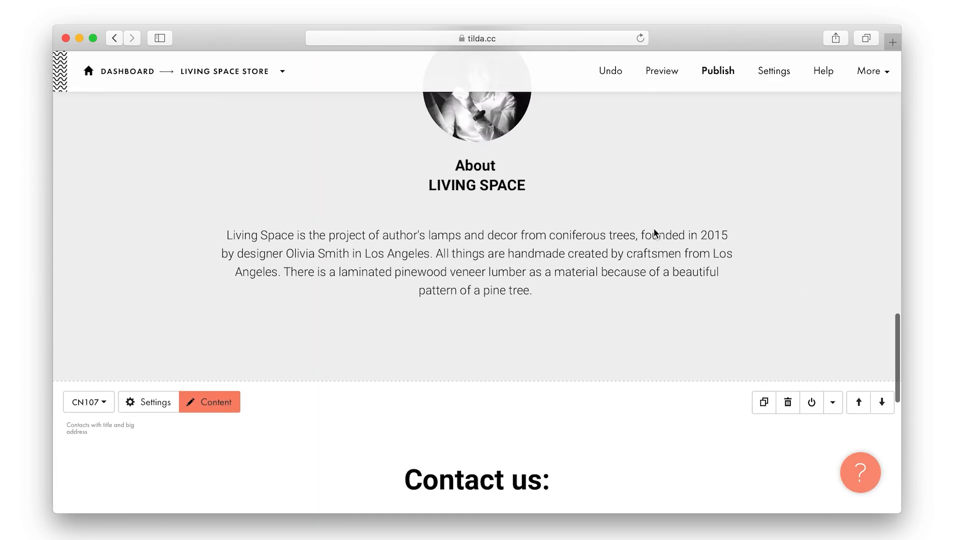
pyautogui.scroll(15, 655, 230)
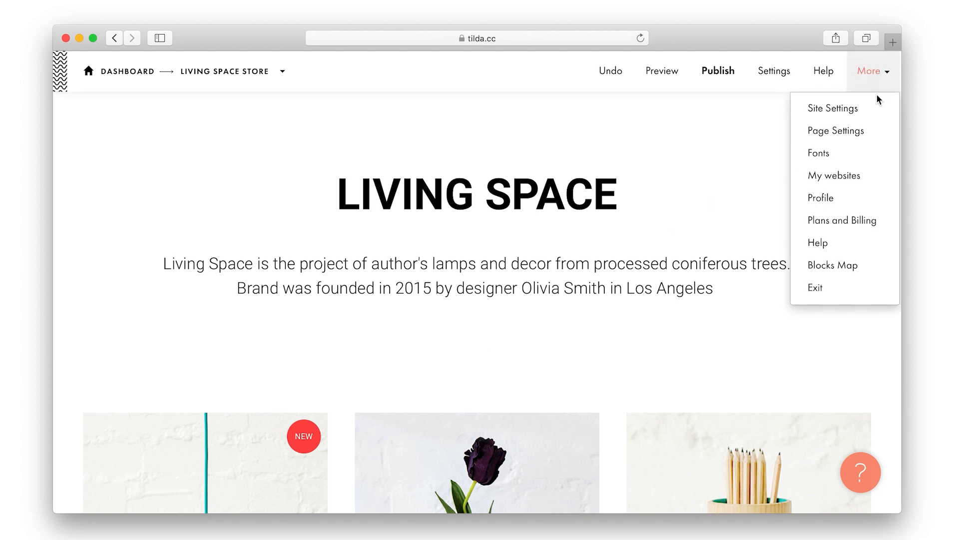
# Set the site's custom Tilda subdomain to hello.livingspace in Site Settings
pyautogui.click(875, 101)
pyautogui.click(499, 416)
pyautogui.write('hello.livingspace')
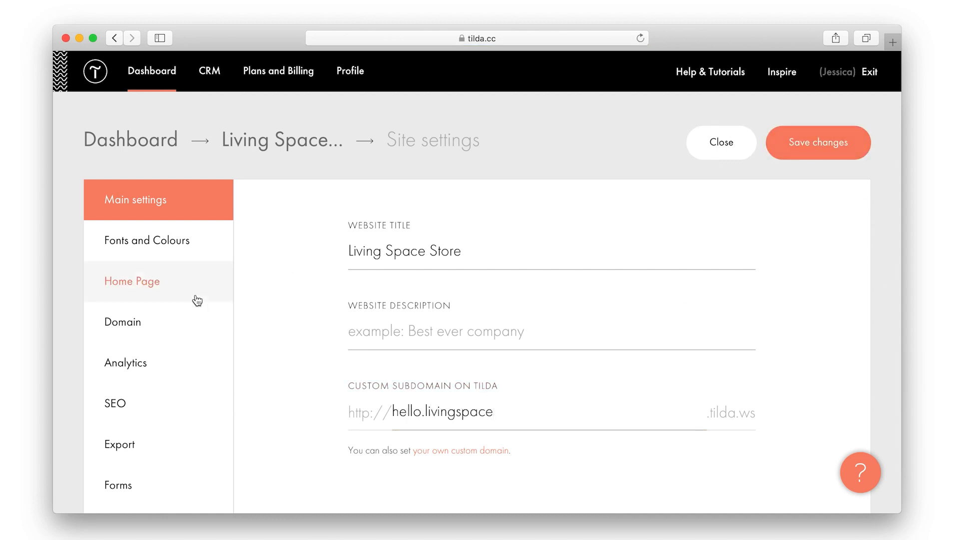
pyautogui.click(162, 321)
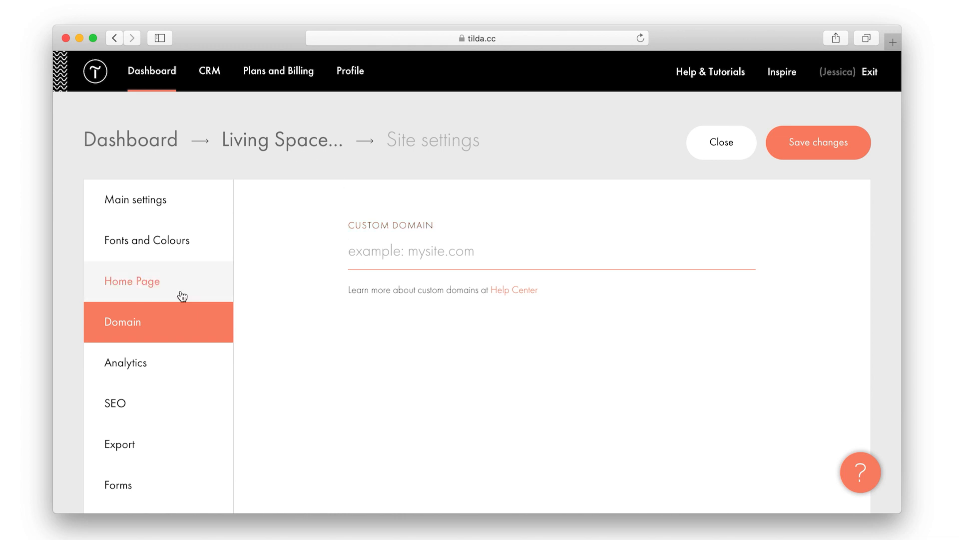
pyautogui.click(178, 205)
pyautogui.moveTo(499, 411); pyautogui.dragTo(371, 417)
pyautogui.click(398, 453)
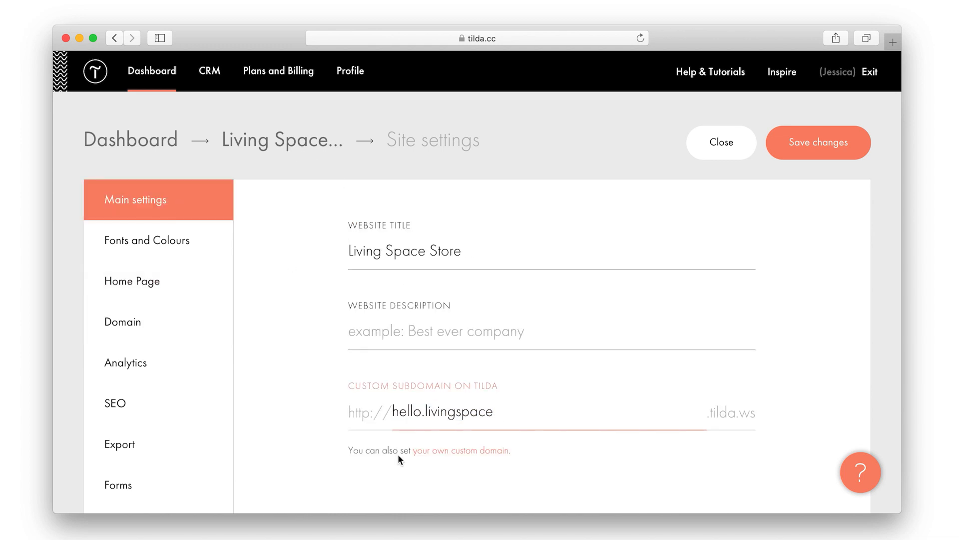
# Save the site settings and reopen the store page in the editor
pyautogui.click(830, 150)
pyautogui.click(300, 145)
pyautogui.click(208, 353)
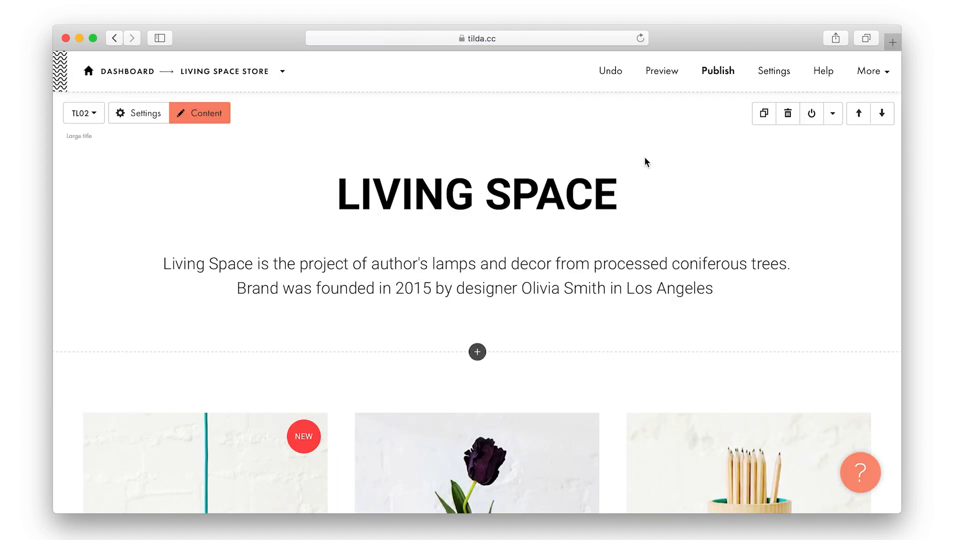
# Publish the store page and browse the live site in a new tab
pyautogui.click(706, 72)
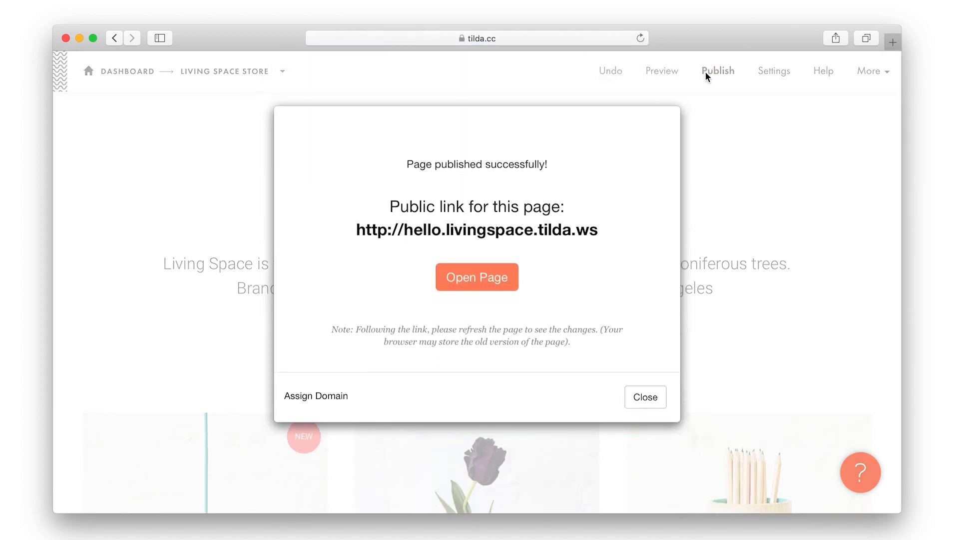
pyautogui.click(493, 280)
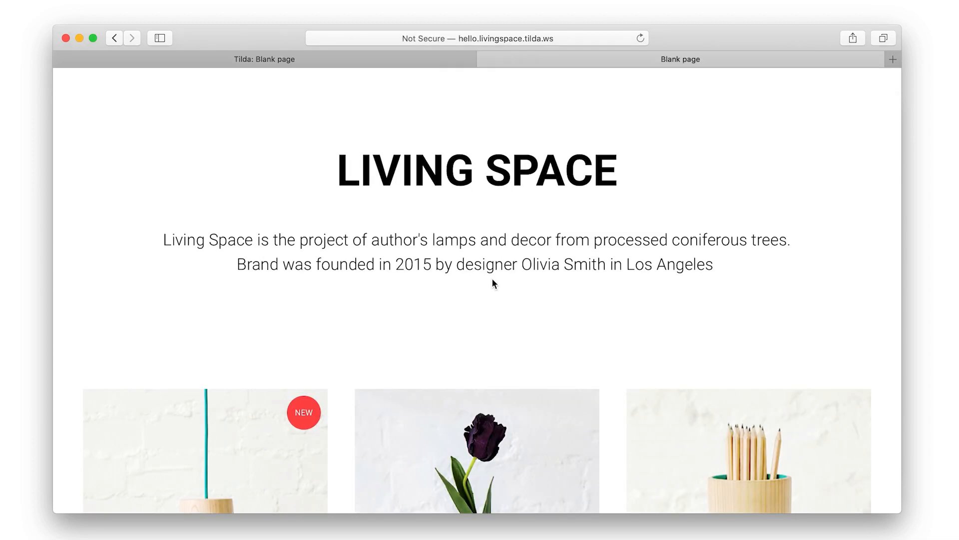
pyautogui.scroll(-10, 492, 283)
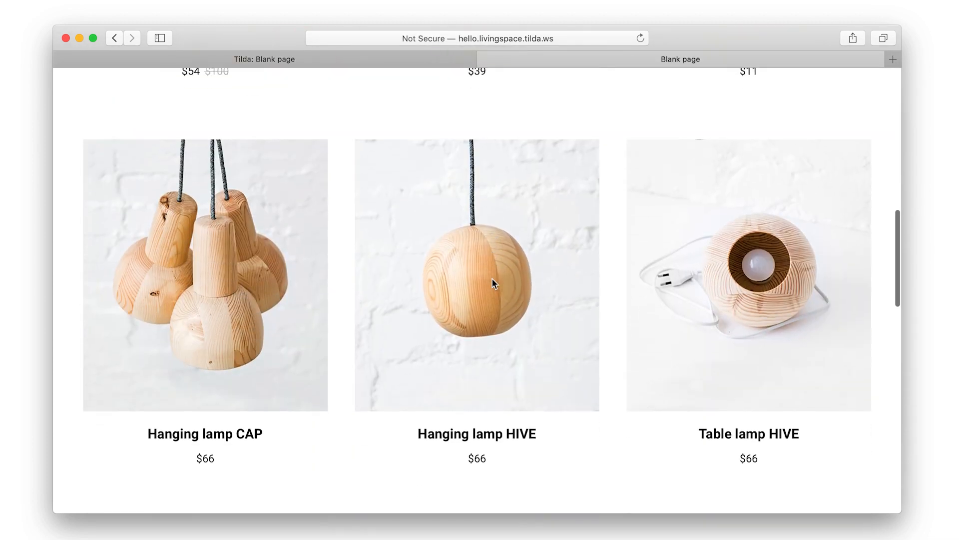
pyautogui.scroll(-15, 493, 284)
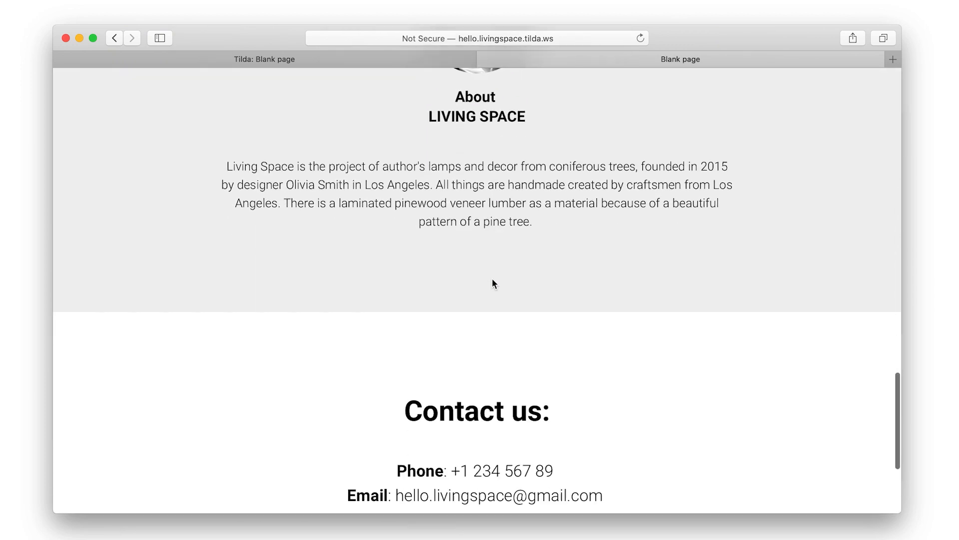
pyautogui.scroll(-4, 492, 284)
pyautogui.scroll(9, 495, 282)
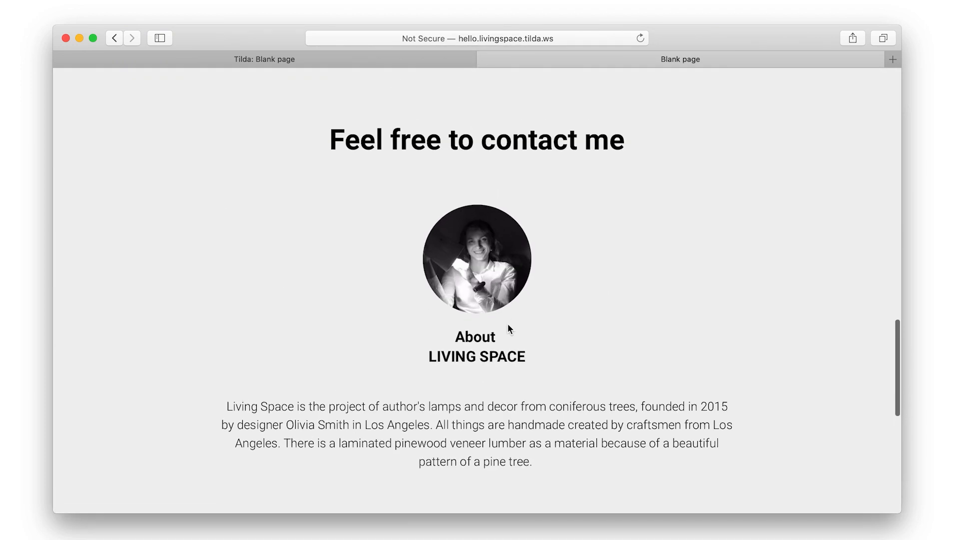
pyautogui.scroll(12, 508, 325)
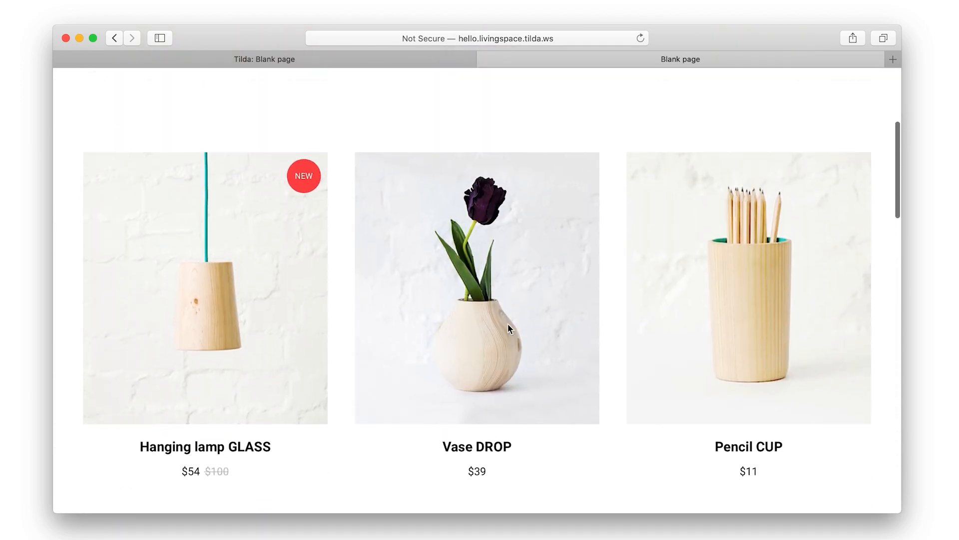
pyautogui.scroll(5, 509, 325)
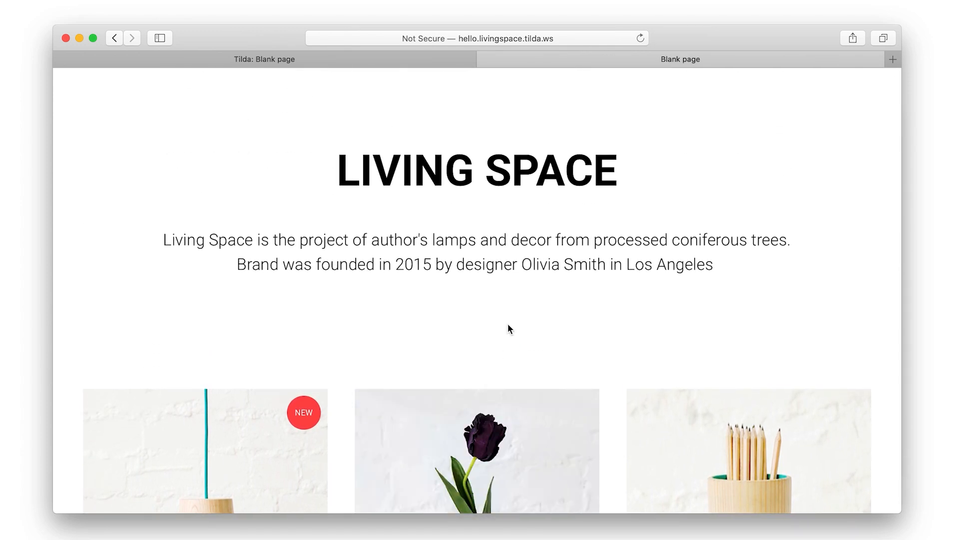
pyautogui.scroll(-3, 509, 328)
# Add the Hanging lamp GLASS ($54) to the cart and close the Your order dialog
pyautogui.click(253, 355)
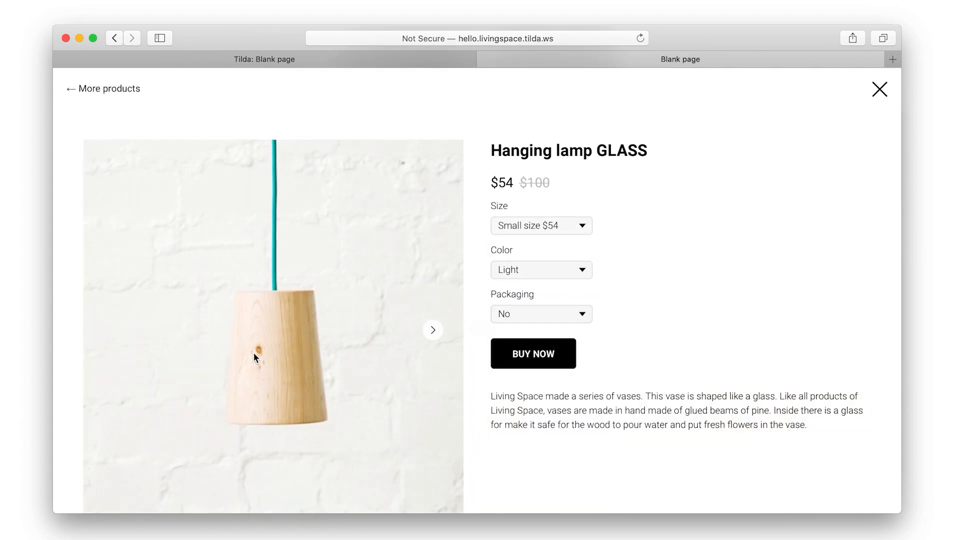
pyautogui.click(509, 356)
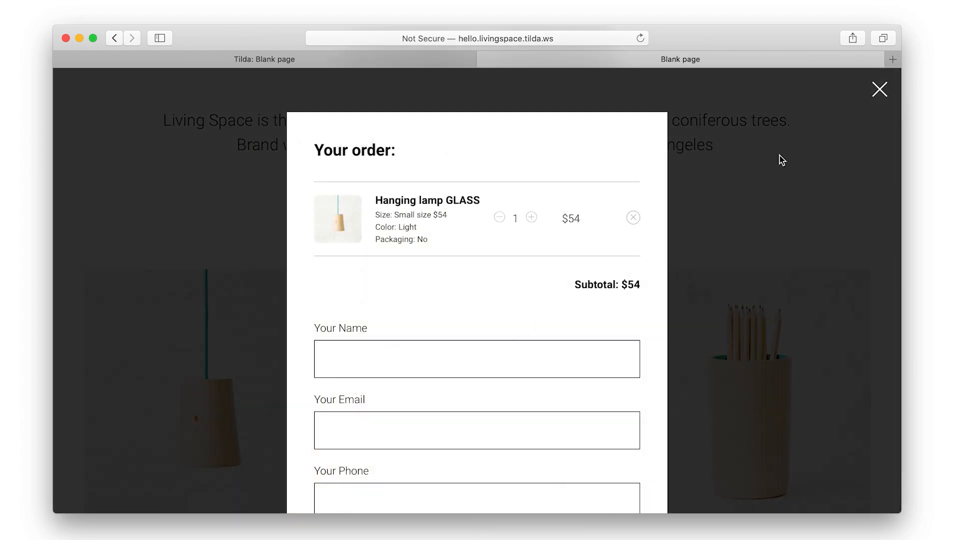
pyautogui.click(879, 91)
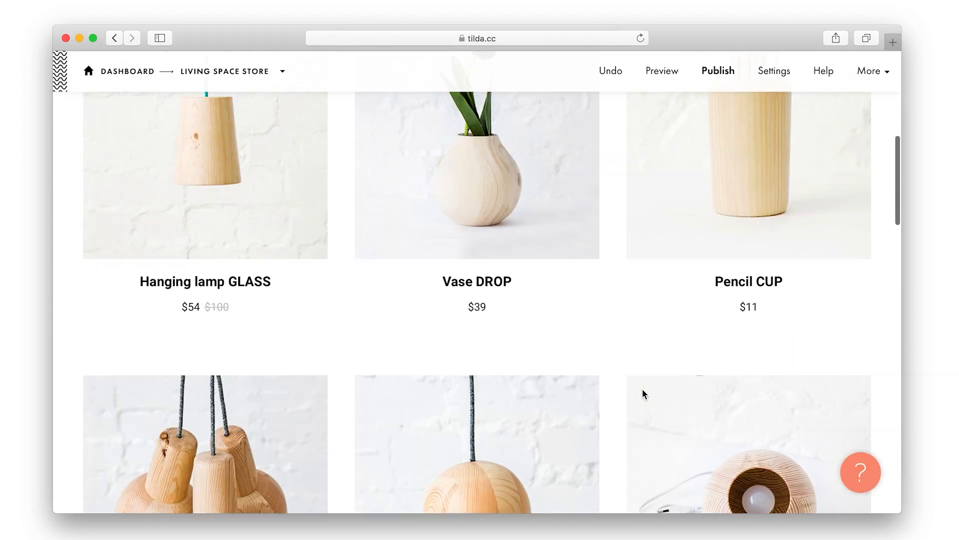
# Turn off 'Open cart after product pick' in the cart block settings and save
pyautogui.scroll(-15, 642, 388)
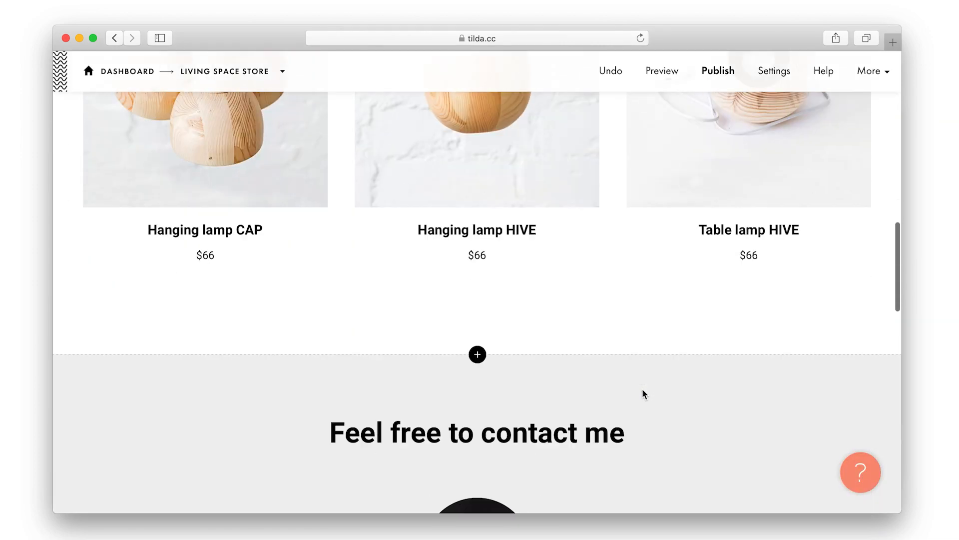
pyautogui.scroll(-15, 642, 388)
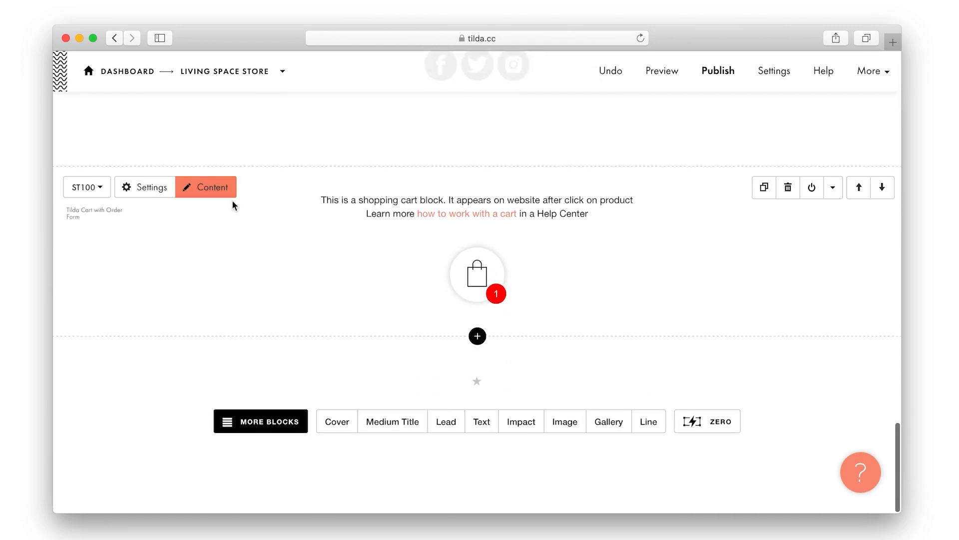
pyautogui.click(155, 189)
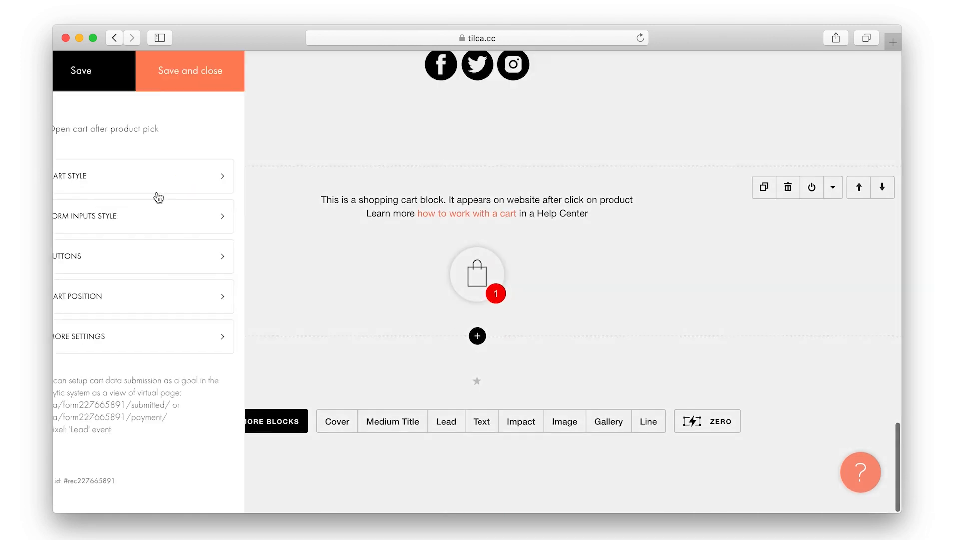
pyautogui.click(149, 132)
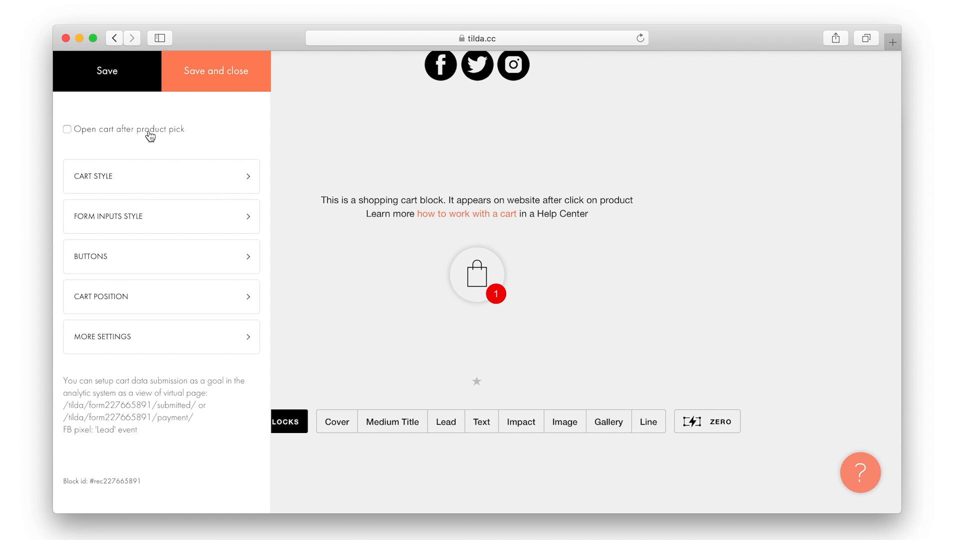
pyautogui.click(195, 86)
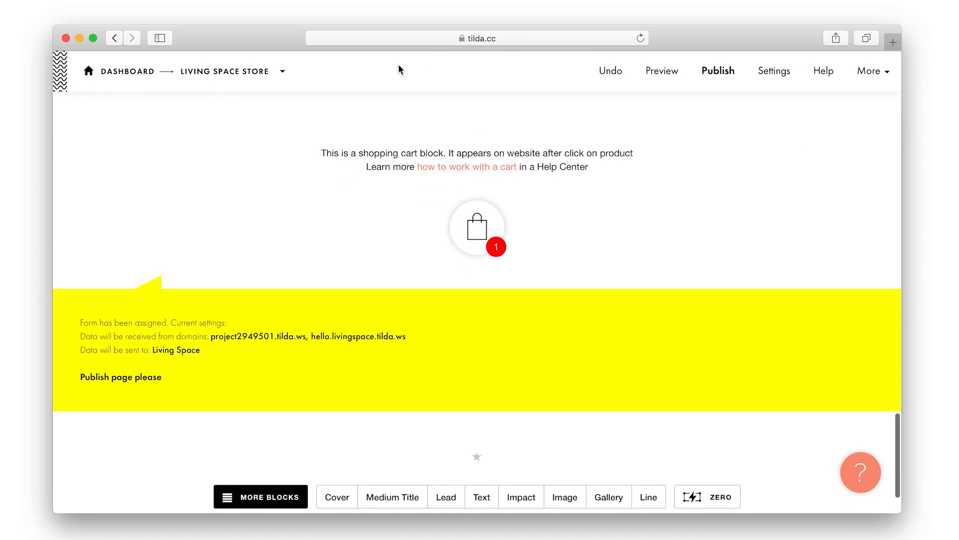
# Republish the page and test buying the Hanging lamp GLASS on the live site
pyautogui.click(715, 81)
pyautogui.click(506, 276)
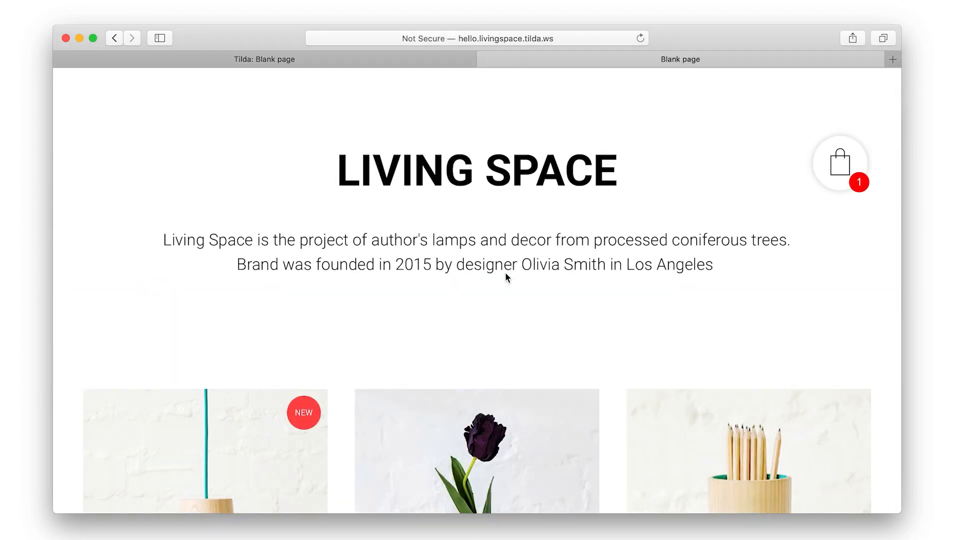
pyautogui.scroll(-5, 505, 277)
pyautogui.click(250, 340)
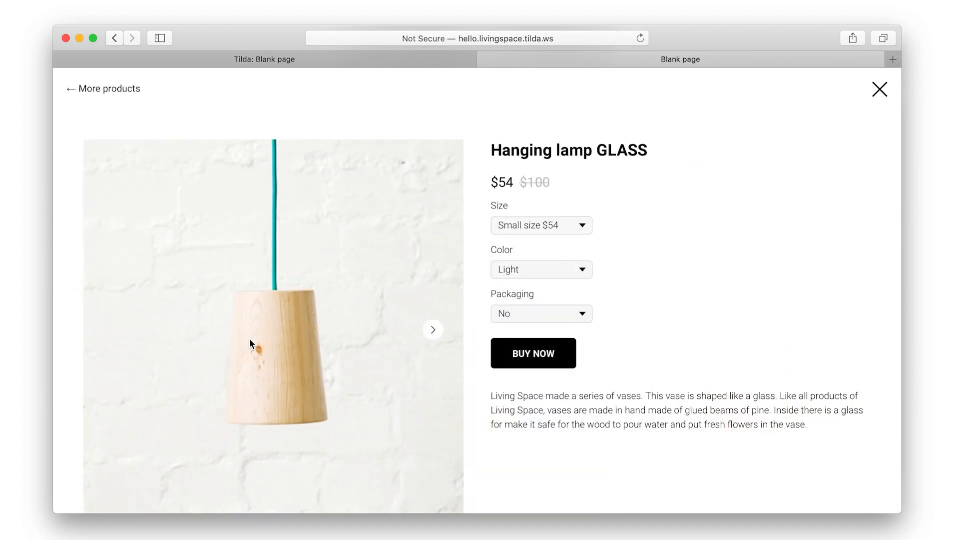
pyautogui.click(546, 349)
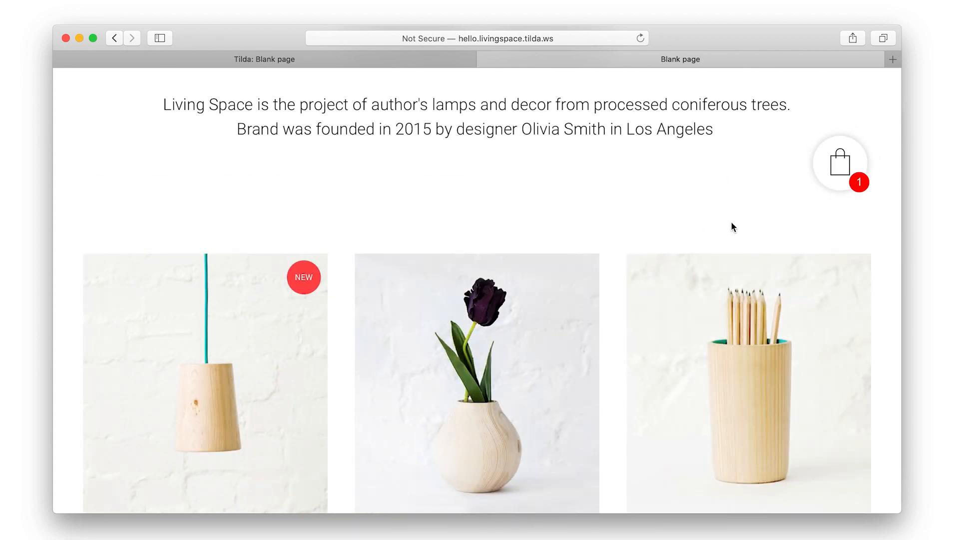
pyautogui.scroll(-6, 732, 223)
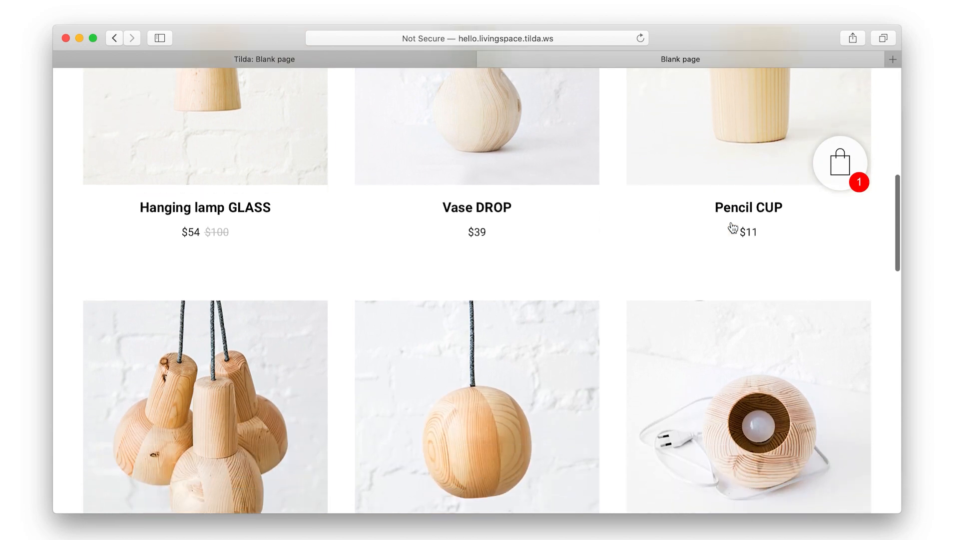
pyautogui.scroll(-9, 733, 228)
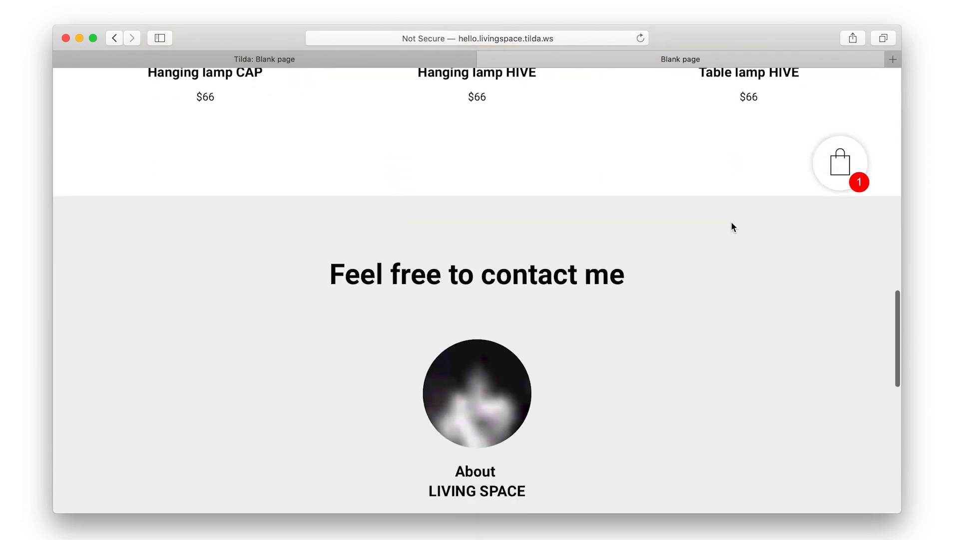
pyautogui.scroll(17, 733, 227)
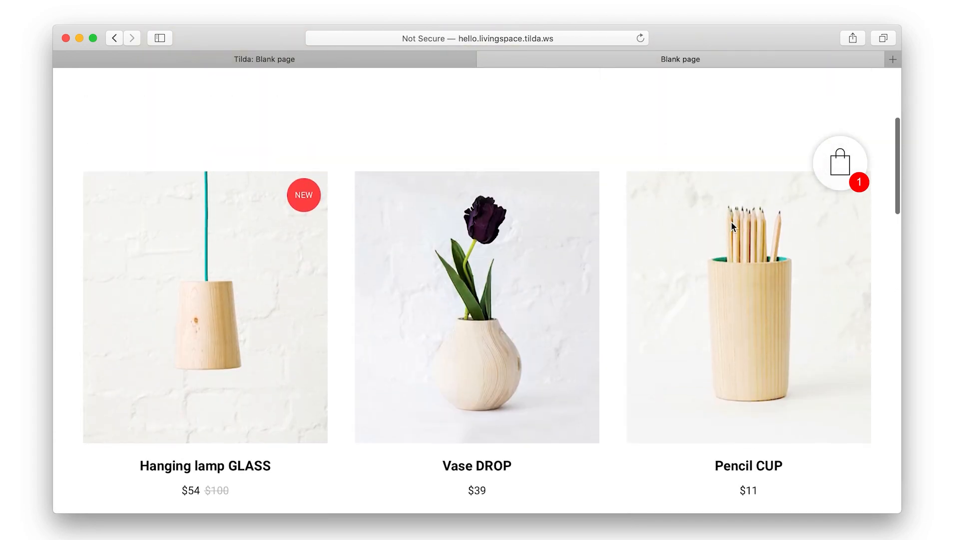
pyautogui.scroll(6, 730, 221)
pyautogui.click(484, 59)
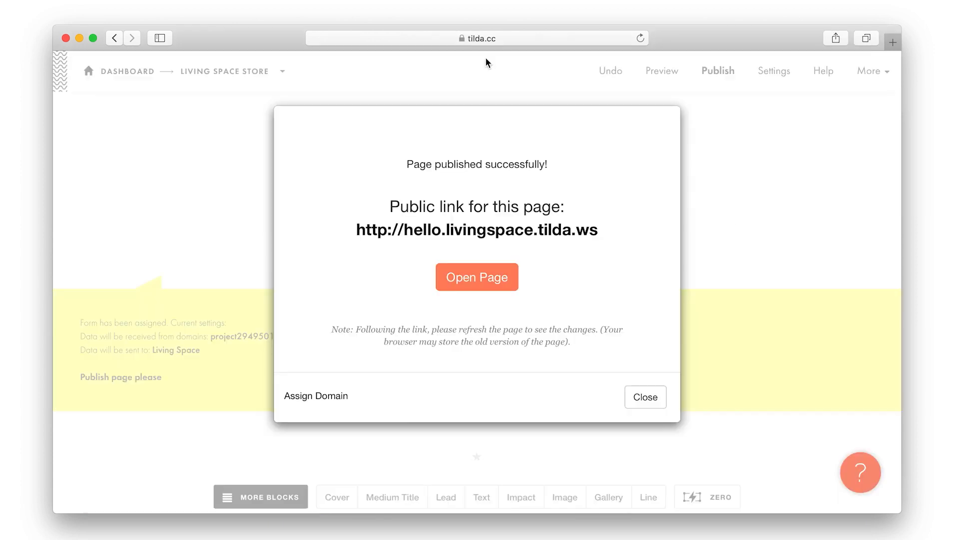
# Load hello.livingspace.tilda.ws in a new tab and scroll through the whole live page
pyautogui.click(894, 42)
pyautogui.write('http://hello.livingspace.tilda.ws')
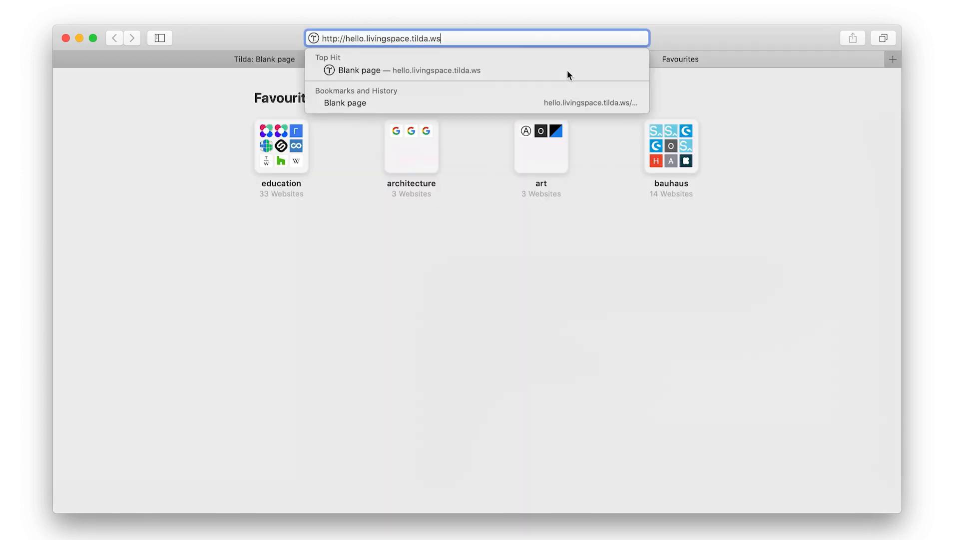
pyautogui.press('Return')
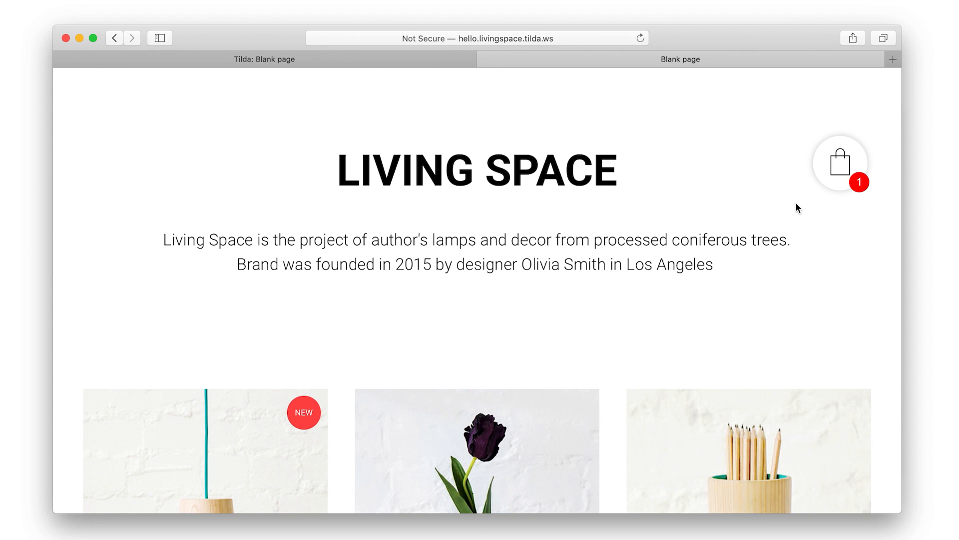
pyautogui.scroll(-15, 505, 319)
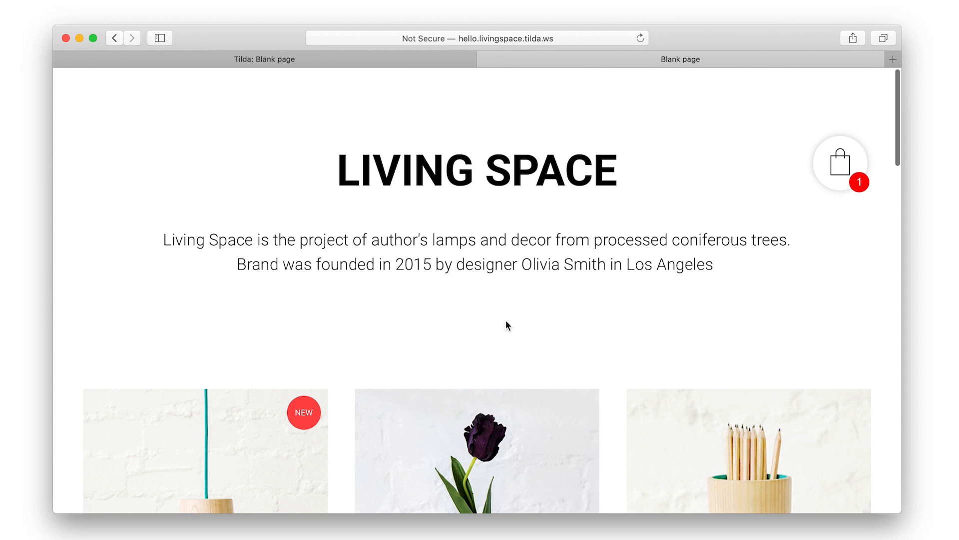
pyautogui.scroll(-15, 503, 304)
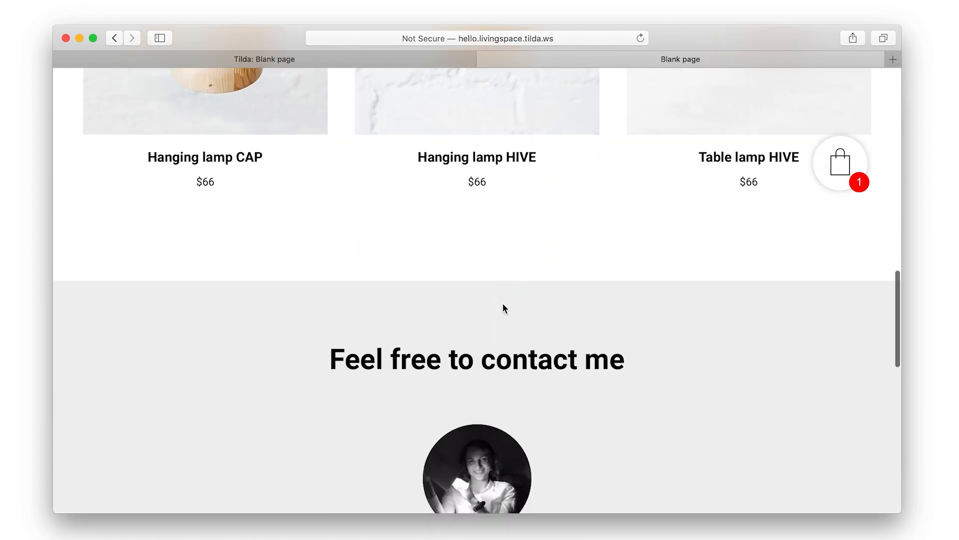
pyautogui.scroll(20, 503, 304)
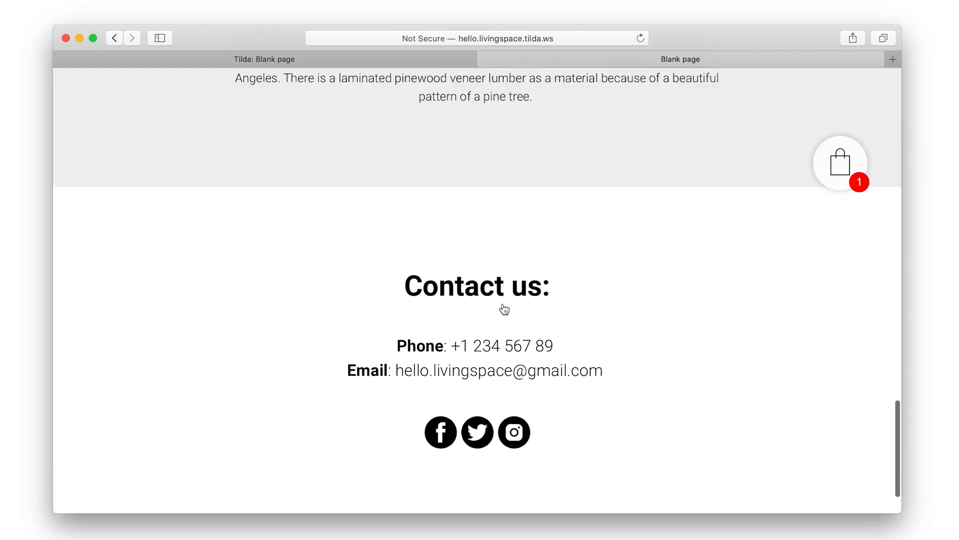
pyautogui.scroll(10, 503, 305)
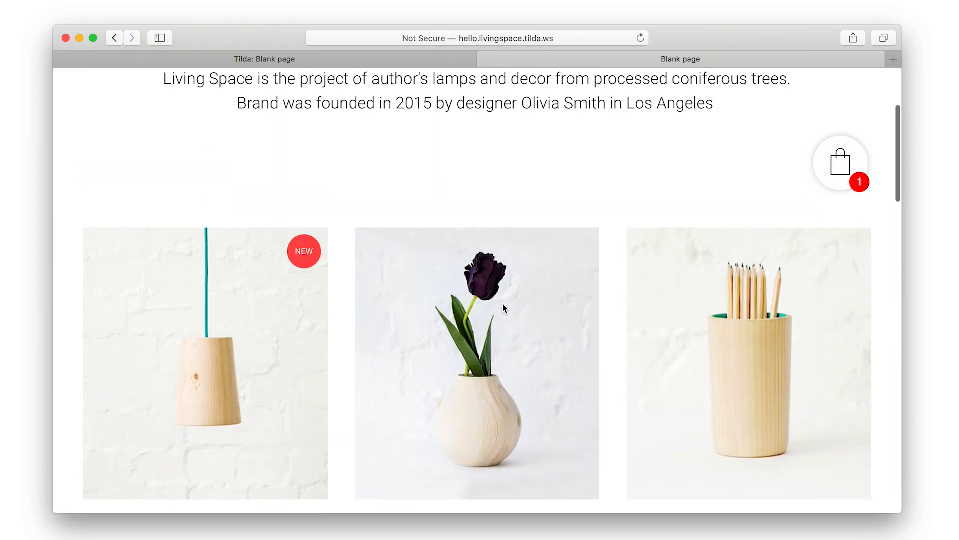
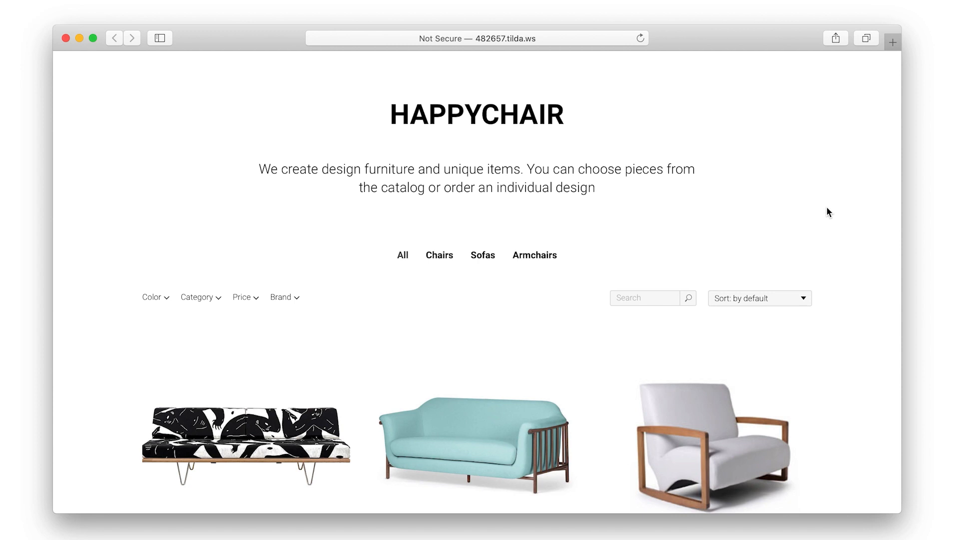
# Review the product block's sort-order options, keeping the default order
pyautogui.scroll(-10, 827, 209)
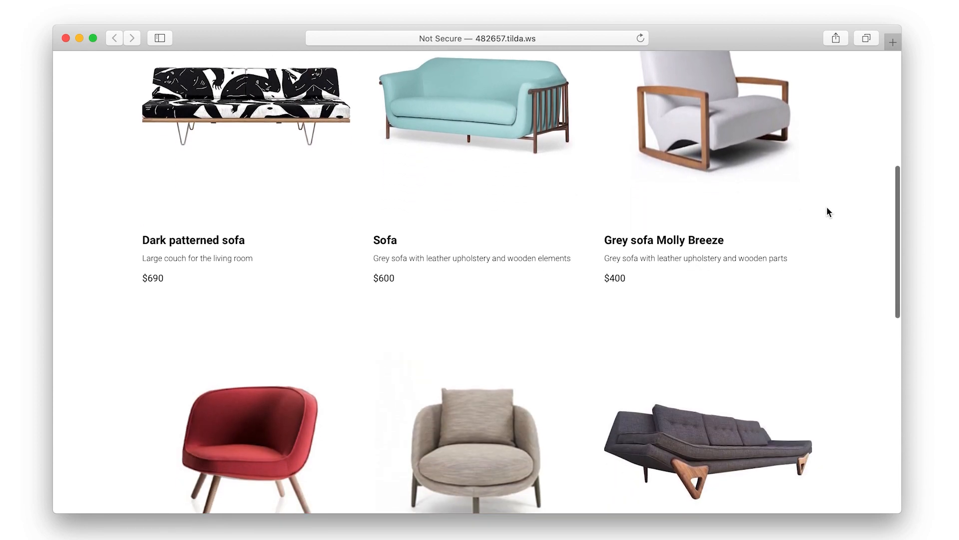
pyautogui.scroll(-15, 827, 208)
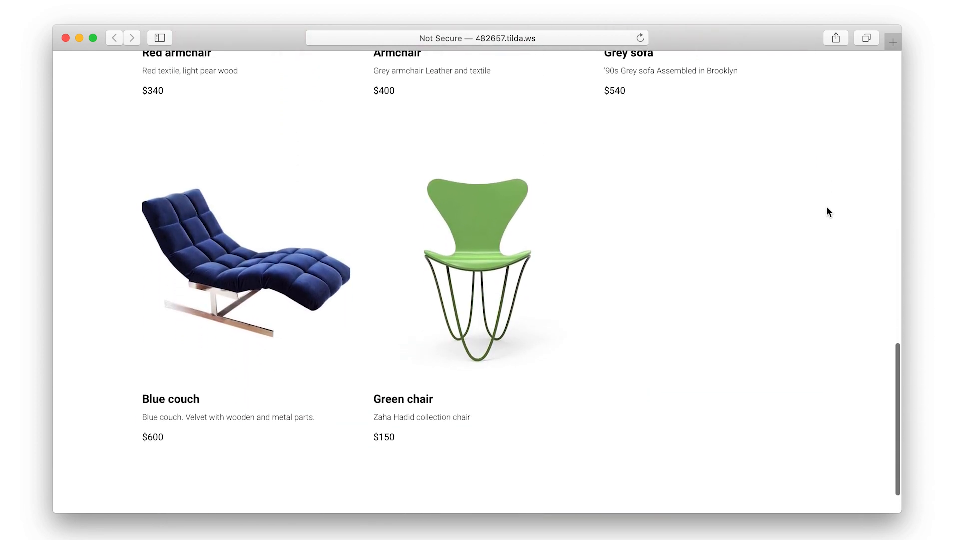
pyautogui.scroll(15, 827, 212)
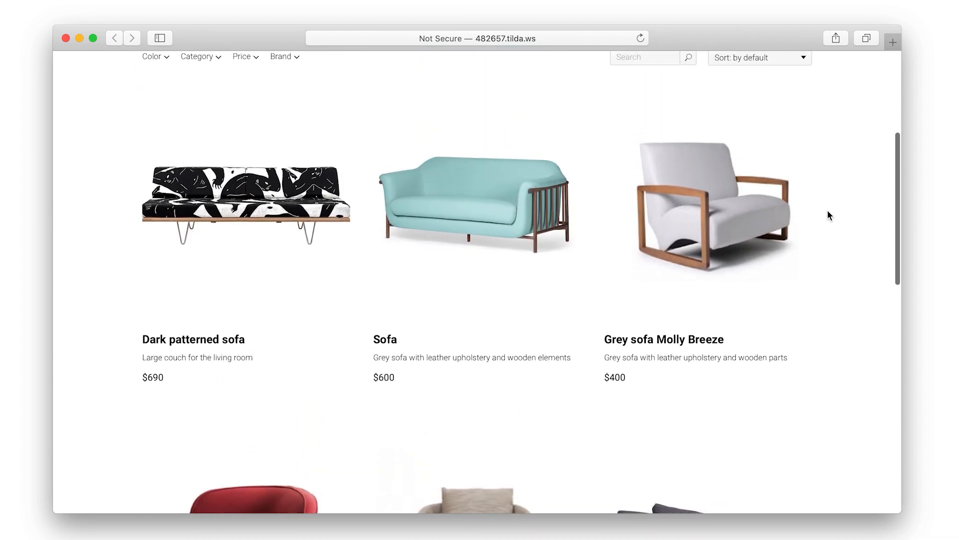
pyautogui.scroll(6, 828, 215)
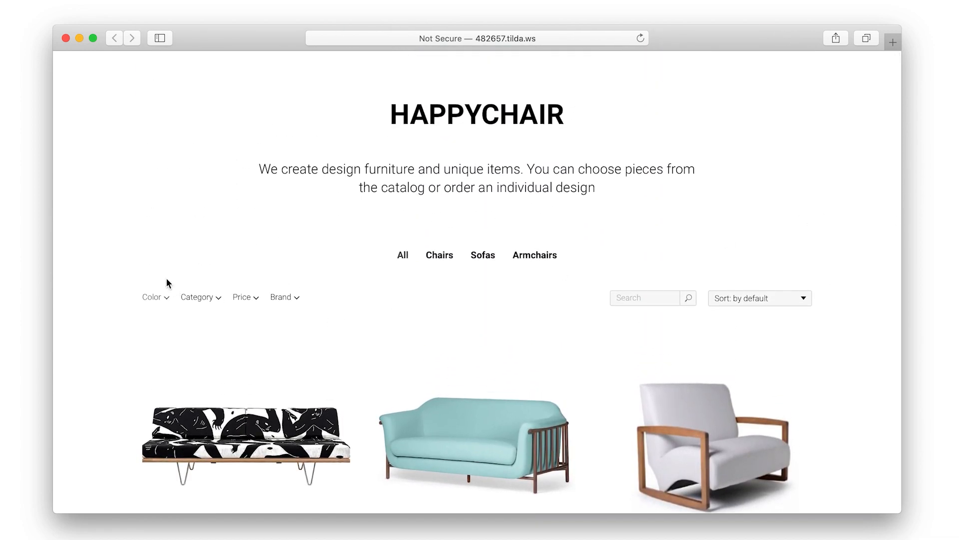
pyautogui.click(786, 303)
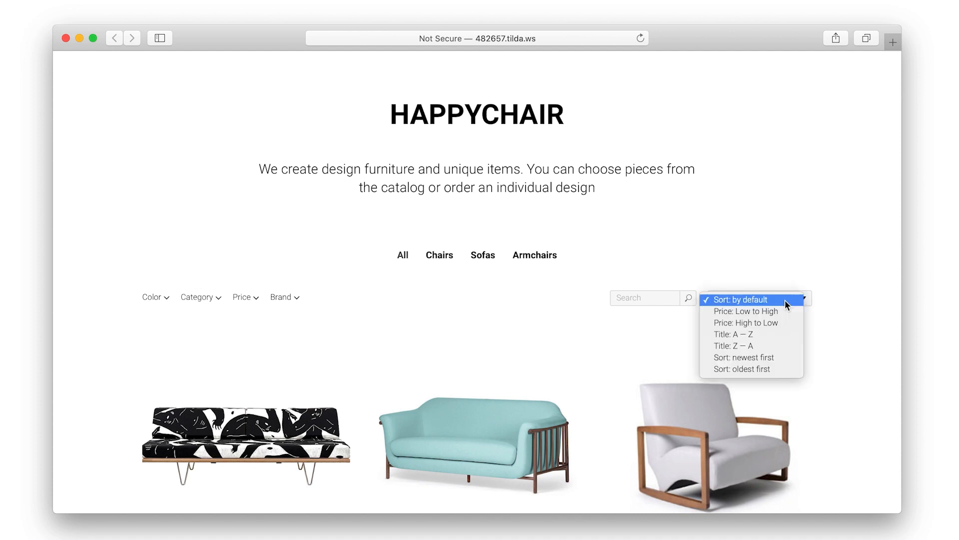
pyautogui.click(772, 285)
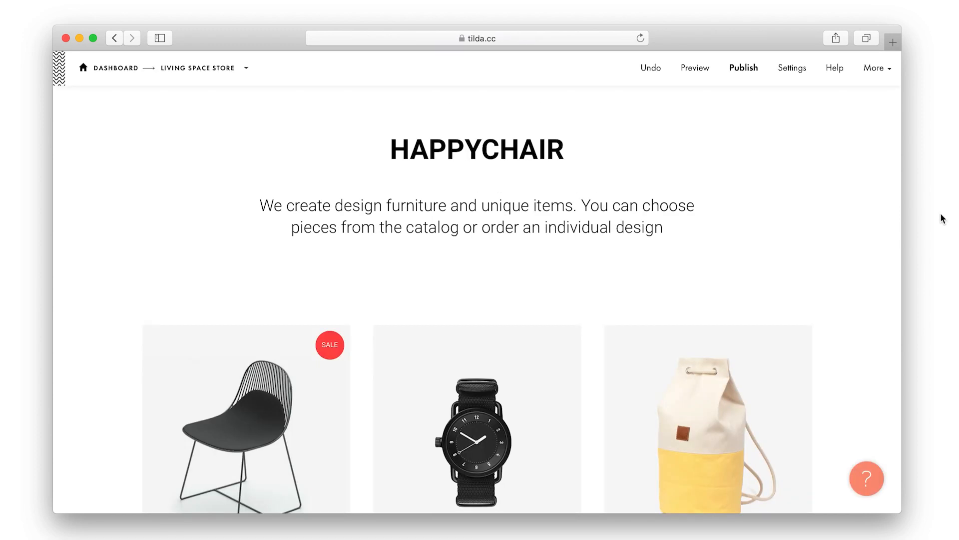
# From the product cards block's Content panel, open the store's product catalog in a new tab
pyautogui.scroll(-10, 769, 242)
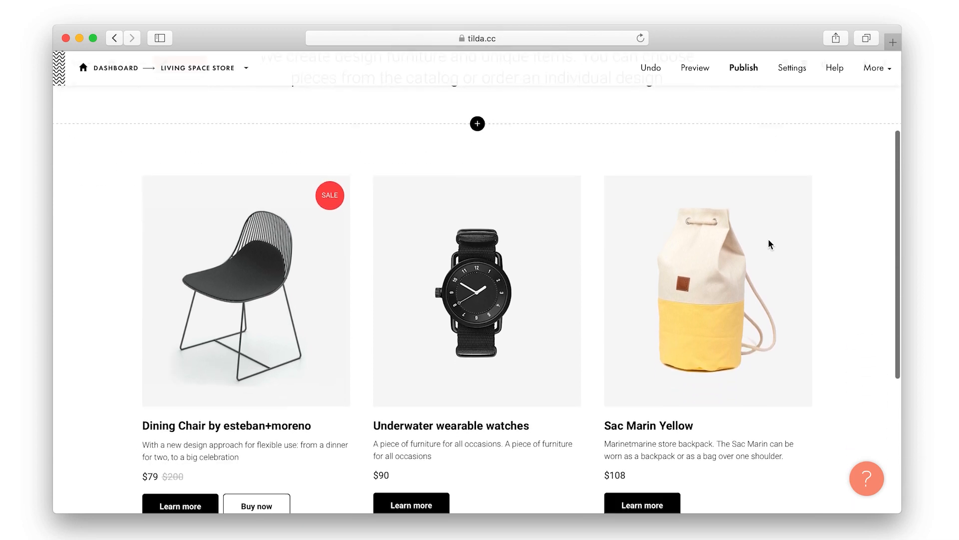
pyautogui.scroll(8, 770, 243)
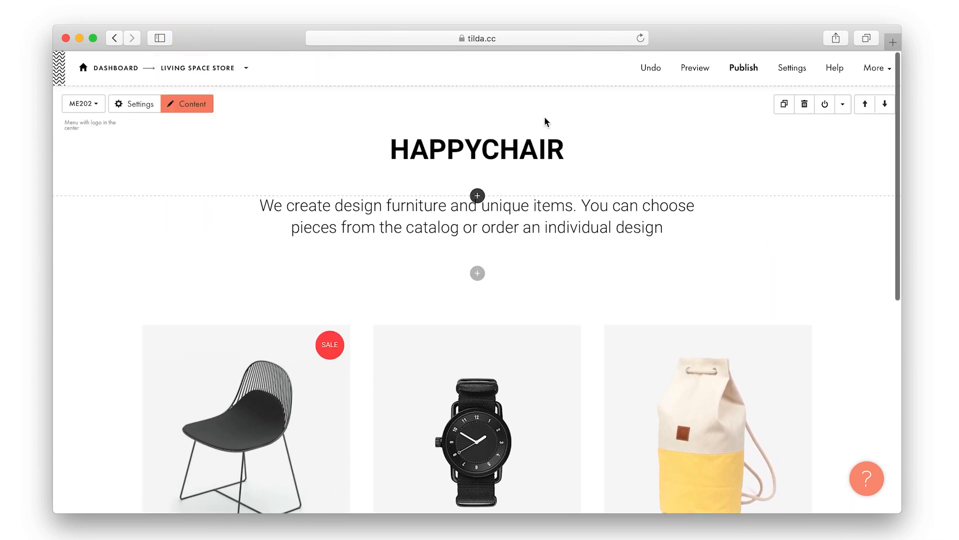
pyautogui.scroll(-5, 567, 128)
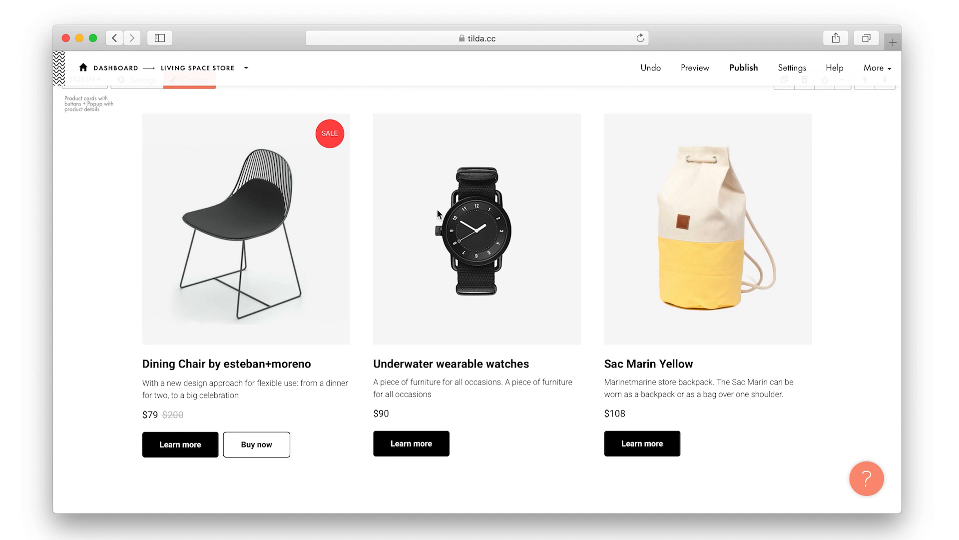
pyautogui.scroll(3, 438, 214)
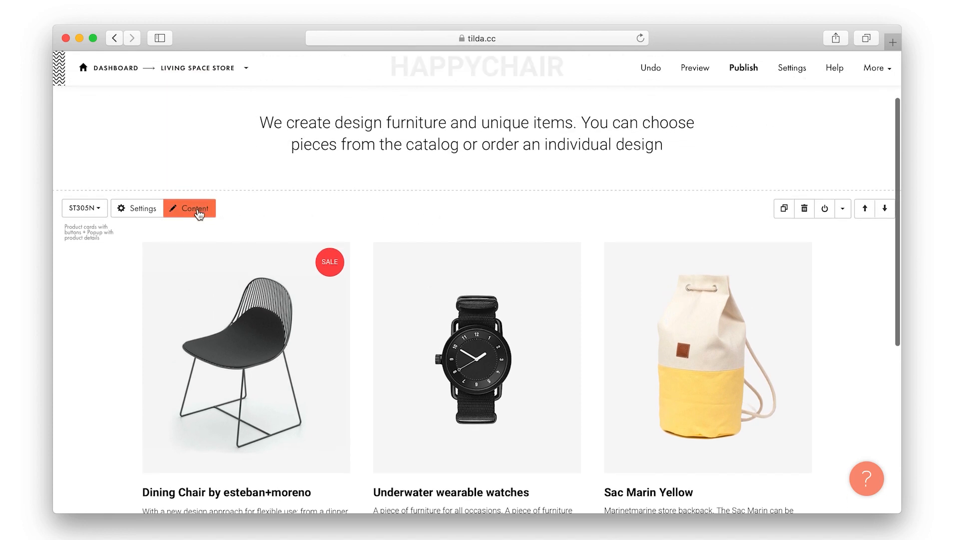
pyautogui.click(198, 214)
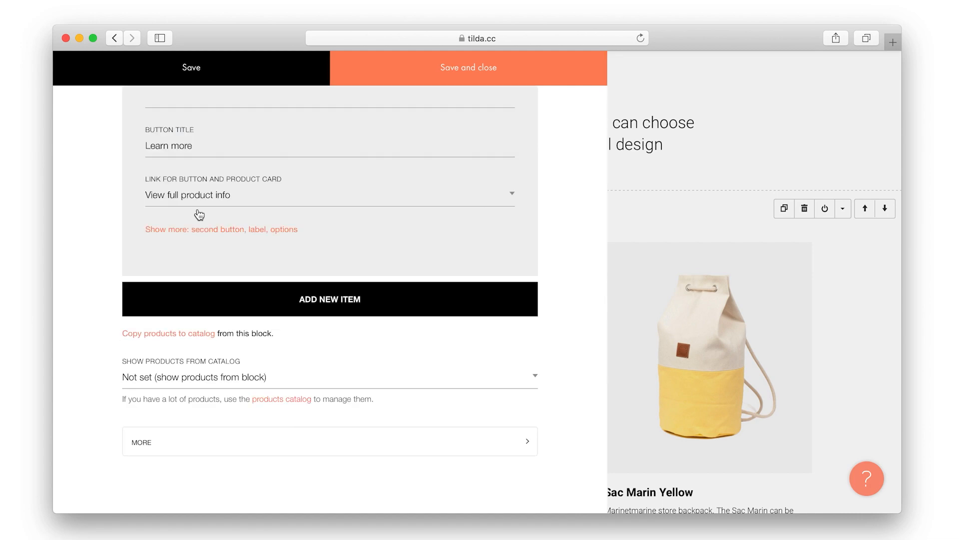
pyautogui.scroll(20, 197, 208)
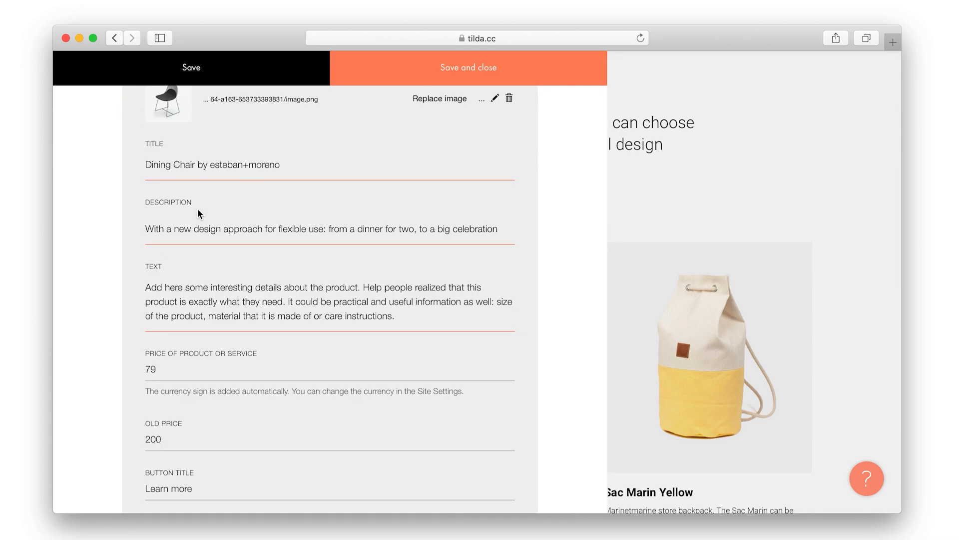
pyautogui.scroll(-20, 197, 208)
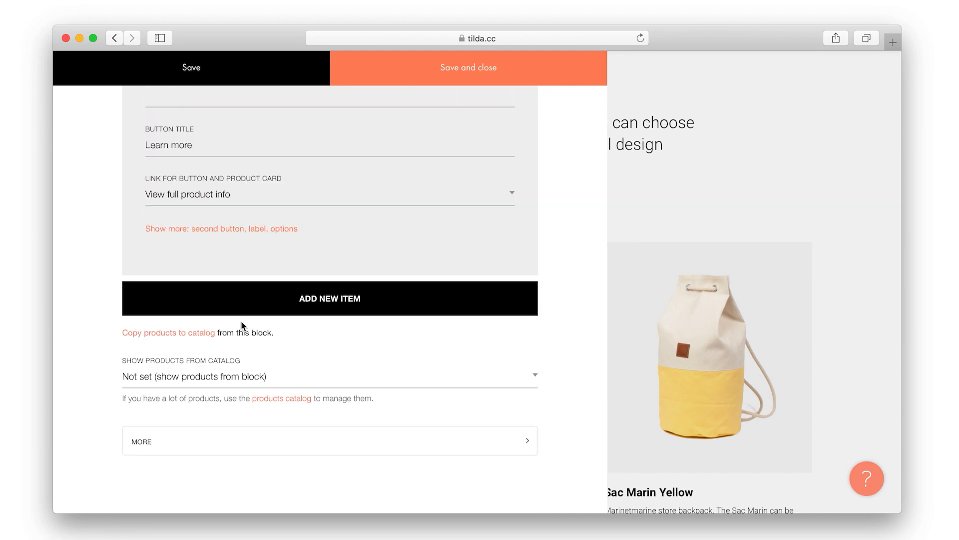
pyautogui.click(245, 378)
pyautogui.click(245, 378)
pyautogui.click(288, 398)
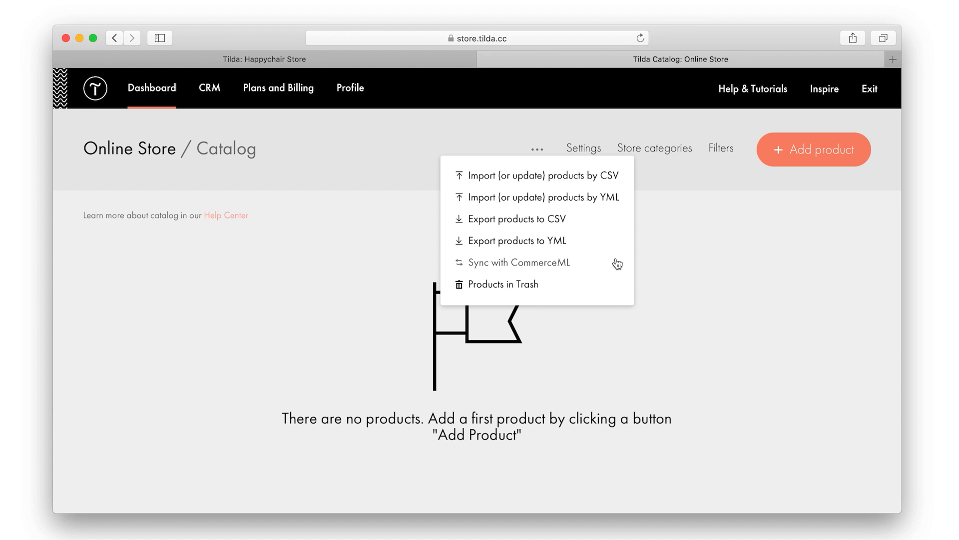
# Look through the catalog settings and their additional options, then close them unchanged
pyautogui.click(585, 148)
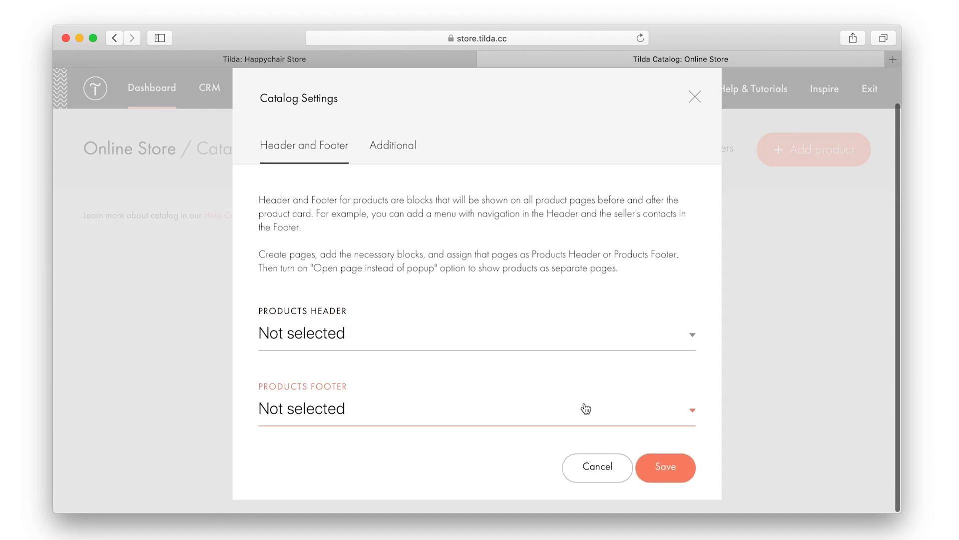
pyautogui.scroll(2, 571, 280)
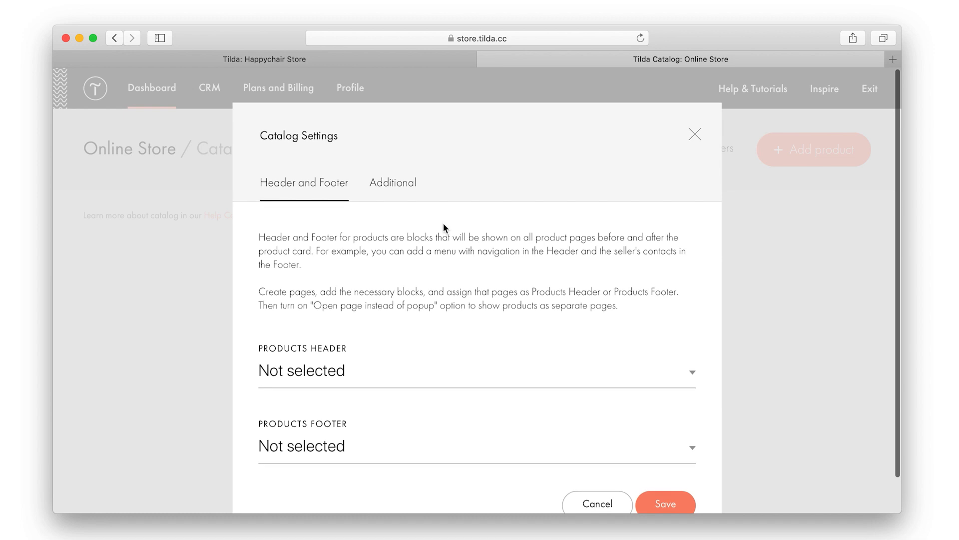
pyautogui.click(412, 193)
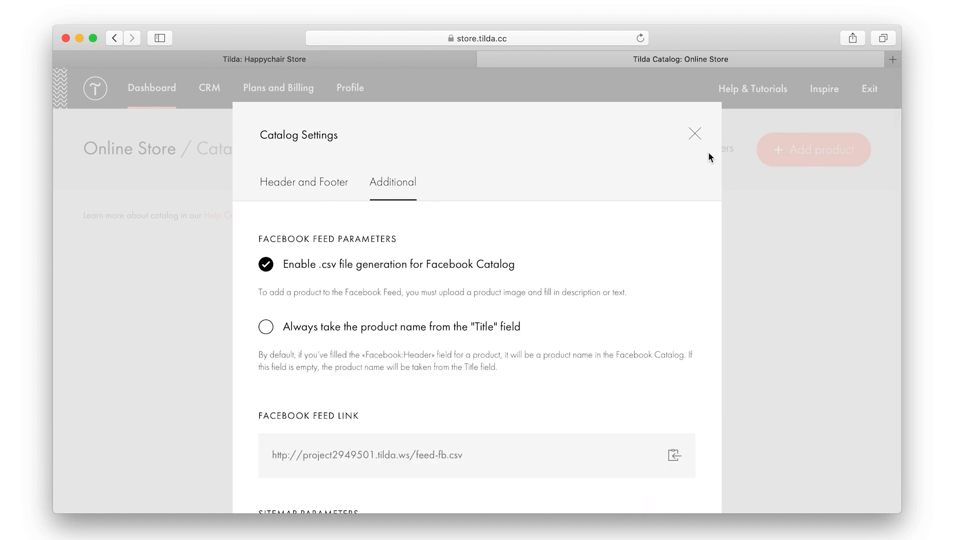
pyautogui.click(700, 137)
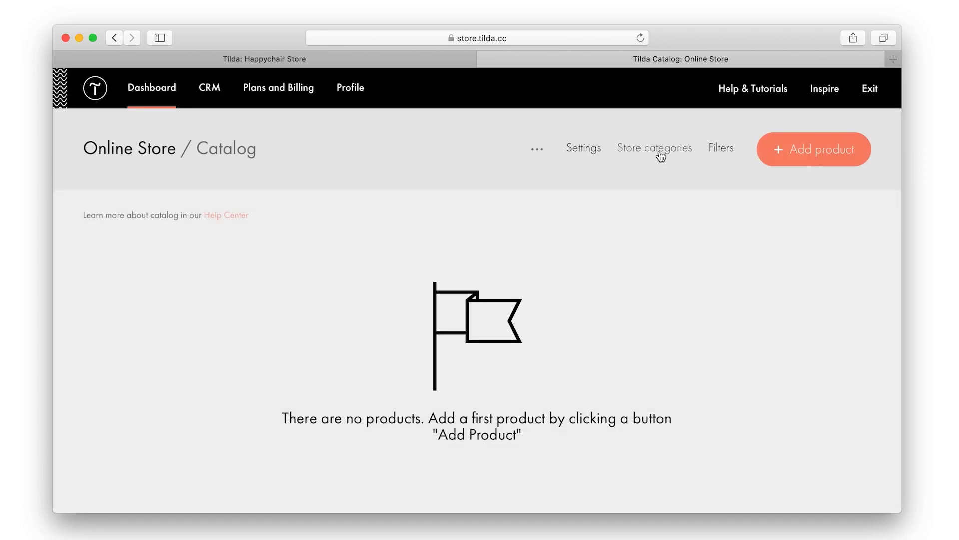
# Create the store categories Sofas, Chairs and Armchairs
pyautogui.click(658, 150)
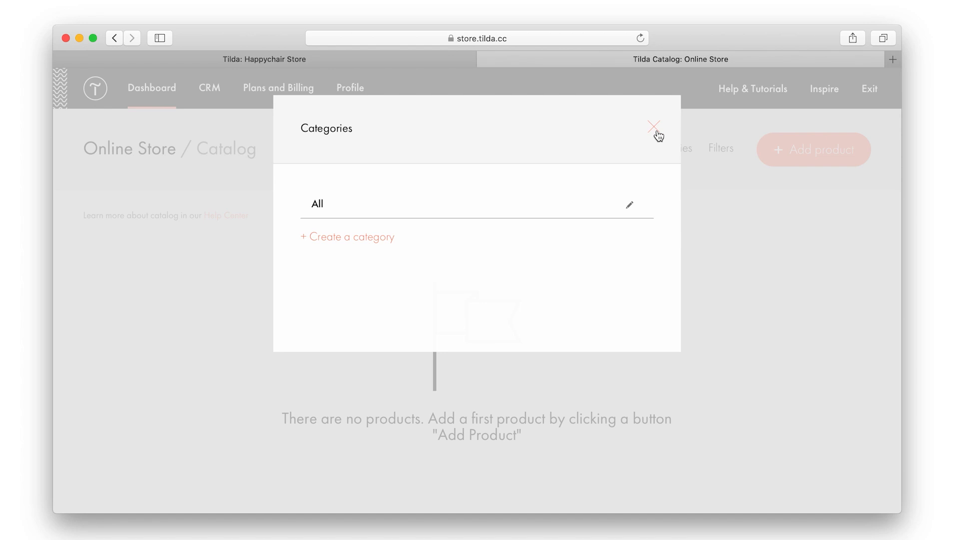
pyautogui.click(369, 236)
pyautogui.write('Sofas')
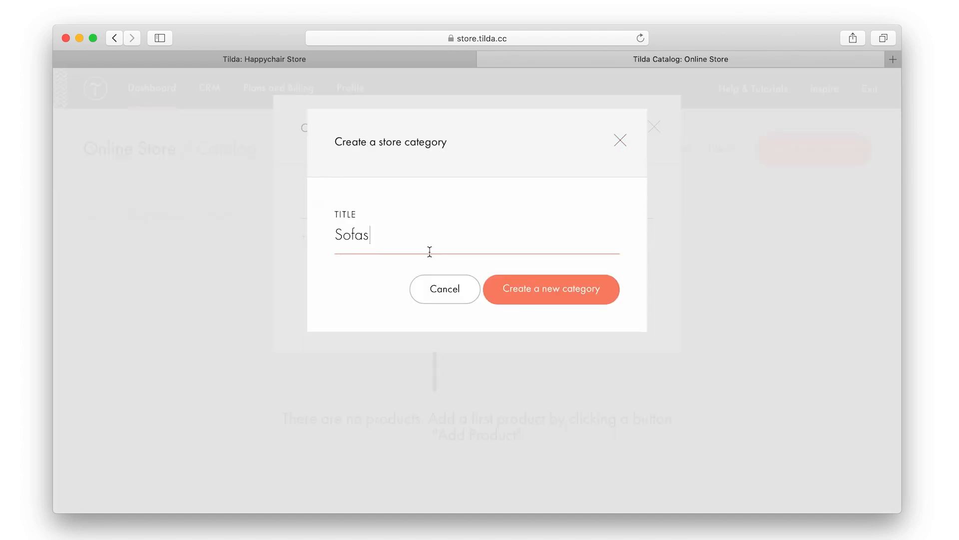
pyautogui.click(525, 289)
pyautogui.click(378, 264)
pyautogui.write('Chairs')
pyautogui.click(525, 296)
pyautogui.click(366, 295)
pyautogui.write('Armchairs')
pyautogui.click(548, 289)
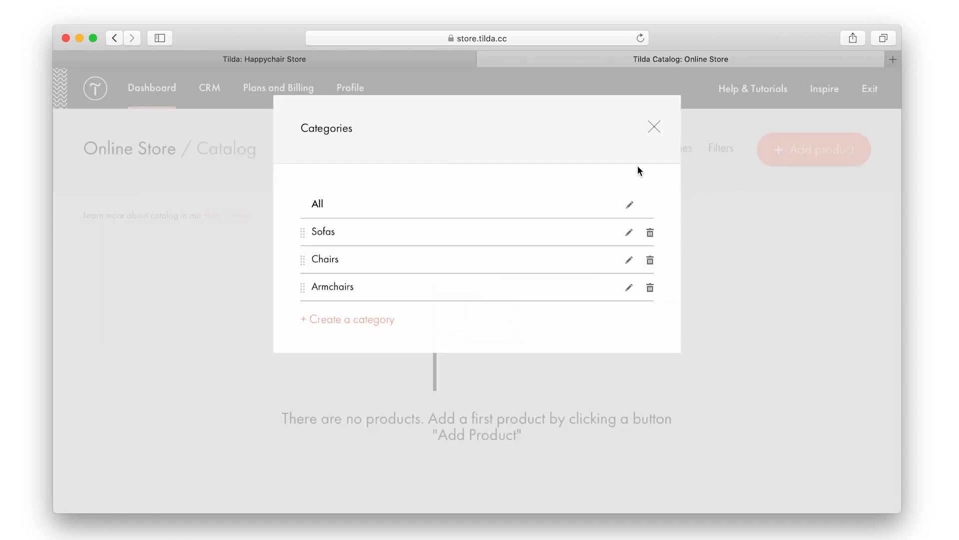
pyautogui.click(653, 131)
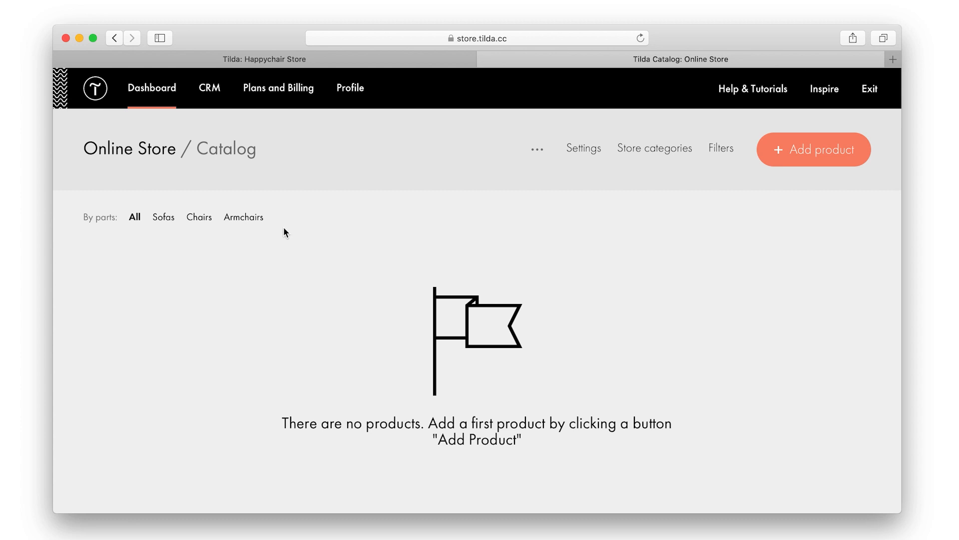
# Add a new catalog product titled 'Sofa'
pyautogui.click(721, 148)
pyautogui.click(822, 148)
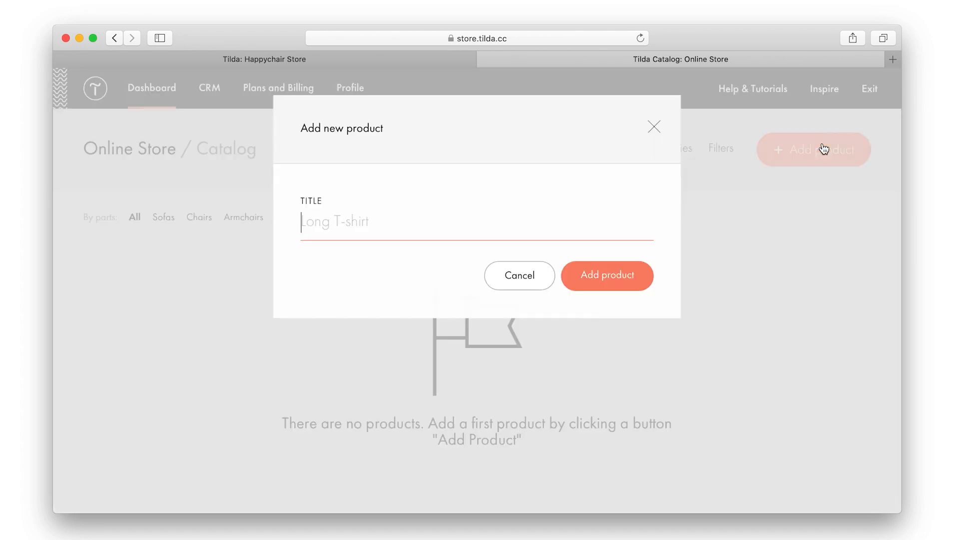
pyautogui.write('Sofa')
pyautogui.click(613, 277)
# Paste the grey sofa description line from the Pages notes into the product Description
pyautogui.click(249, 198)
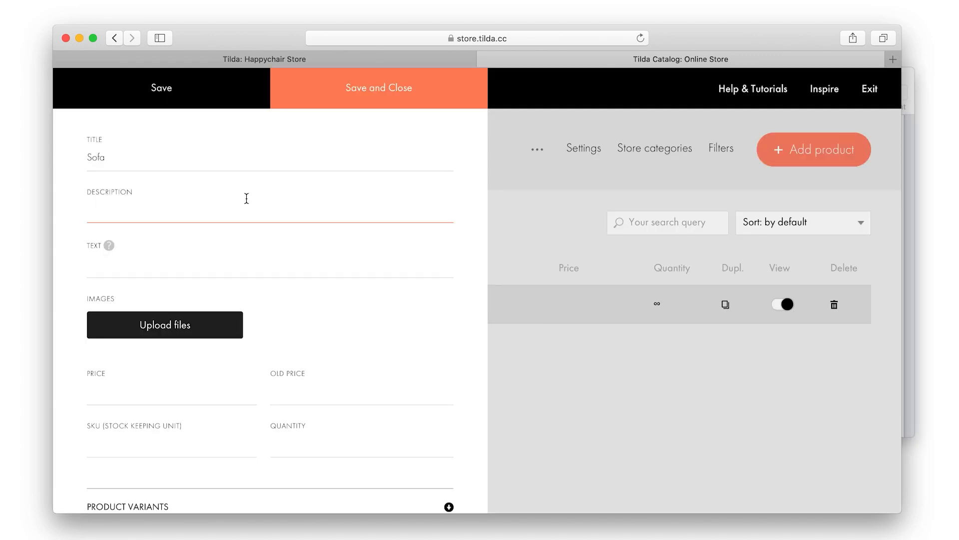
pyautogui.press('super+Tab')
pyautogui.tripleClick(482, 230)
pyautogui.press('super+c')
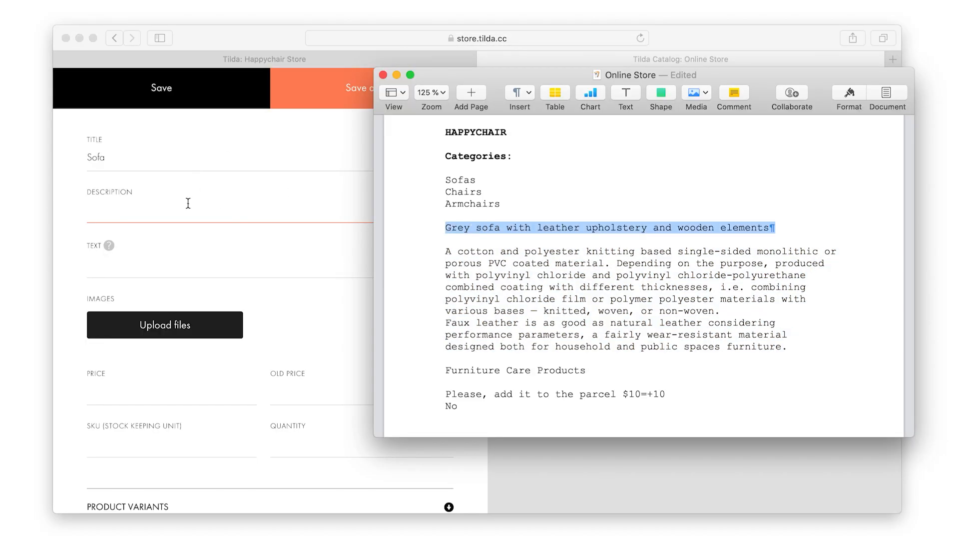
pyautogui.click(188, 202)
pyautogui.press('super+v')
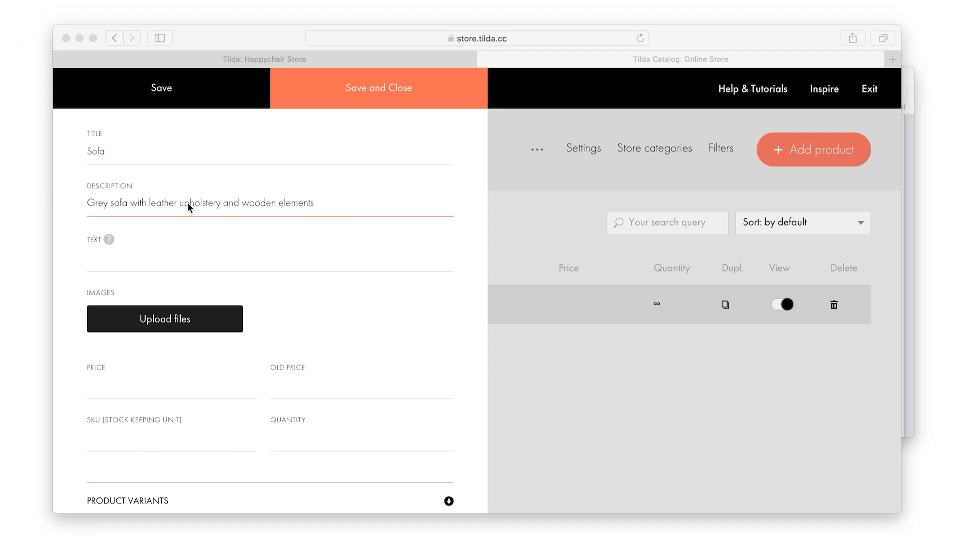
# Paste the material paragraphs into the product Text and remove the stray blank lines and leading space
pyautogui.press('super+Tab')
pyautogui.moveTo(446, 251); pyautogui.dragTo(788, 347)
pyautogui.click(254, 259)
pyautogui.press('super+v')
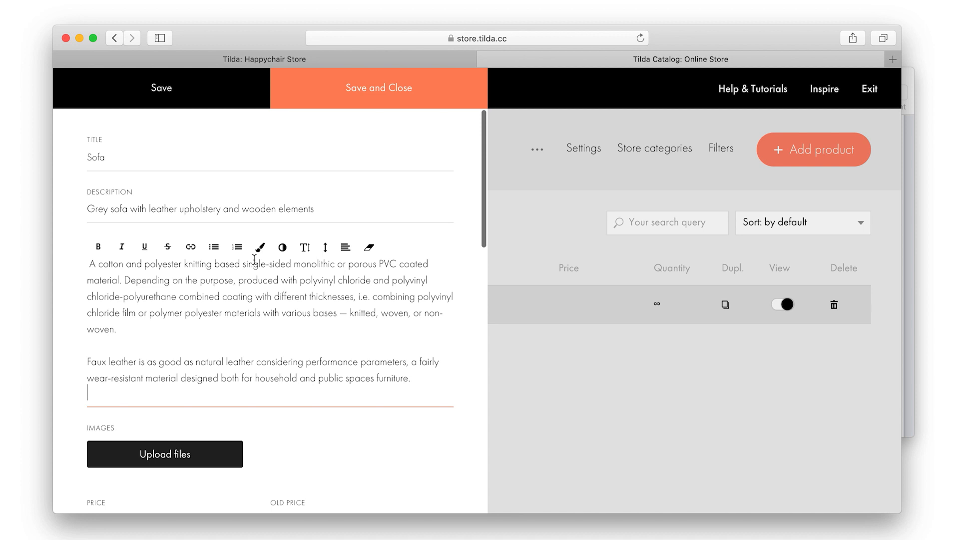
pyautogui.press('BackSpace')
pyautogui.click(181, 344)
pyautogui.press('BackSpace')
pyautogui.click(90, 264)
pyautogui.press('BackSpace')
# Upload Blue_Sofa.jpg as the product image
pyautogui.scroll(-5, 196, 322)
pyautogui.click(195, 321)
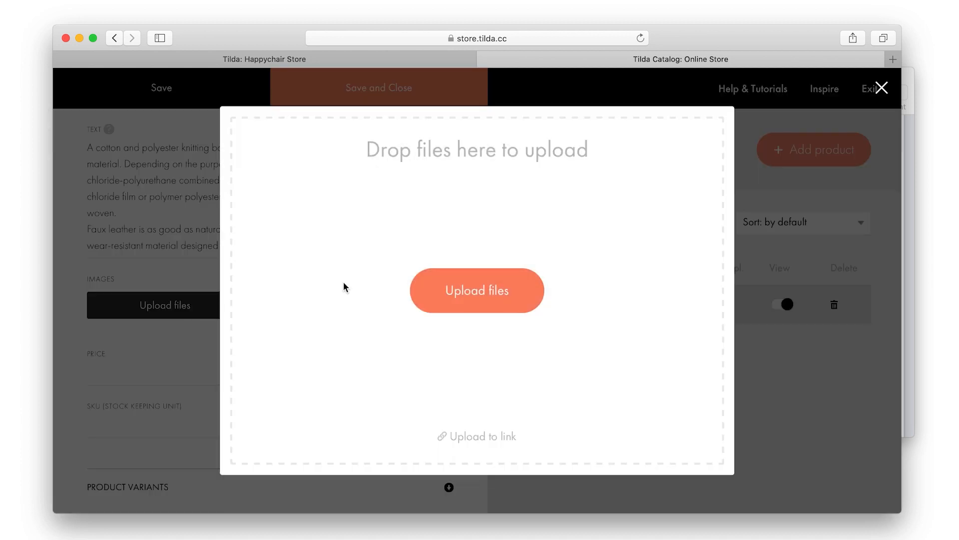
pyautogui.click(520, 294)
pyautogui.doubleClick(375, 151)
pyautogui.click(668, 137)
# Set the price to 400, old price to 600 and stock quantity to 80
pyautogui.scroll(-3, 303, 351)
pyautogui.click(202, 362)
pyautogui.write('400')
pyautogui.click(310, 367)
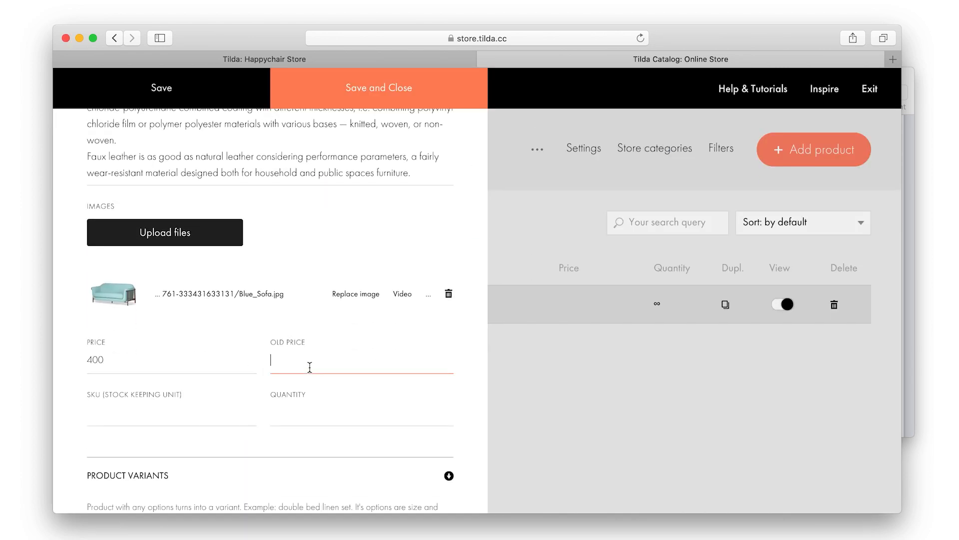
pyautogui.write('600')
pyautogui.scroll(-3, 299, 350)
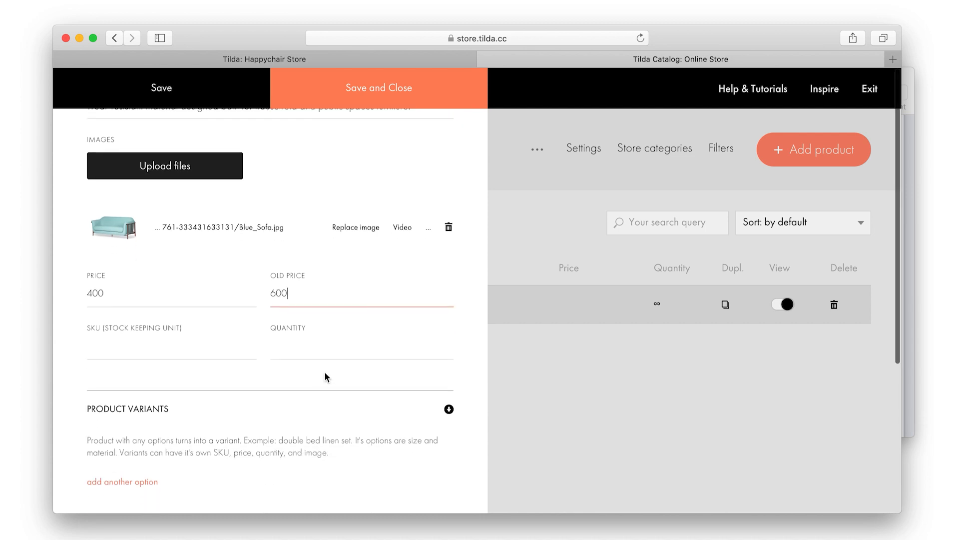
pyautogui.click(326, 355)
pyautogui.write('80')
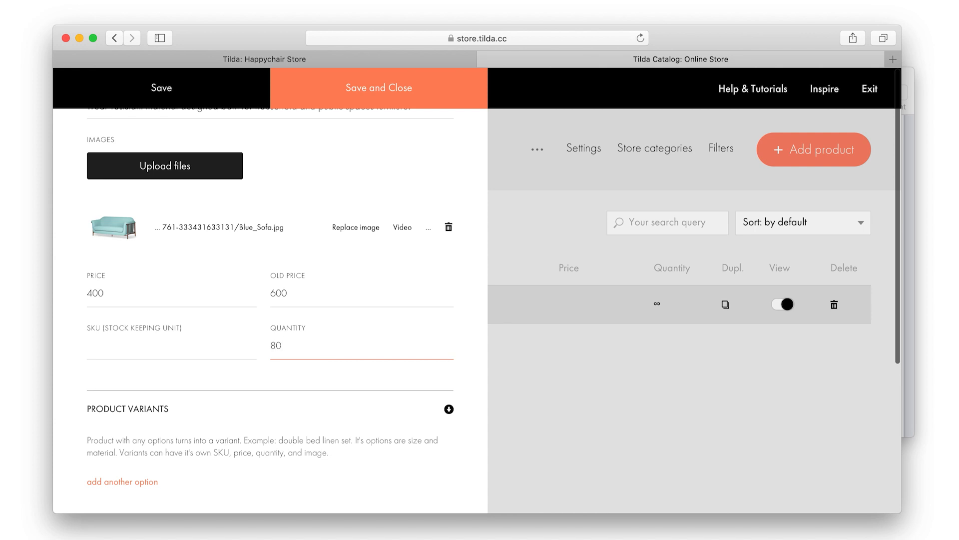
pyautogui.scroll(-5, 326, 355)
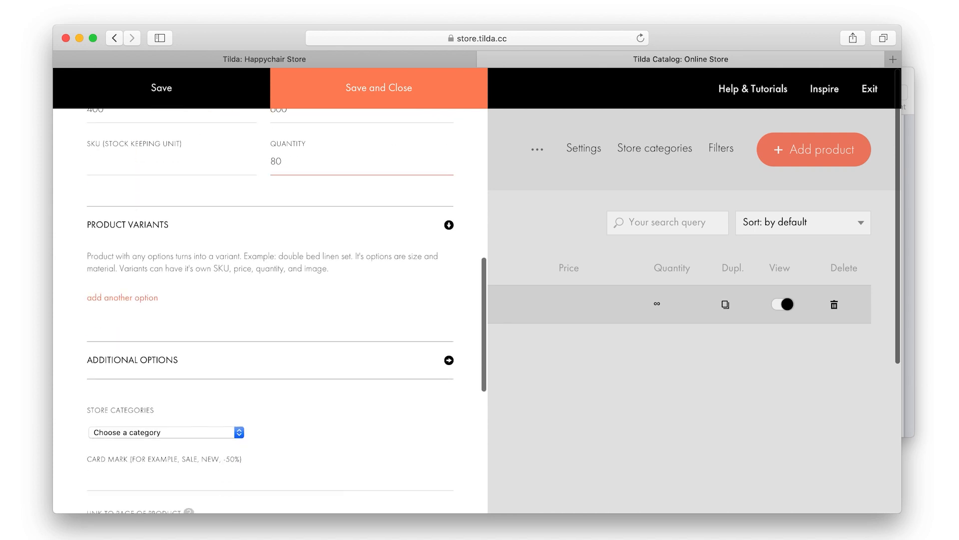
pyautogui.click(239, 280)
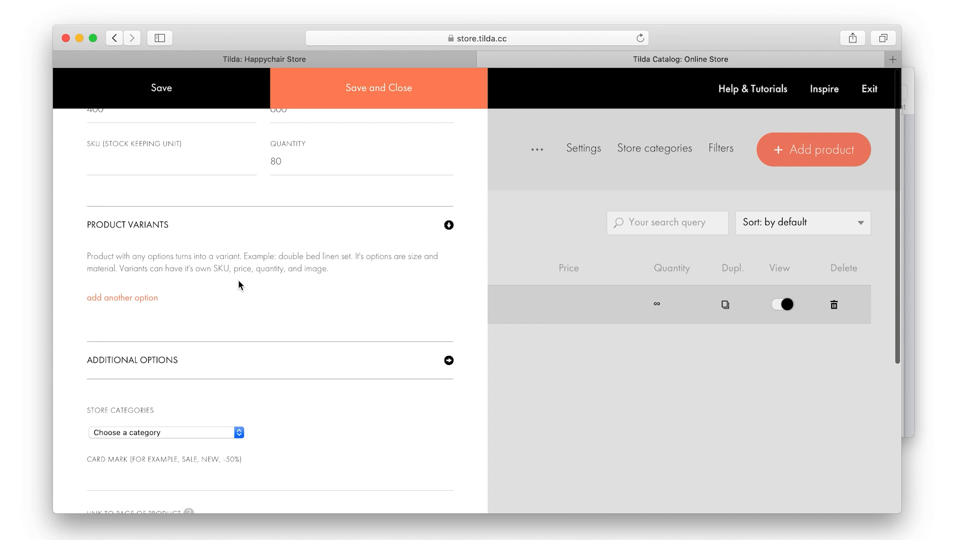
# Add a Color option and give its variant the Grey Sofa photo
pyautogui.click(148, 299)
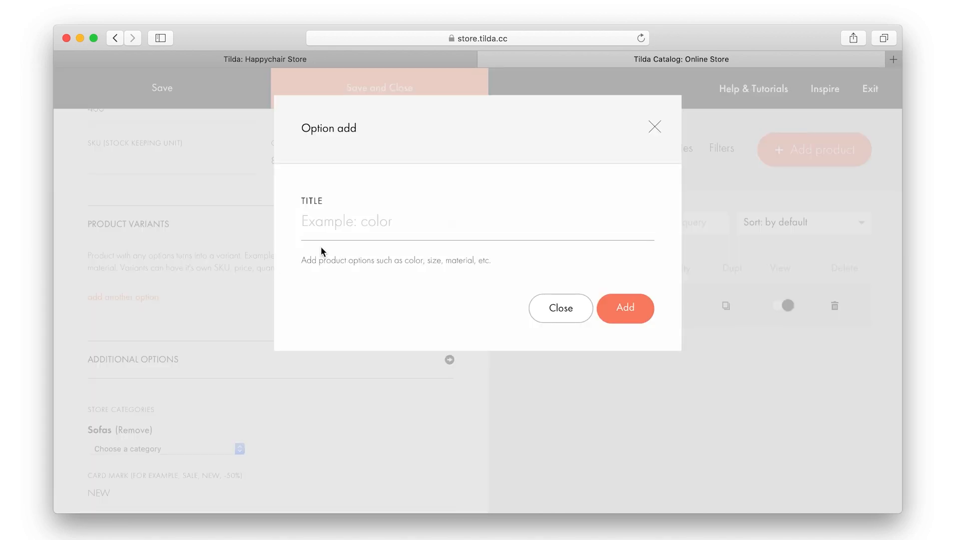
pyautogui.click(335, 227)
pyautogui.write('Color')
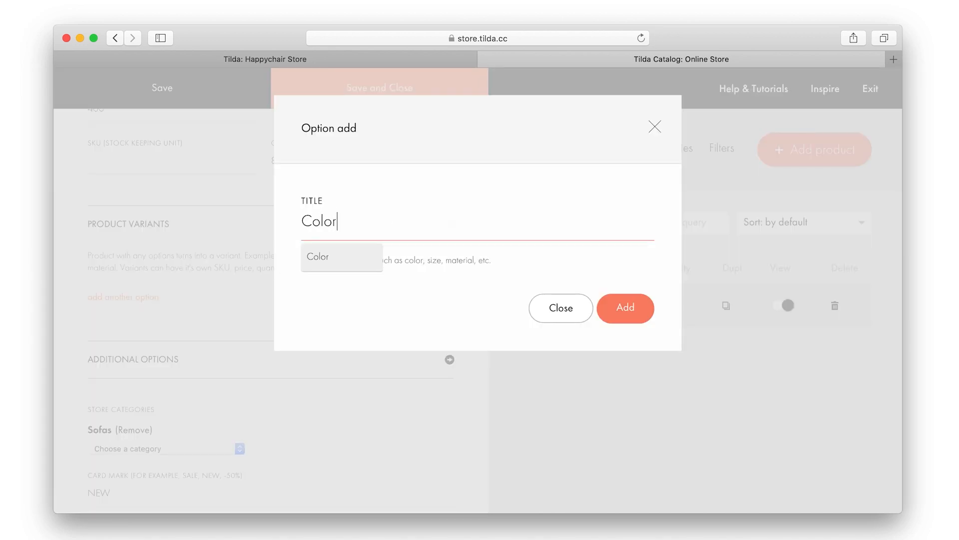
pyautogui.click(618, 310)
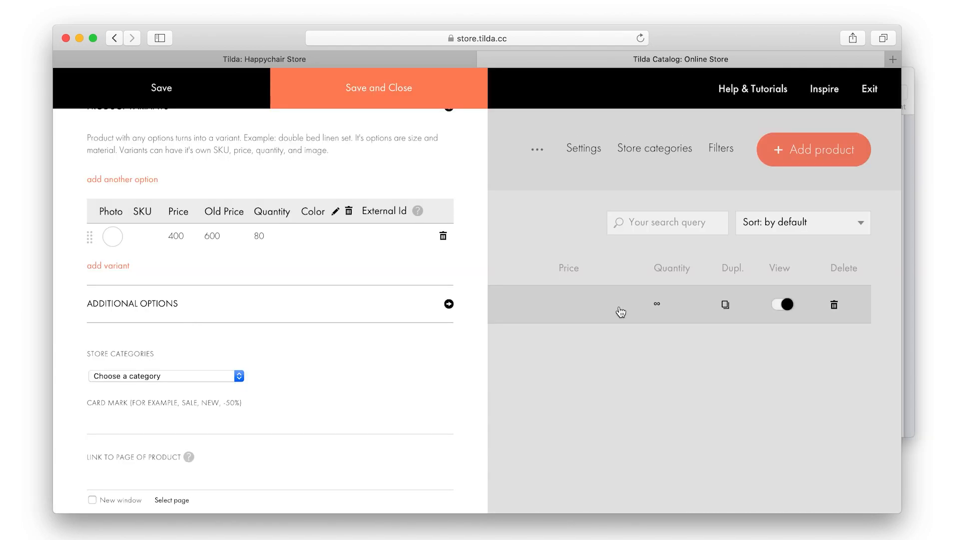
pyautogui.click(113, 241)
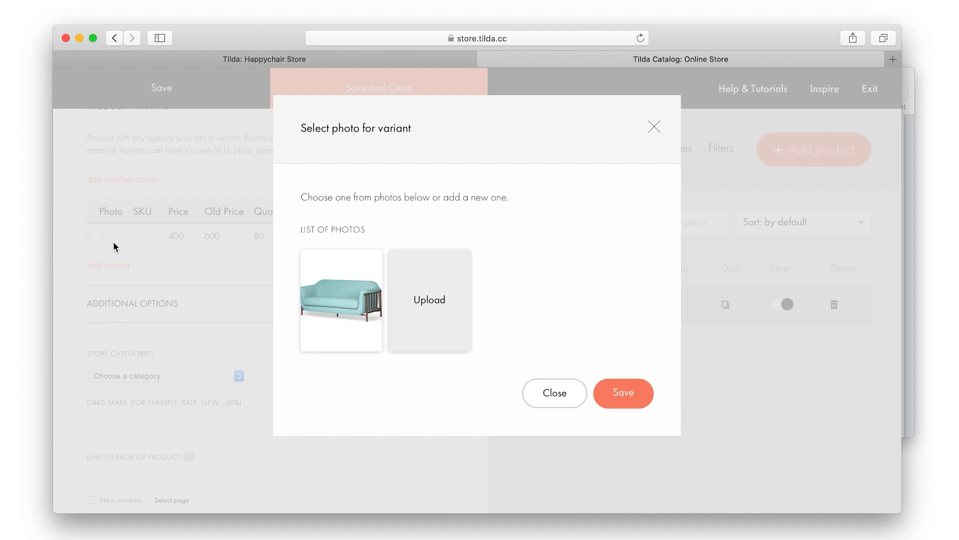
pyautogui.click(426, 293)
pyautogui.click(442, 293)
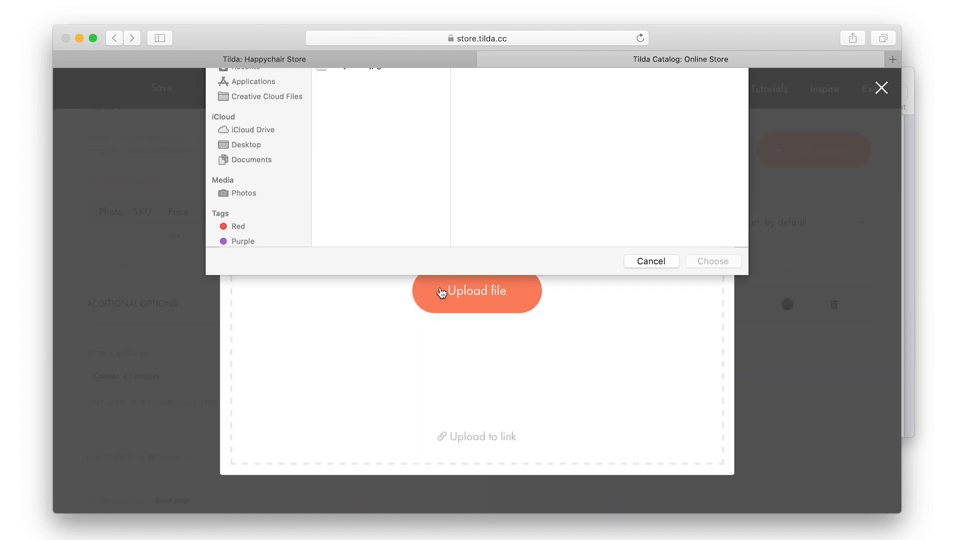
pyautogui.click(385, 163)
pyautogui.doubleClick(385, 164)
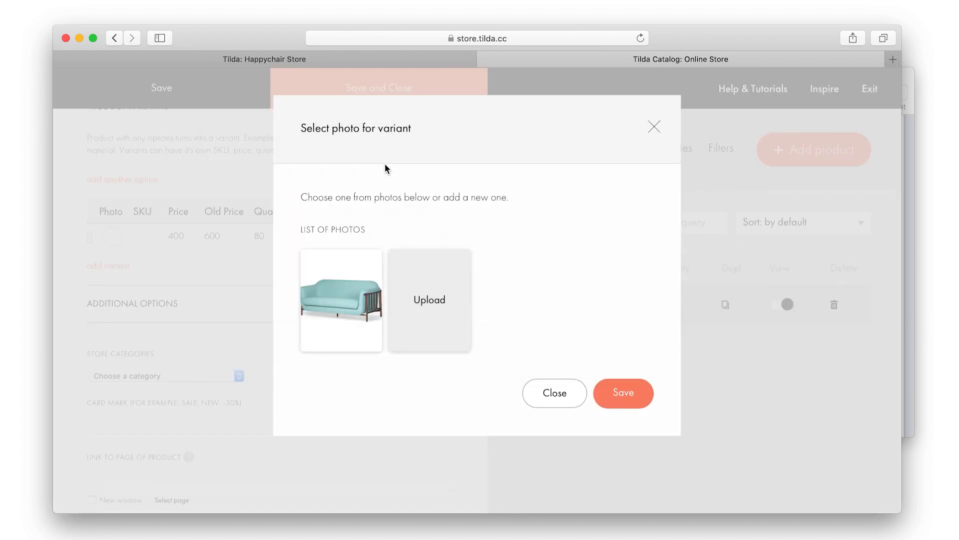
pyautogui.click(623, 394)
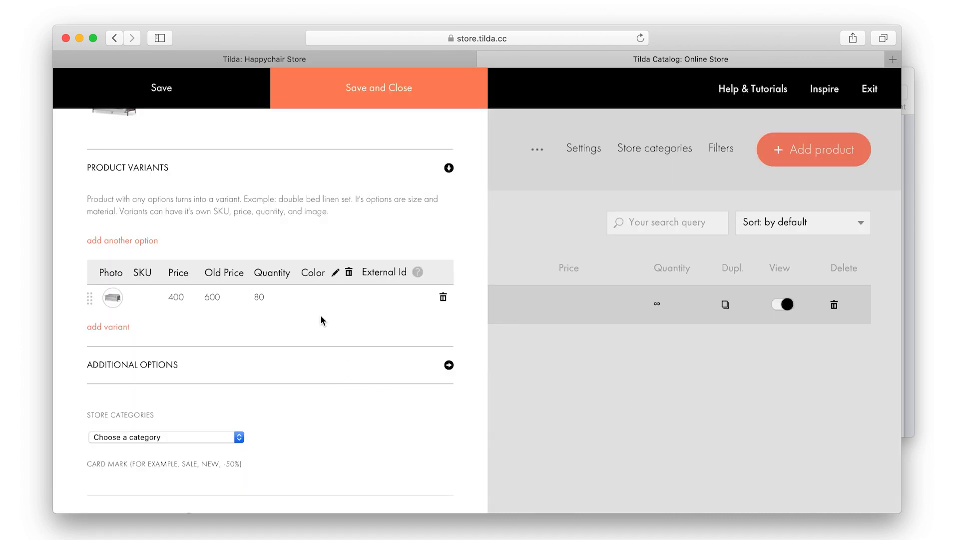
# Name the variant colour Grey, clear its old price and set its price to 600
pyautogui.click(312, 299)
pyautogui.write('Grey')
pyautogui.doubleClick(212, 297)
pyautogui.press('BackSpace')
pyautogui.doubleClick(179, 297)
pyautogui.write('600')
pyautogui.click(340, 333)
# Expand the Additional Options section and bring up the Online Store notes in Pages
pyautogui.scroll(-2, 340, 333)
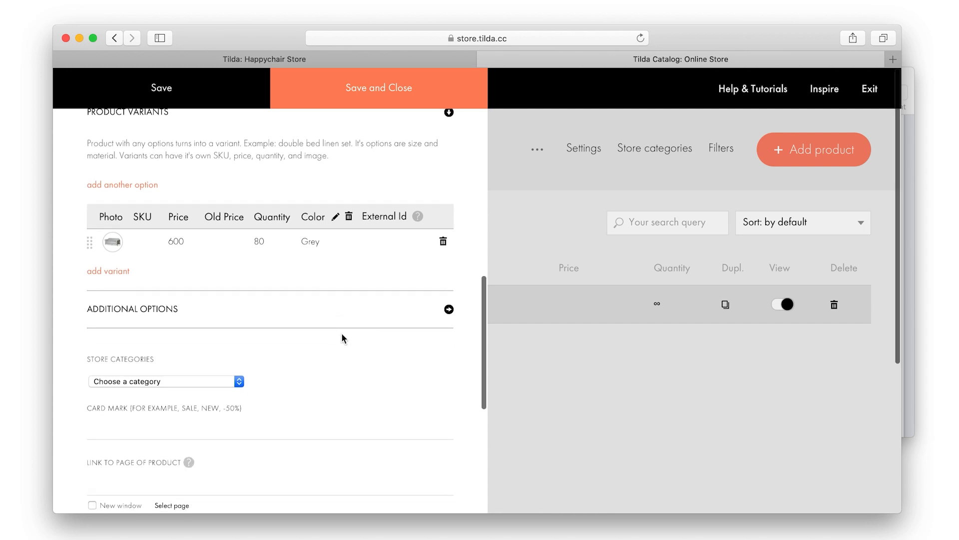
pyautogui.click(448, 311)
pyautogui.scroll(-1, 447, 315)
pyautogui.scroll(-1, 447, 315)
pyautogui.click(446, 309)
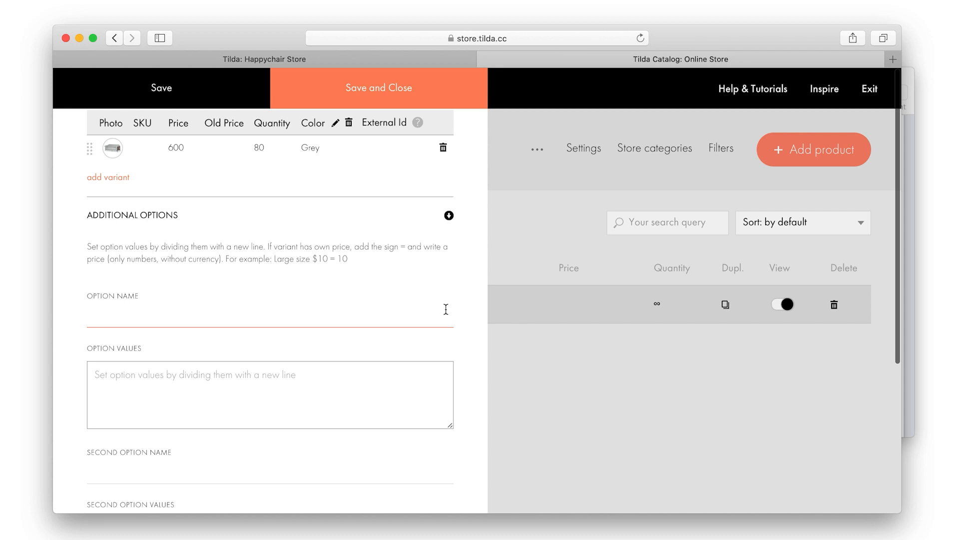
pyautogui.click(237, 304)
pyautogui.press('super+Tab')
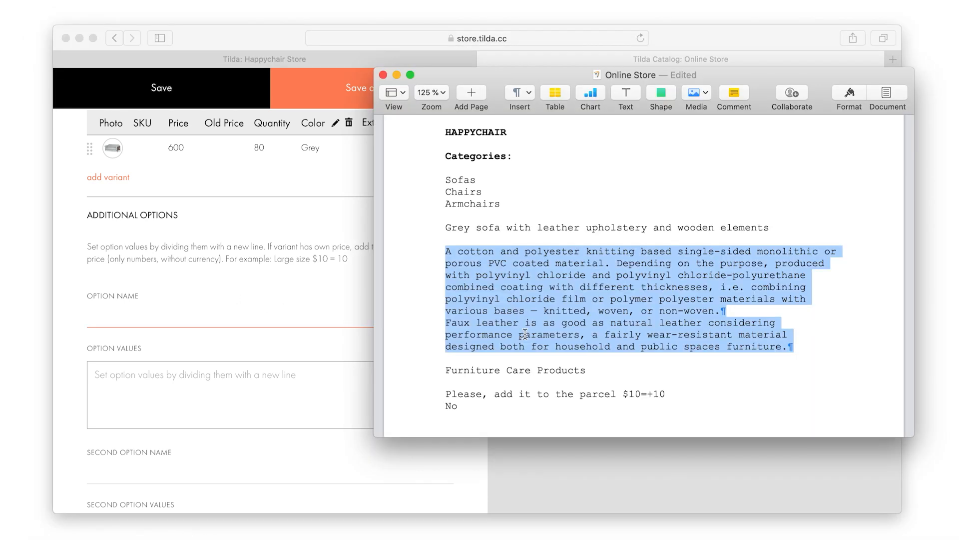
pyautogui.scroll(-2, 524, 330)
pyautogui.click(524, 317)
# Name the extra option 'Furniture Care Products', copied from the notes
pyautogui.tripleClick(524, 306)
pyautogui.press('super+c')
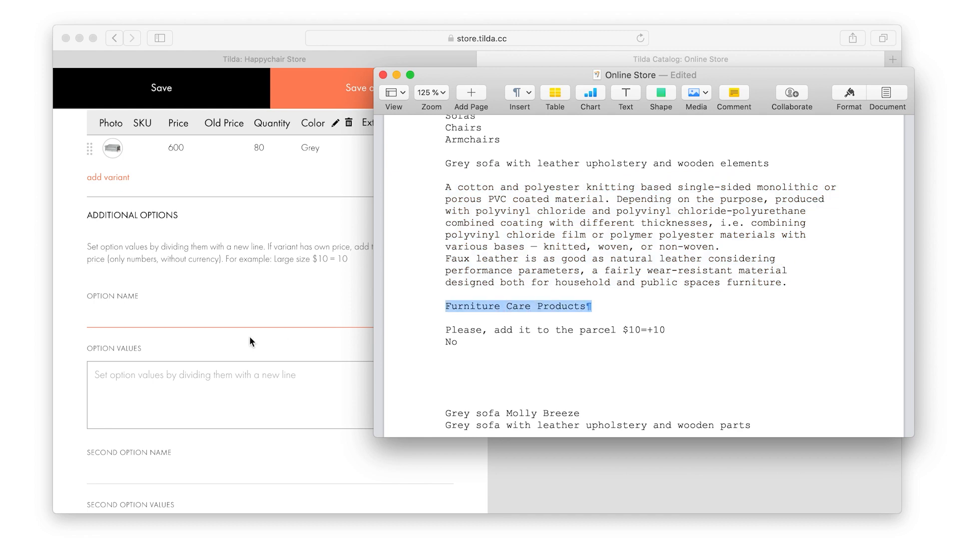
pyautogui.click(230, 305)
pyautogui.press('super+v')
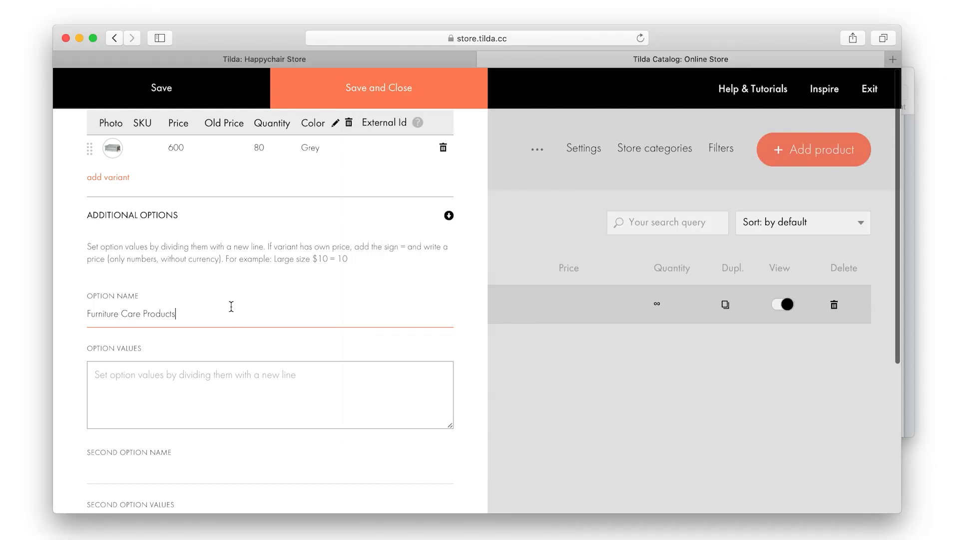
# Paste the option values 'Please, add it to the parcel $10=+10' and 'No'
pyautogui.press('super+Tab')
pyautogui.moveTo(459, 342); pyautogui.dragTo(436, 329)
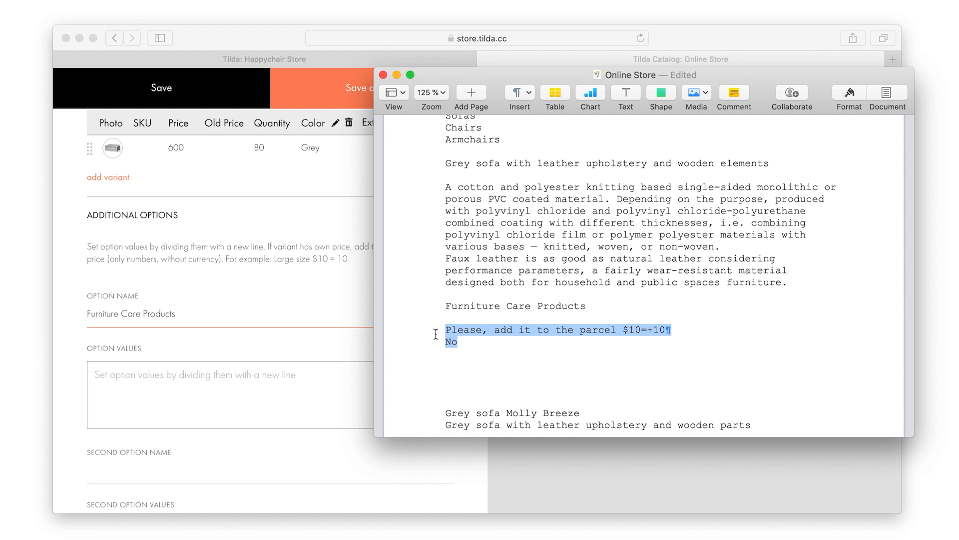
pyautogui.press('super+Tab')
pyautogui.click(282, 379)
pyautogui.press('super+v')
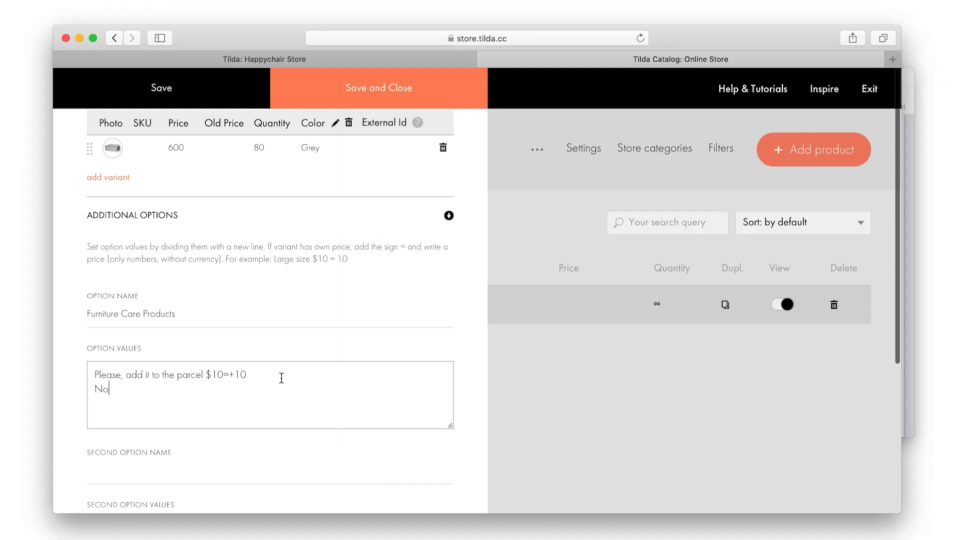
pyautogui.scroll(-2, 281, 379)
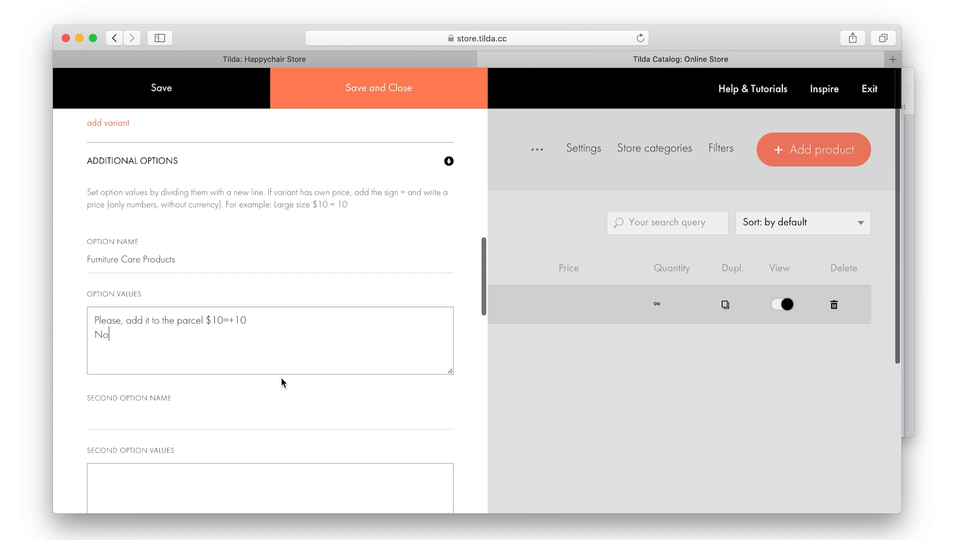
pyautogui.moveTo(206, 320); pyautogui.dragTo(244, 322)
pyautogui.click(246, 296)
pyautogui.scroll(-3, 247, 295)
pyautogui.scroll(-14, 248, 291)
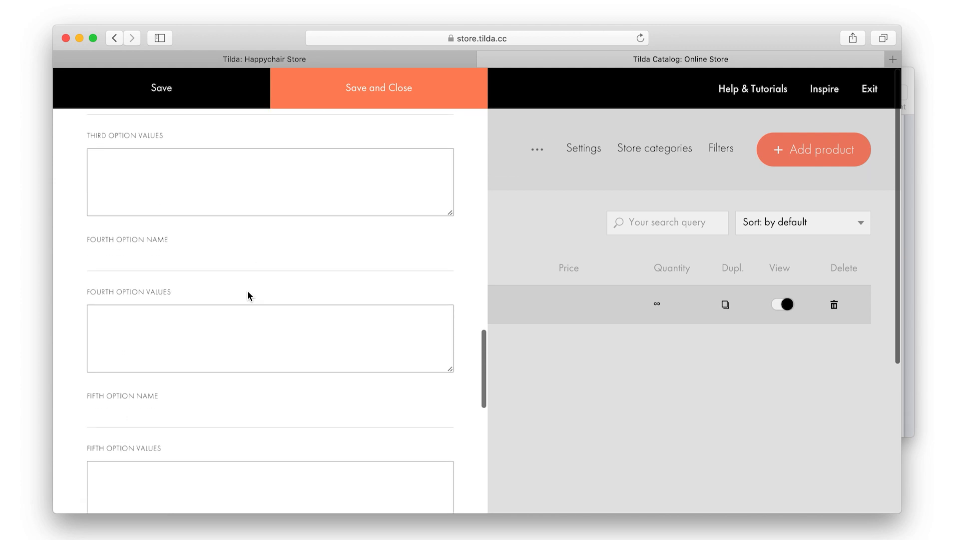
pyautogui.scroll(-6, 248, 296)
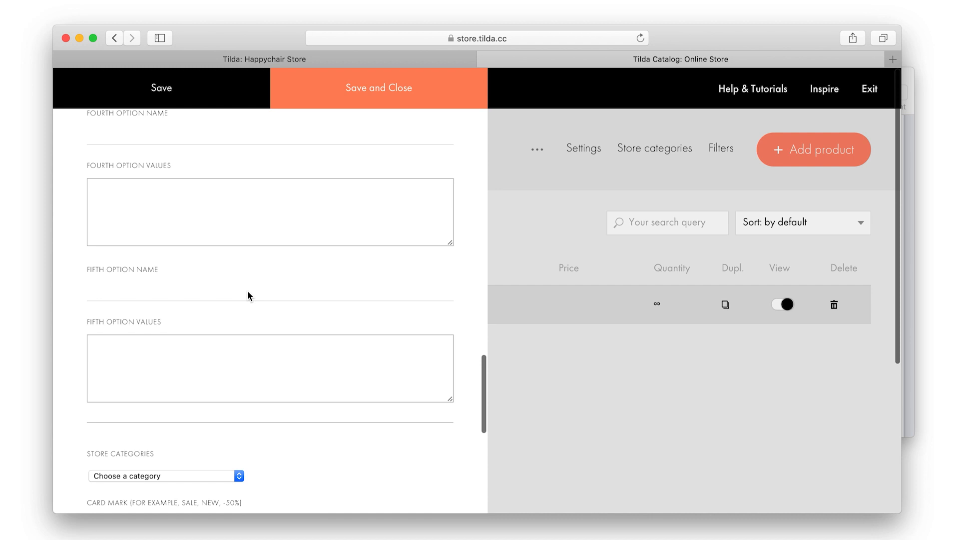
pyautogui.scroll(-1, 248, 296)
# Assign the product to the Sofas category and give its card the mark NEW
pyautogui.click(233, 284)
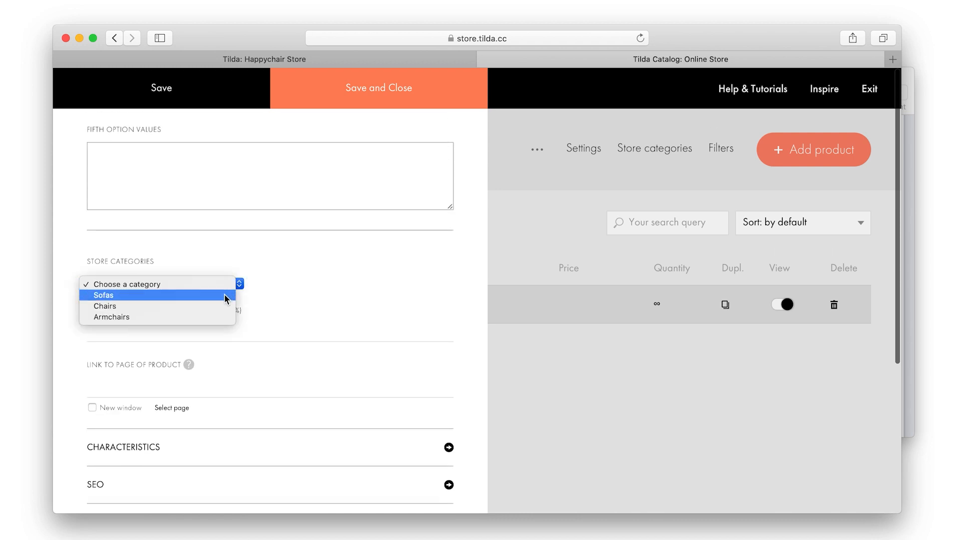
pyautogui.click(224, 294)
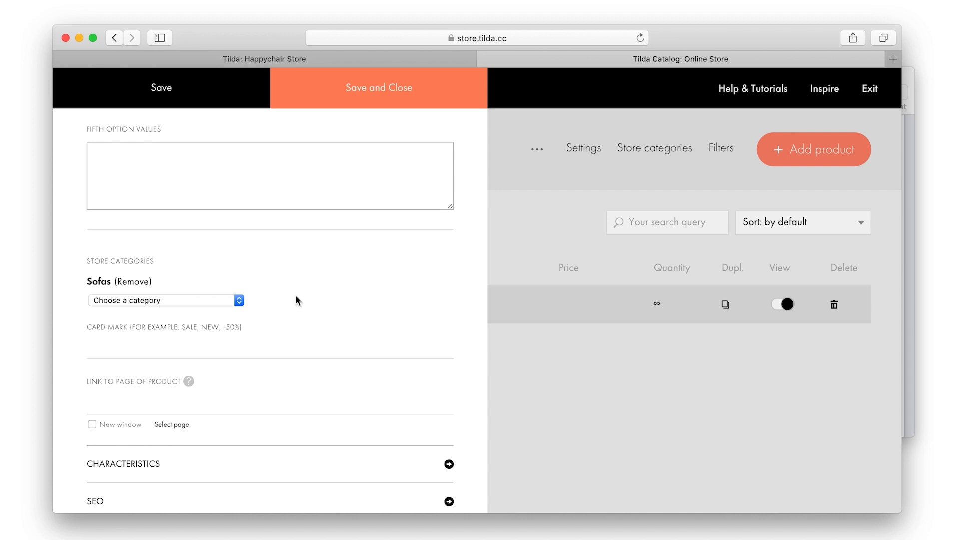
pyautogui.click(236, 345)
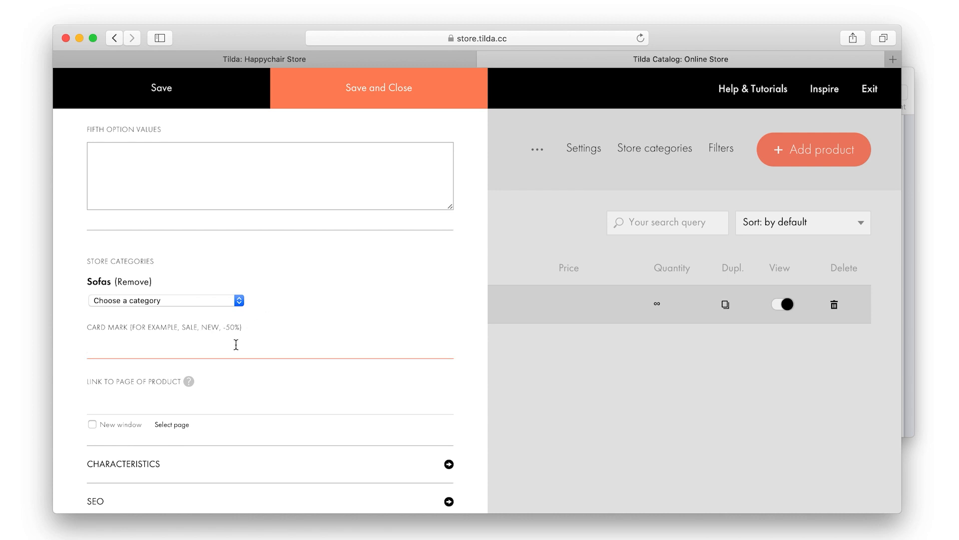
pyautogui.write('NEW')
pyautogui.click(391, 298)
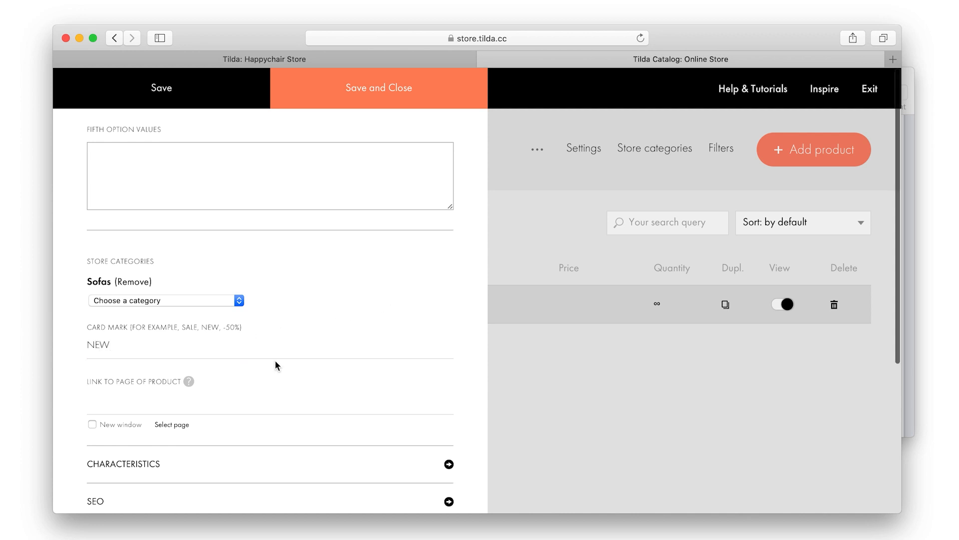
# Keep the product's visibility set to Visible and save the product
pyautogui.scroll(-5, 276, 365)
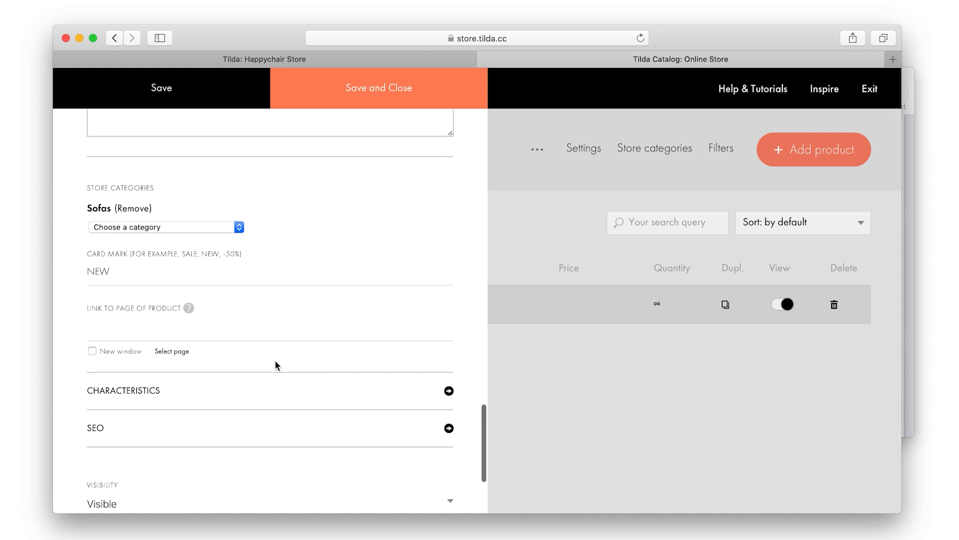
pyautogui.scroll(-3, 187, 419)
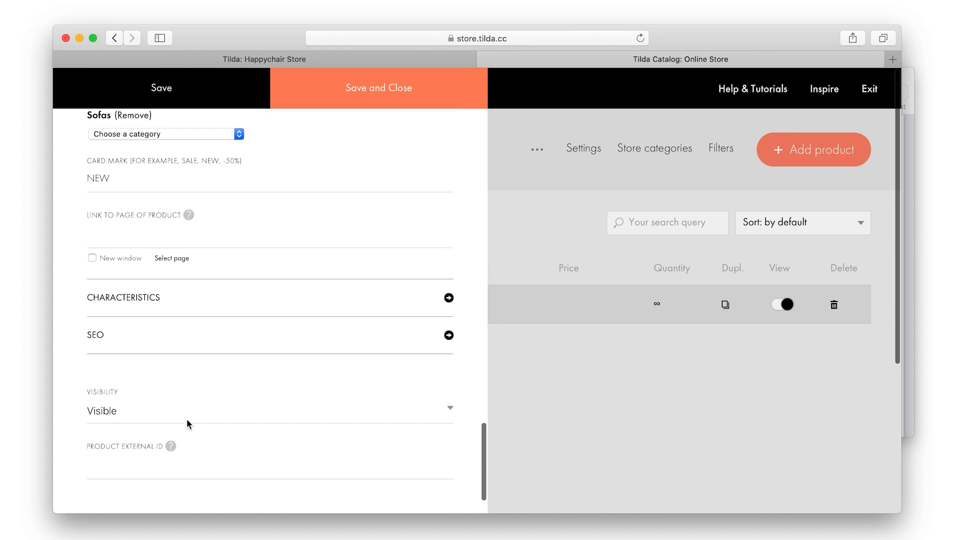
pyautogui.click(188, 388)
pyautogui.click(189, 400)
pyautogui.click(188, 383)
pyautogui.click(189, 382)
pyautogui.click(189, 381)
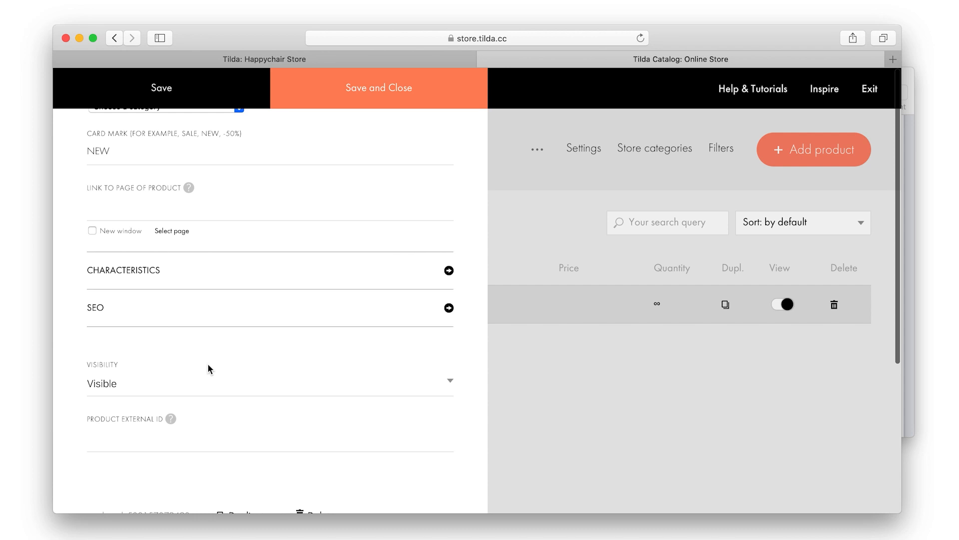
pyautogui.click(374, 104)
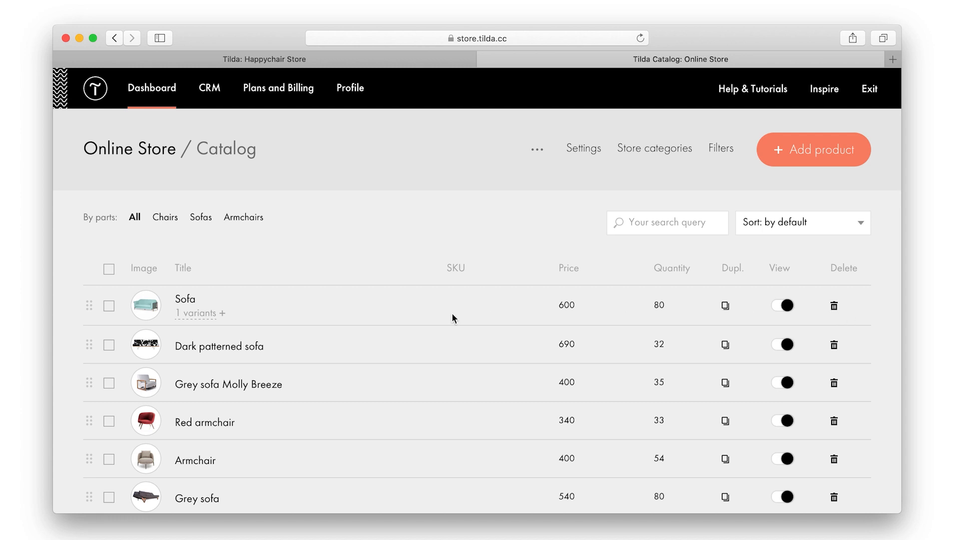
# Drag Dark patterned sofa to the top of the catalog list, above Sofa
pyautogui.moveTo(89, 344); pyautogui.dragTo(96, 294)
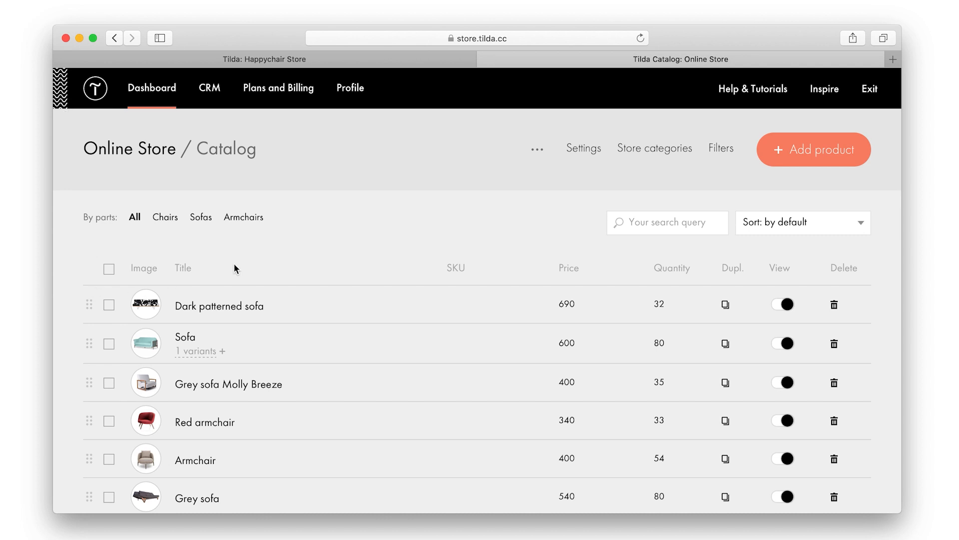
# On the Happychair store page, set the product block to show All products from the catalog
pyautogui.click(281, 59)
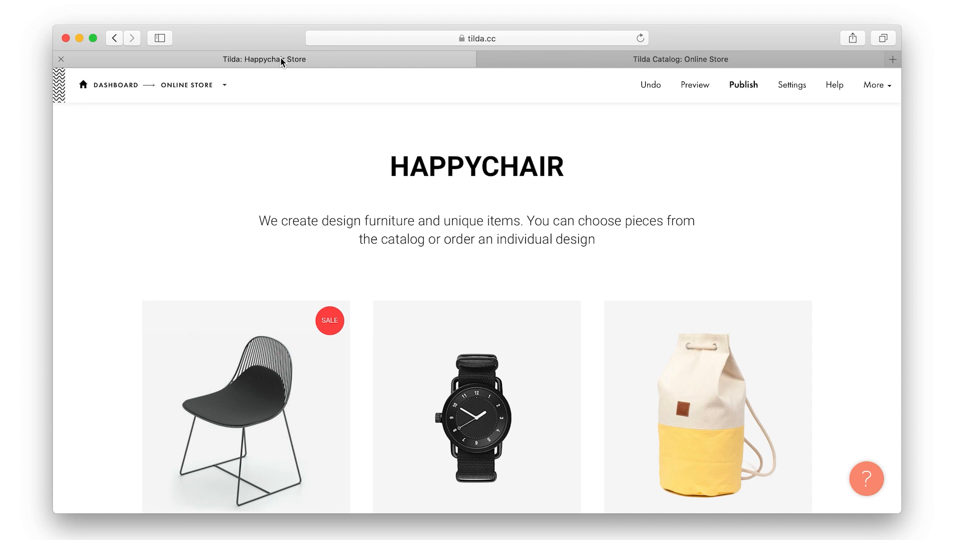
pyautogui.moveTo(310, 257)
pyautogui.click(202, 268)
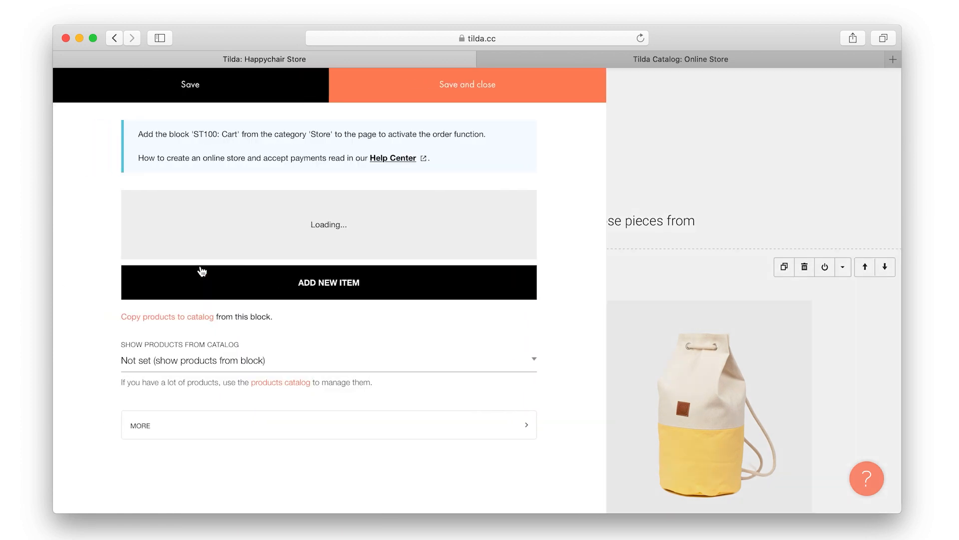
pyautogui.scroll(-15, 201, 270)
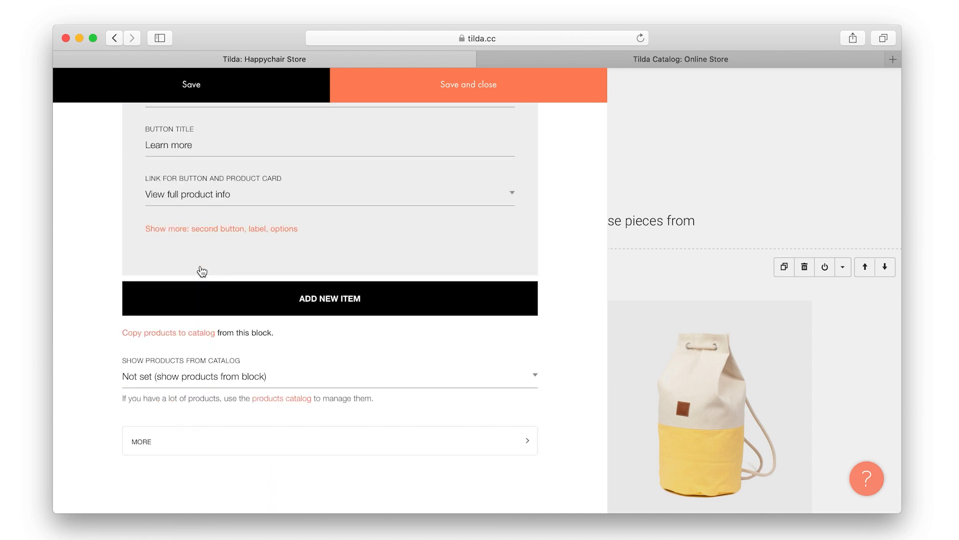
pyautogui.click(227, 376)
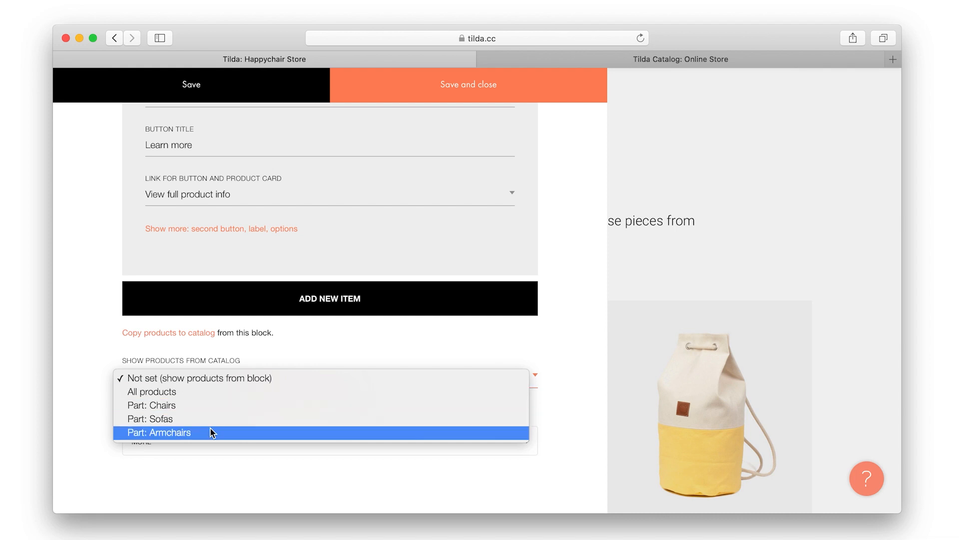
pyautogui.click(211, 394)
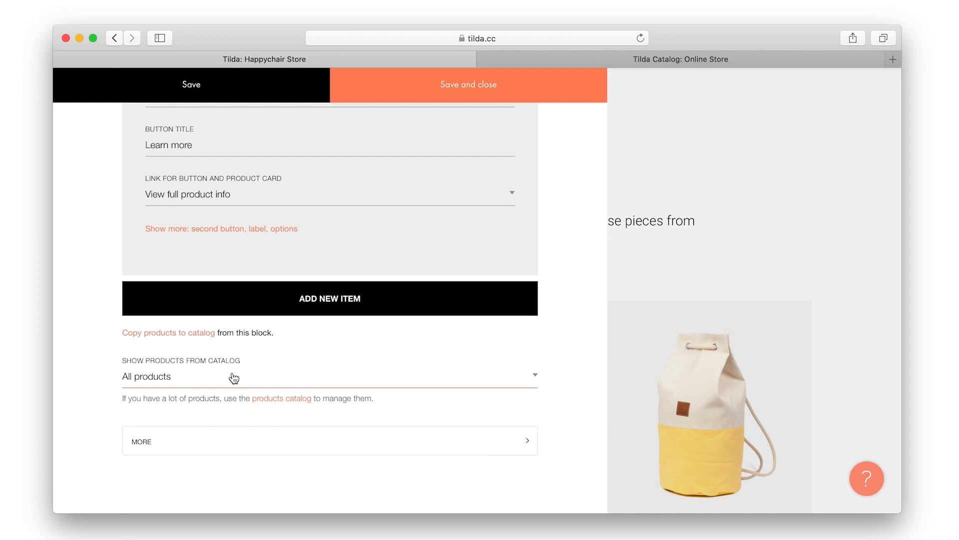
pyautogui.click(428, 86)
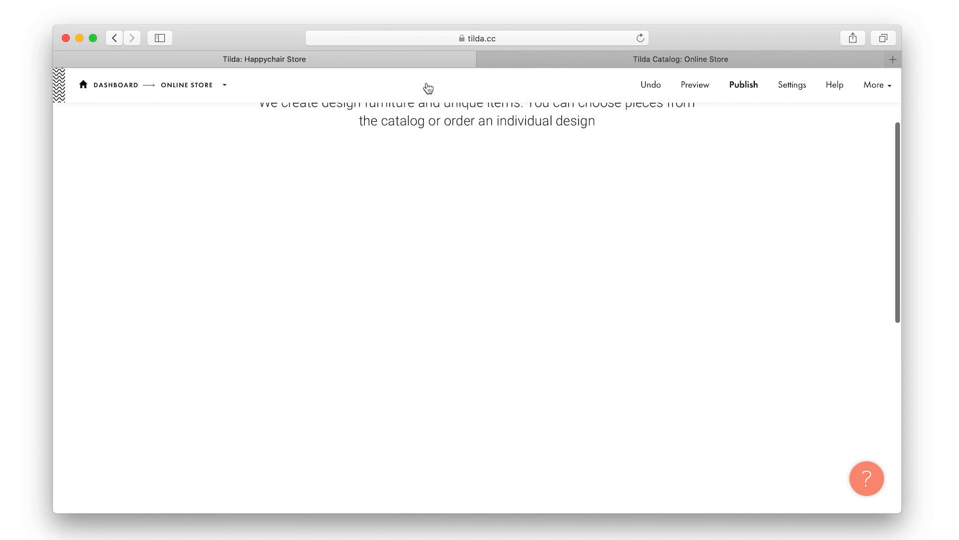
pyautogui.scroll(-2, 540, 186)
pyautogui.scroll(-12, 540, 186)
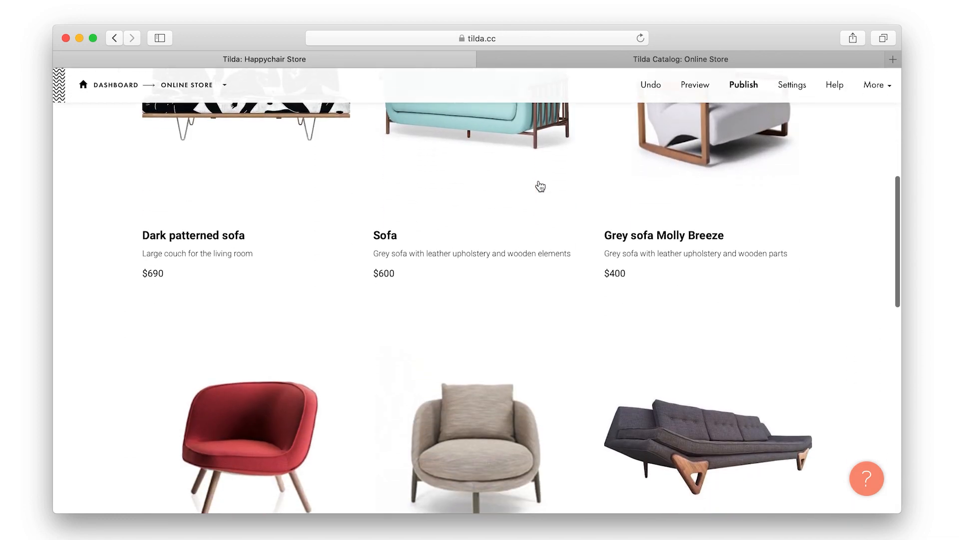
pyautogui.scroll(12, 540, 186)
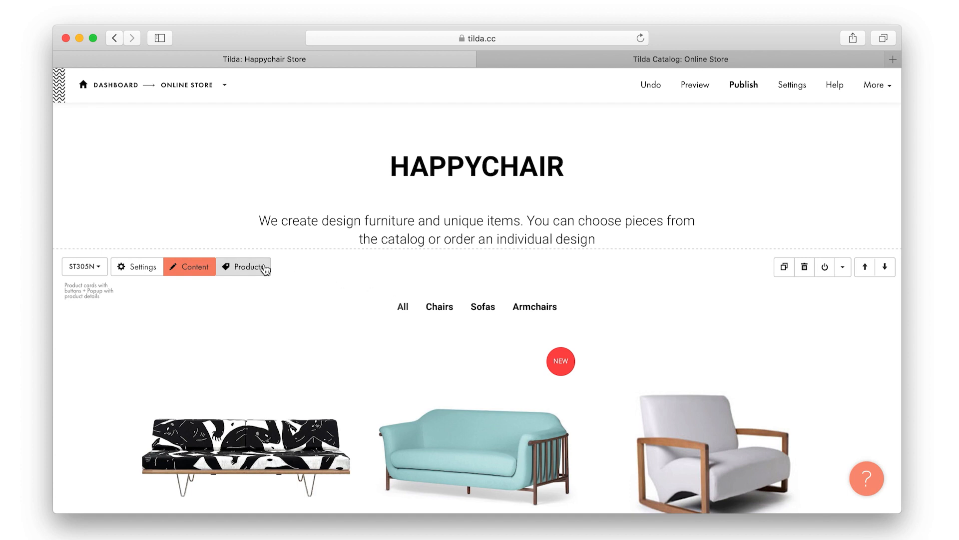
# Open the store catalog's filter settings and enable the search field and sort control
pyautogui.click(259, 266)
pyautogui.click(350, 58)
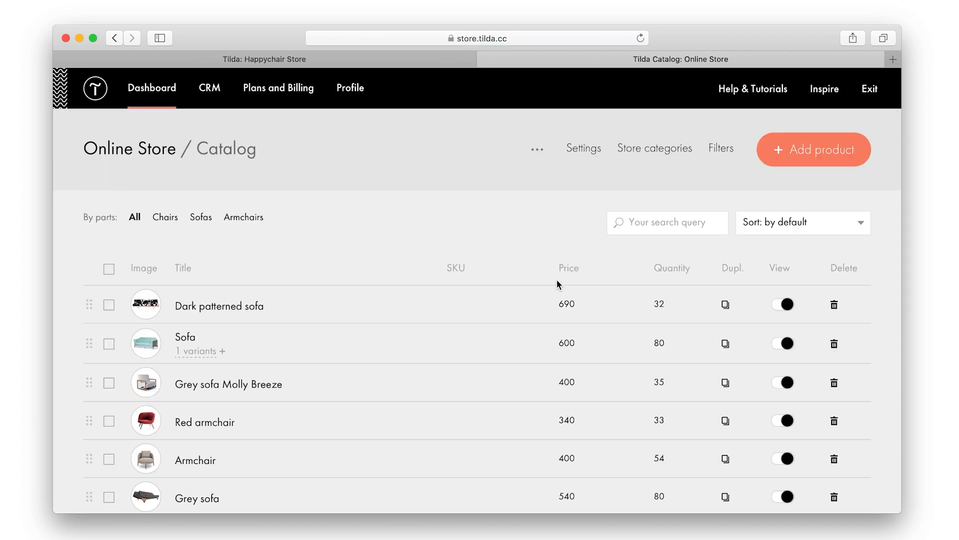
pyautogui.click(721, 147)
pyautogui.click(393, 348)
pyautogui.click(377, 372)
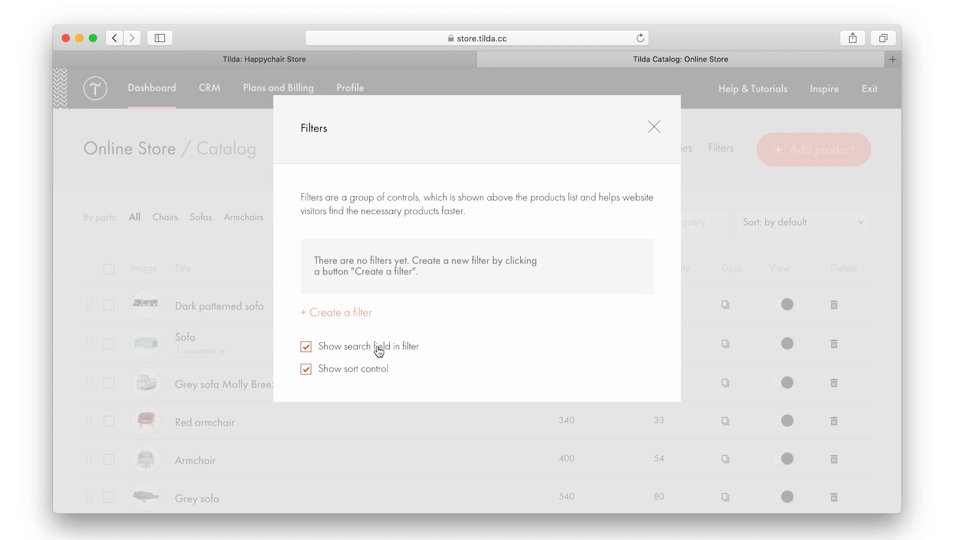
# Add a Color filter that allows selecting multiple values
pyautogui.click(362, 314)
pyautogui.click(390, 286)
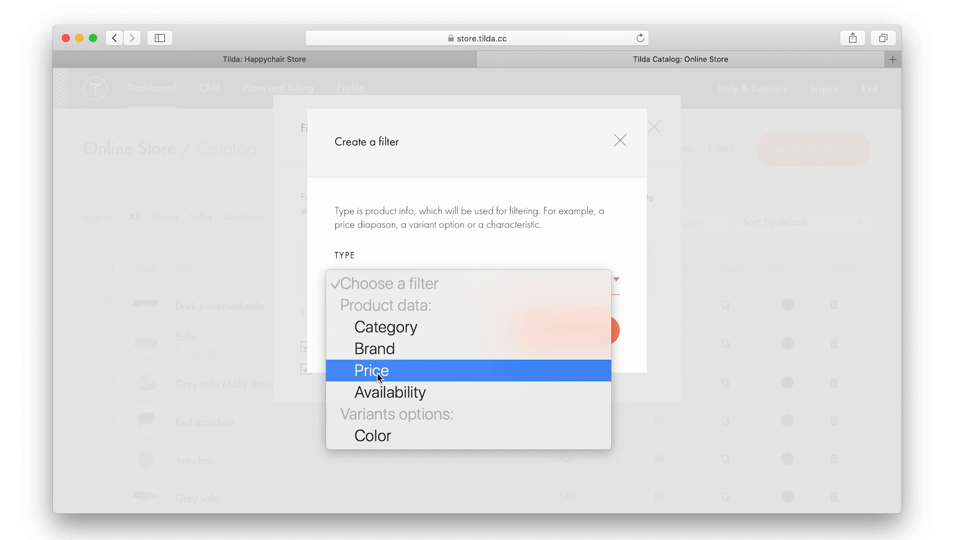
pyautogui.click(402, 442)
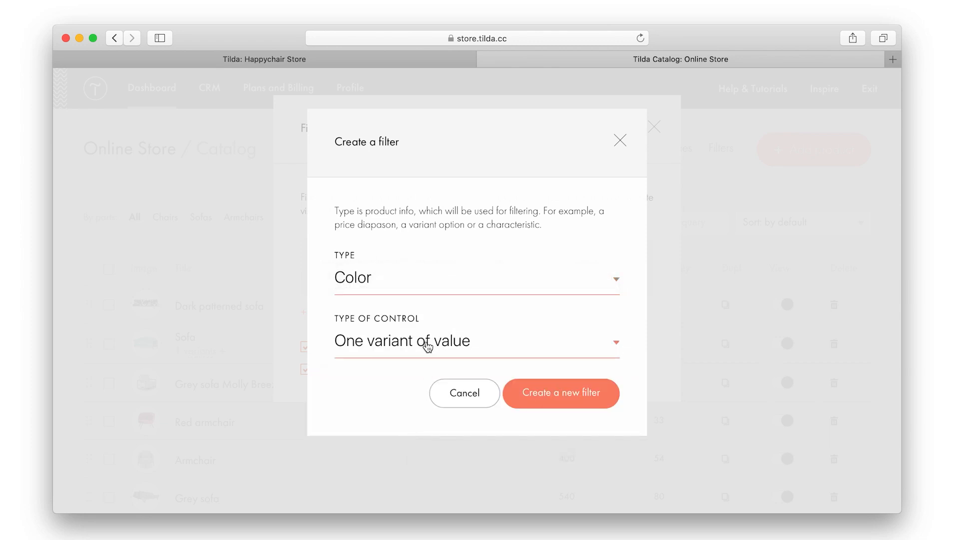
pyautogui.click(425, 345)
pyautogui.click(424, 370)
pyautogui.click(518, 401)
# Add a Category filter that allows selecting multiple values
pyautogui.click(325, 280)
pyautogui.click(388, 294)
pyautogui.click(392, 327)
pyautogui.click(405, 402)
pyautogui.click(413, 429)
pyautogui.click(539, 459)
# Add a Brand filter that allows selecting multiple values
pyautogui.click(355, 314)
pyautogui.click(406, 286)
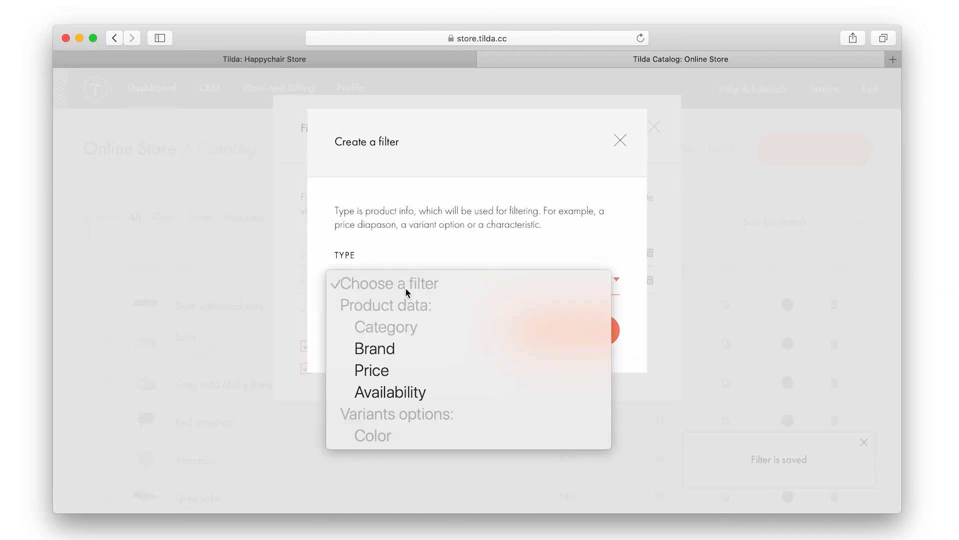
pyautogui.click(397, 353)
pyautogui.click(407, 399)
pyautogui.click(413, 432)
pyautogui.click(532, 456)
# Add a Price range filter, then return to the Happychair store page editor
pyautogui.click(355, 339)
pyautogui.click(370, 278)
pyautogui.click(386, 366)
pyautogui.click(562, 392)
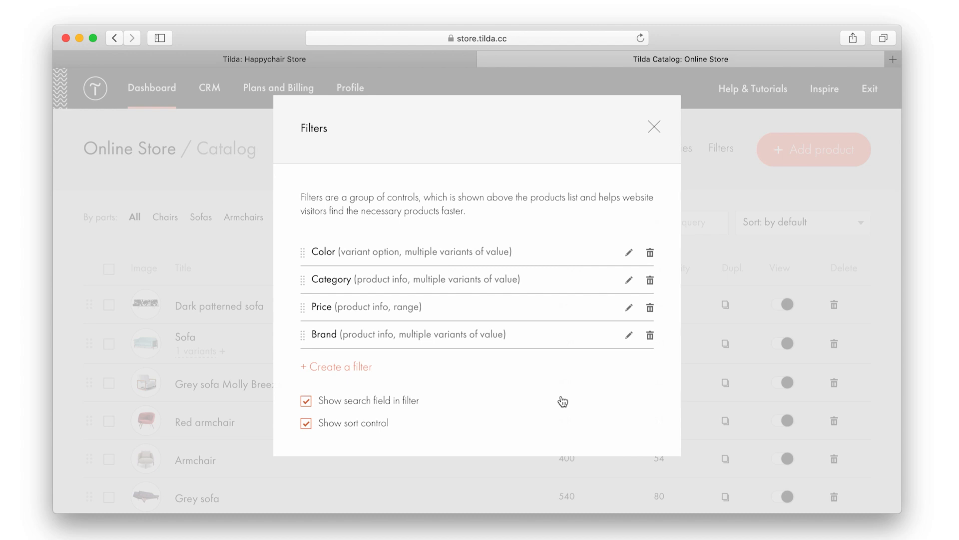
pyautogui.click(655, 128)
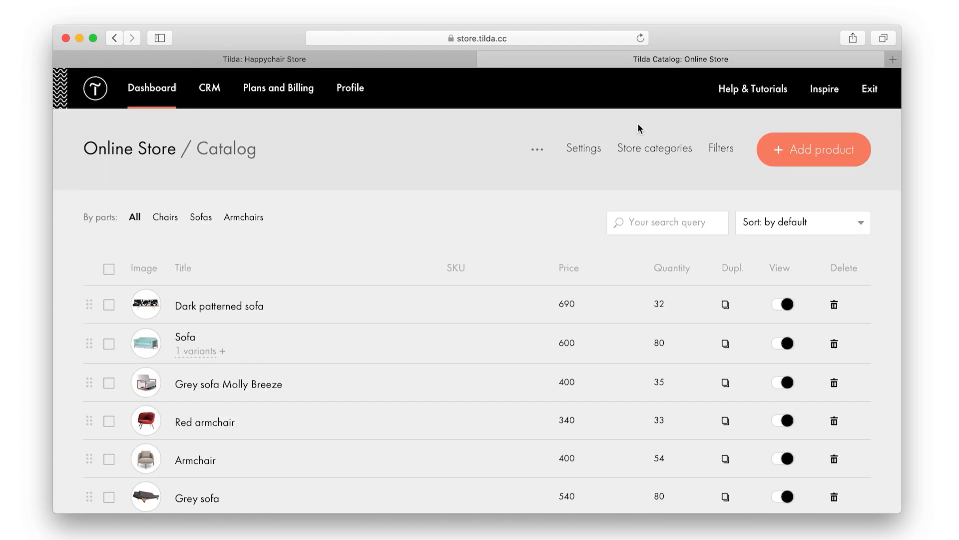
pyautogui.click(447, 60)
# Reload the store page so the new filters and sort control appear
pyautogui.click(642, 39)
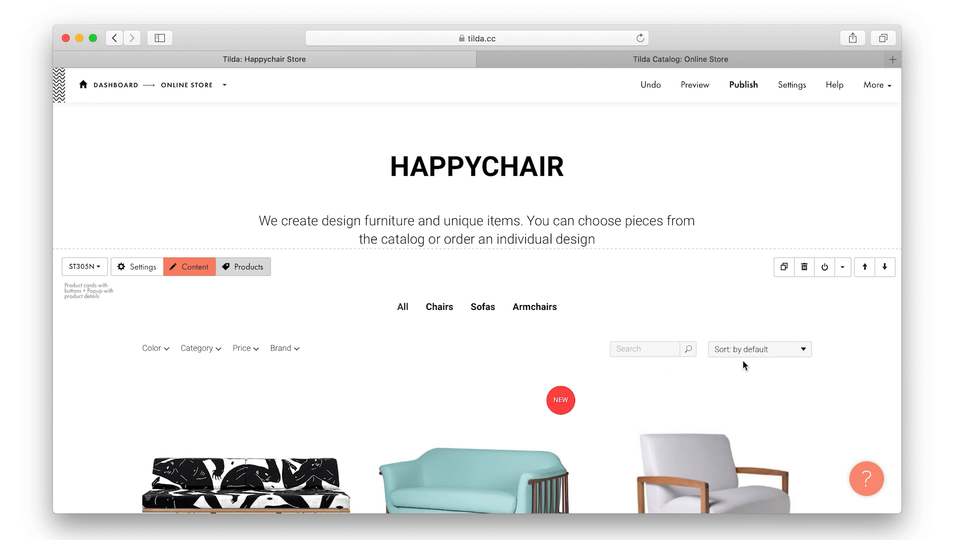
pyautogui.click(749, 349)
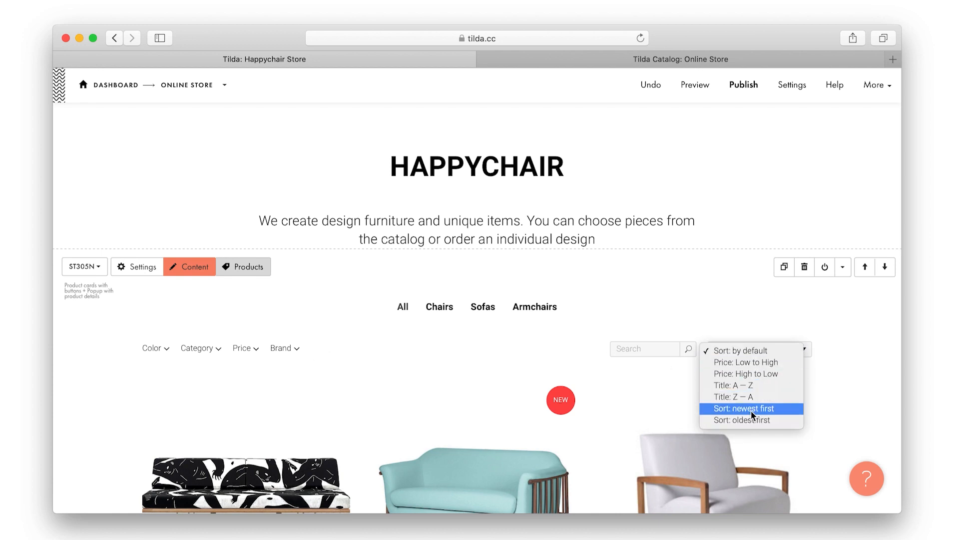
pyautogui.click(737, 327)
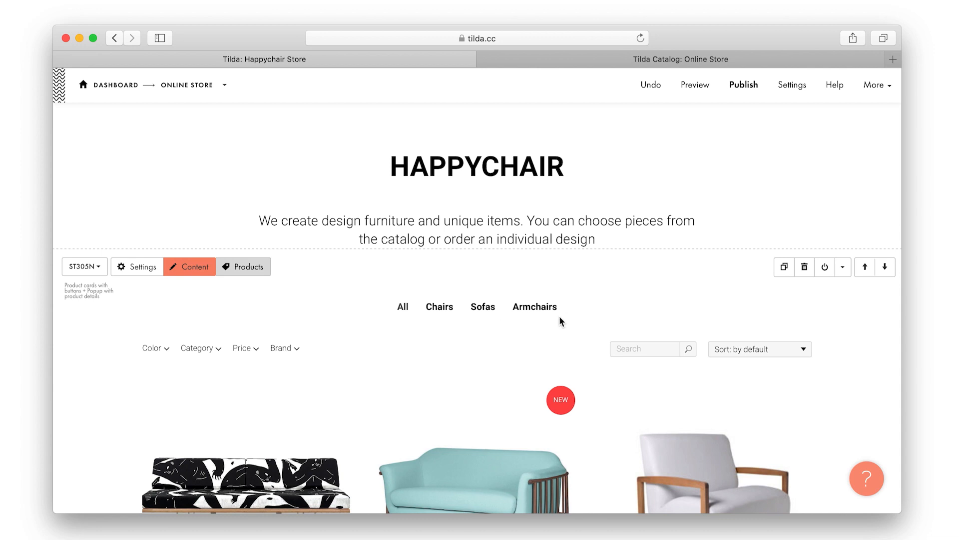
# Hide the catalog sections list in the product block's Filters & Store Categories settings, then publish
pyautogui.click(143, 268)
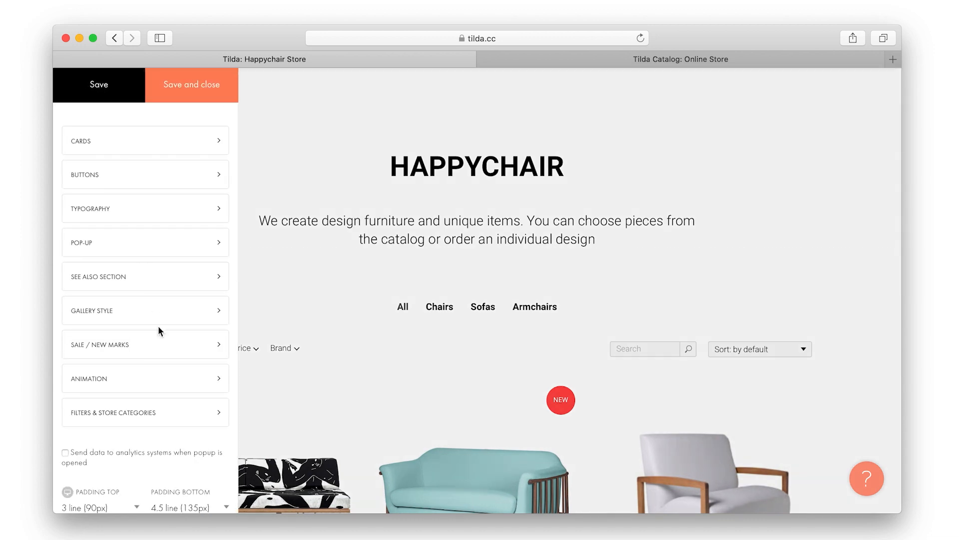
pyautogui.click(138, 413)
pyautogui.click(313, 148)
pyautogui.click(200, 85)
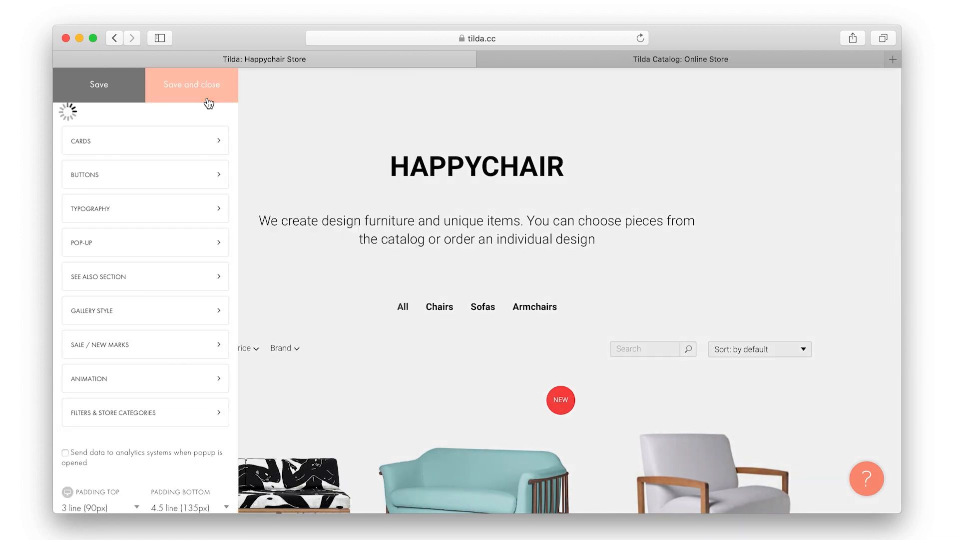
pyautogui.click(743, 87)
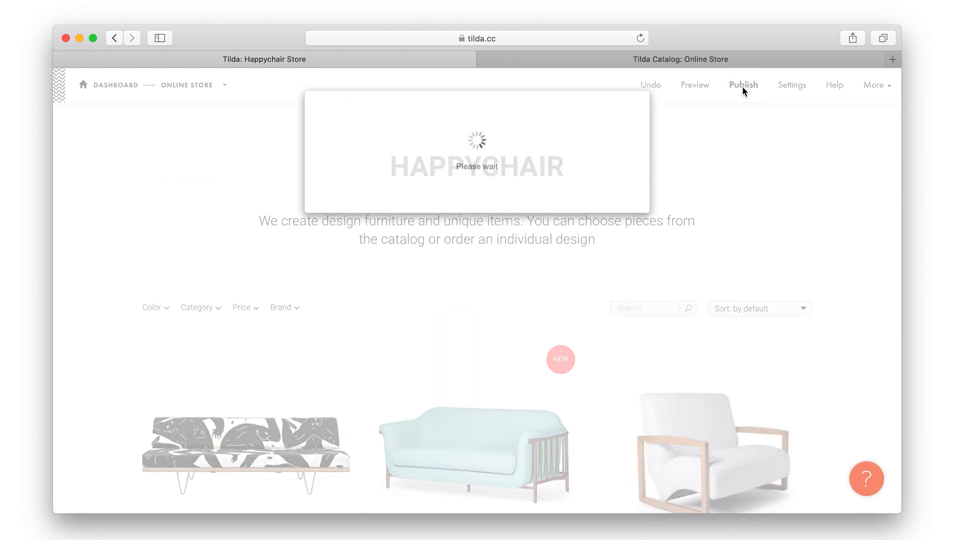
# Open the published store and filter the catalog to the Armchairs and Sofas categories
pyautogui.click(494, 264)
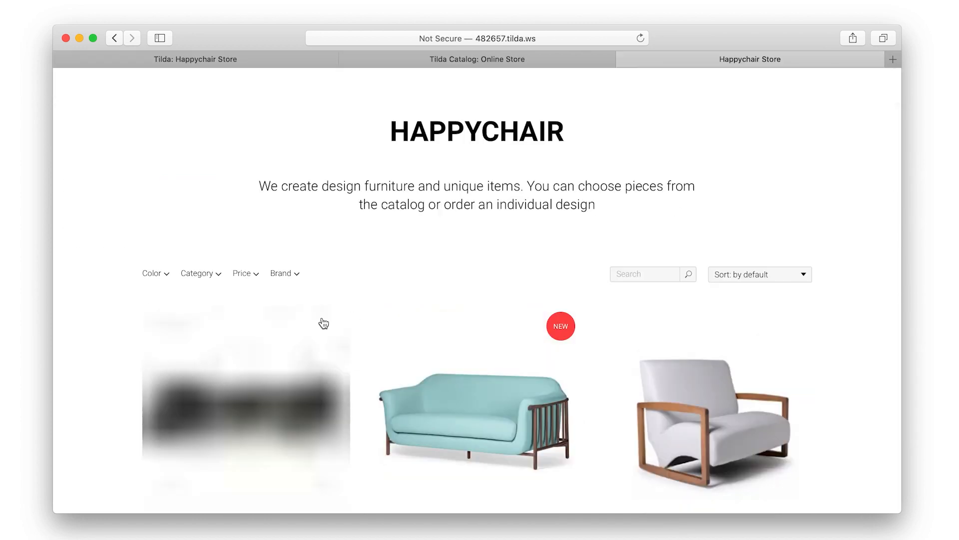
pyautogui.click(202, 274)
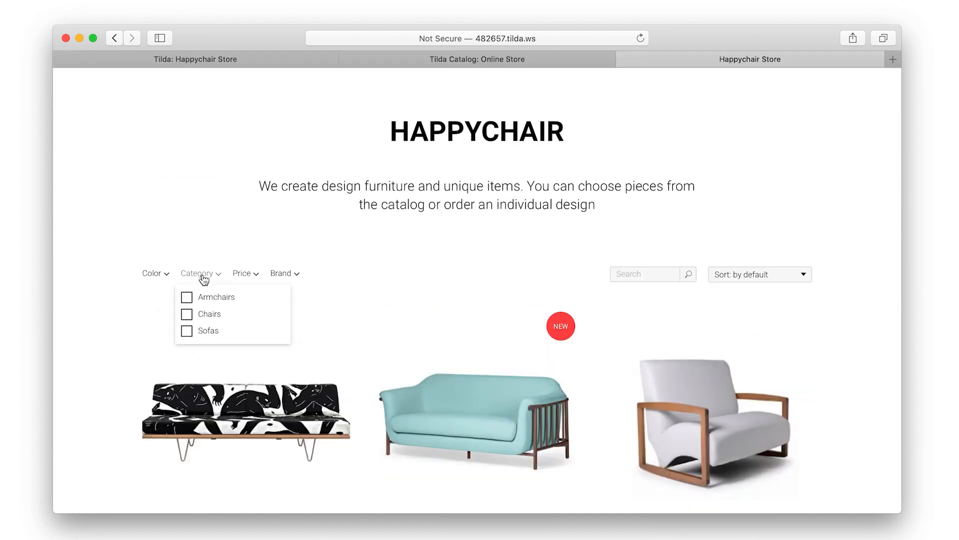
pyautogui.click(208, 296)
pyautogui.click(207, 334)
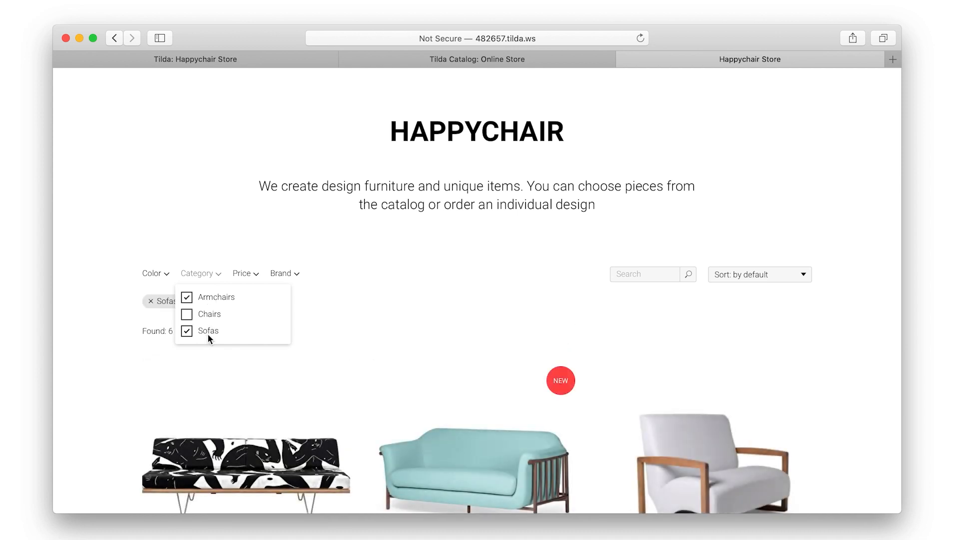
pyautogui.click(378, 310)
# Review the filtered products, then clear all applied filters
pyautogui.scroll(-4, 379, 310)
pyautogui.scroll(-8, 379, 310)
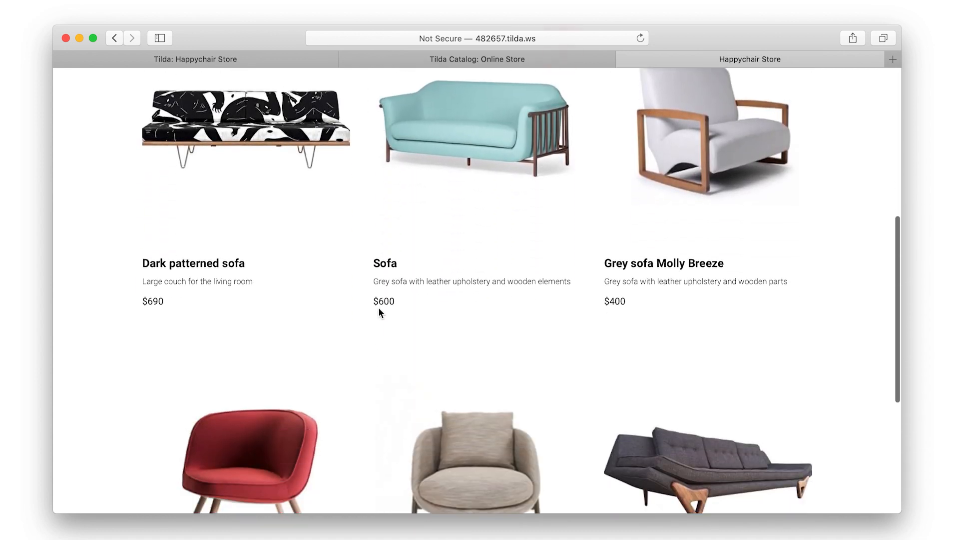
pyautogui.scroll(3, 380, 312)
pyautogui.scroll(10, 380, 313)
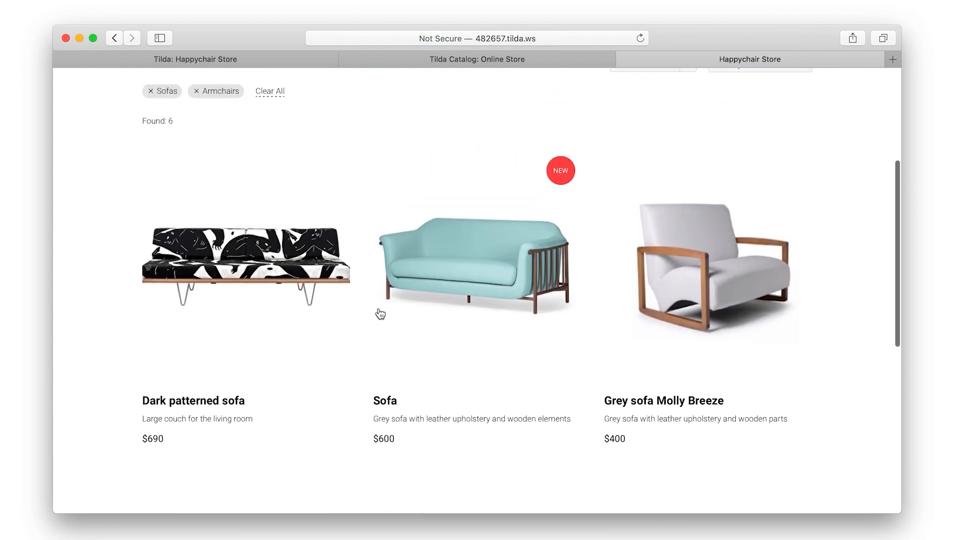
pyautogui.click(269, 303)
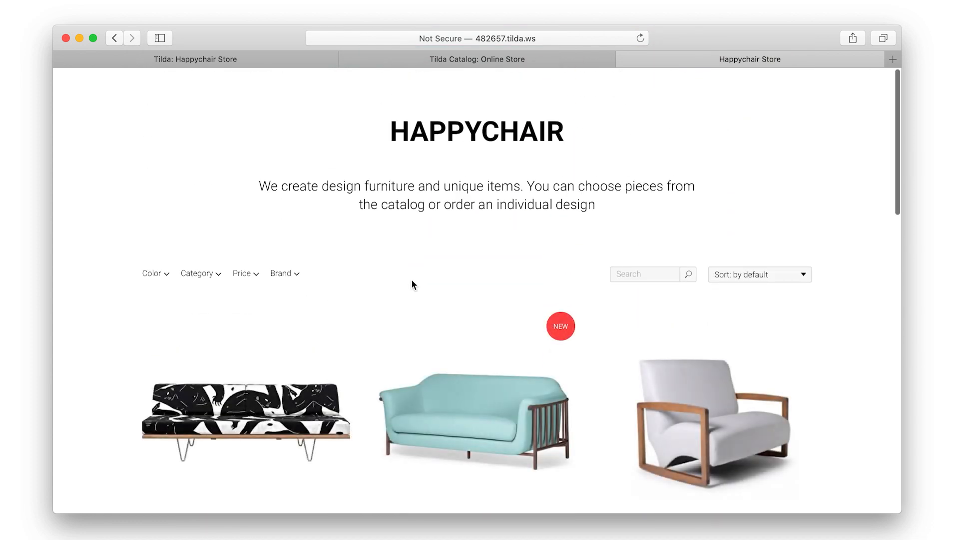